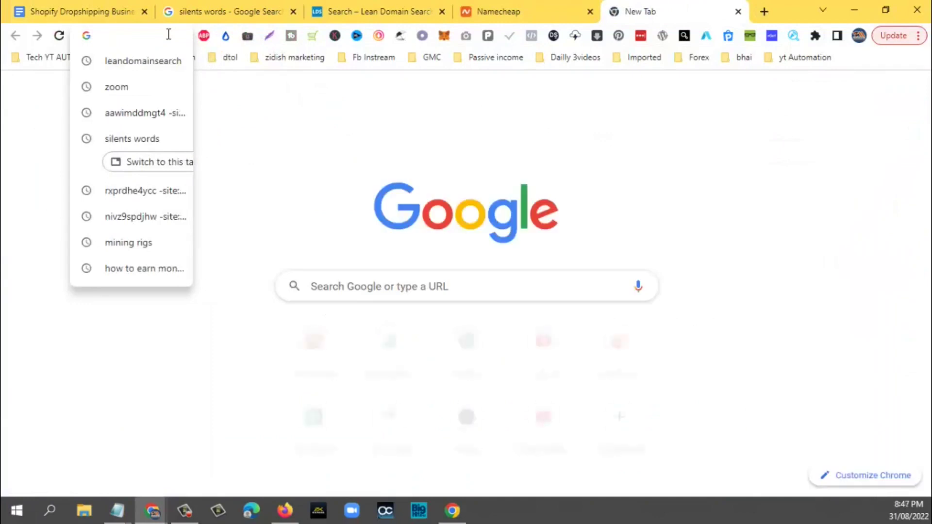
Open the zaprich.com store website in the new browser tab
text(zaprich.com)
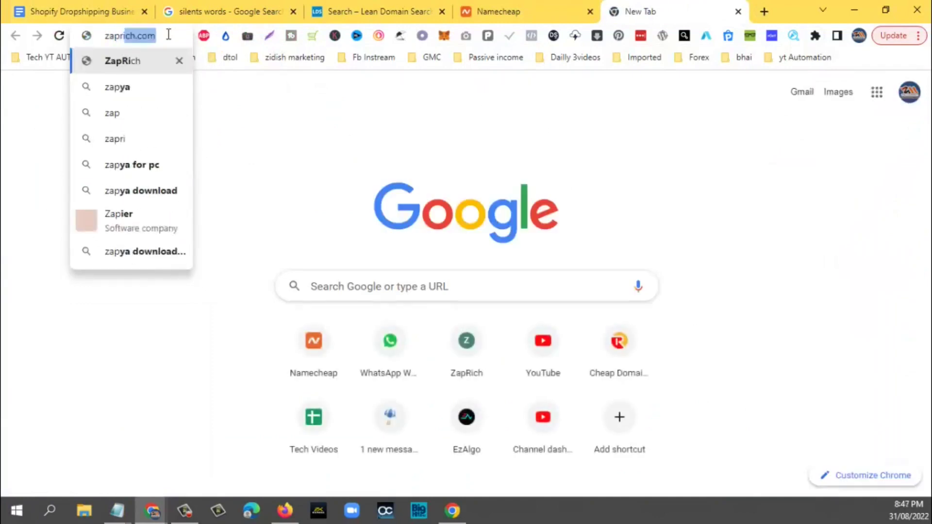
key(Return)
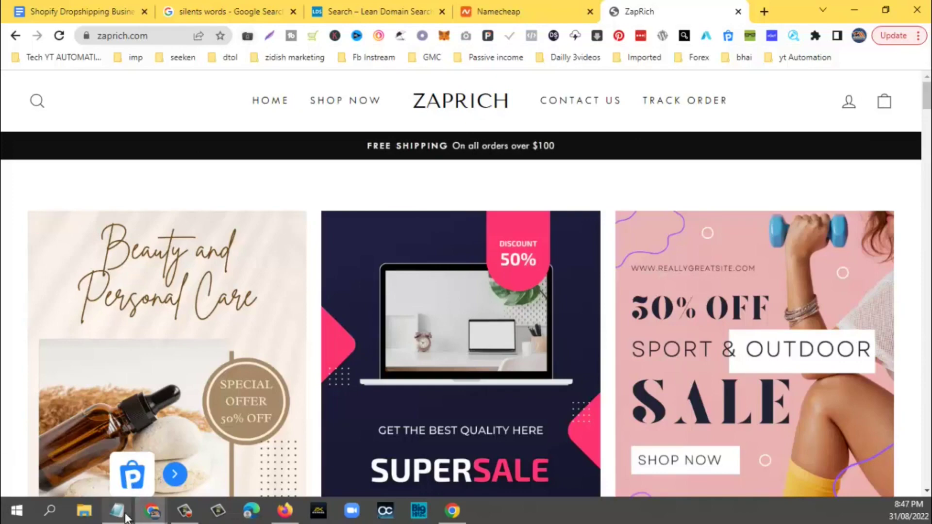
Minimize the browser, switch to the blank Notepad window and reposition it over the desktop
click(859, 9)
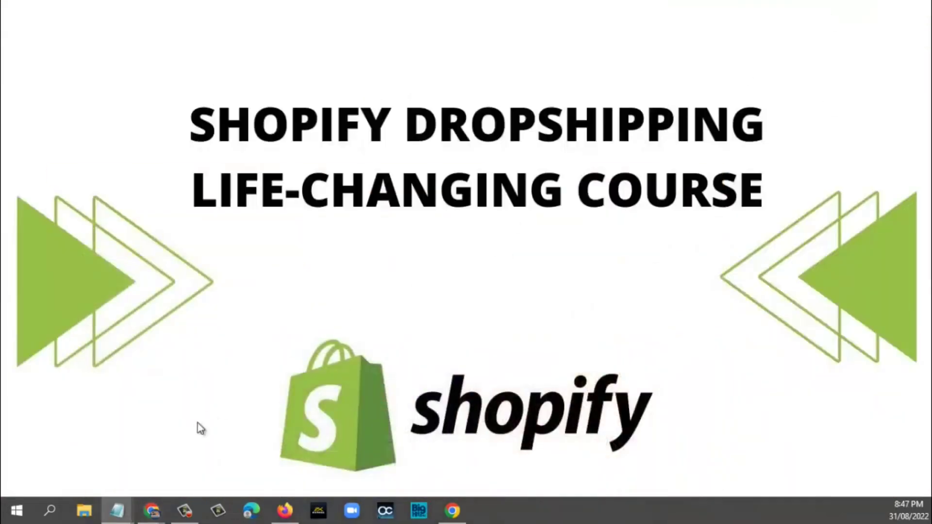
mouse_move(127, 519)
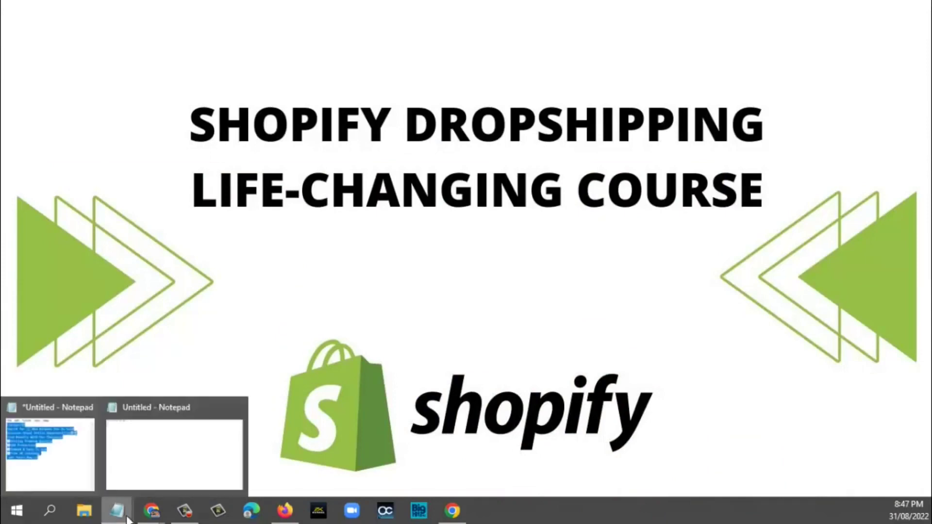
click(173, 454)
click(885, 9)
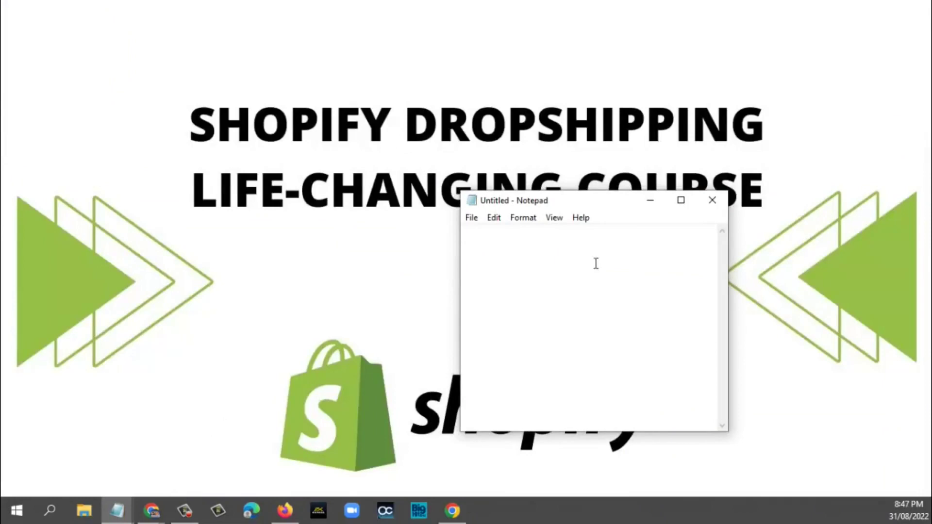
drag(600, 197, 637, 224)
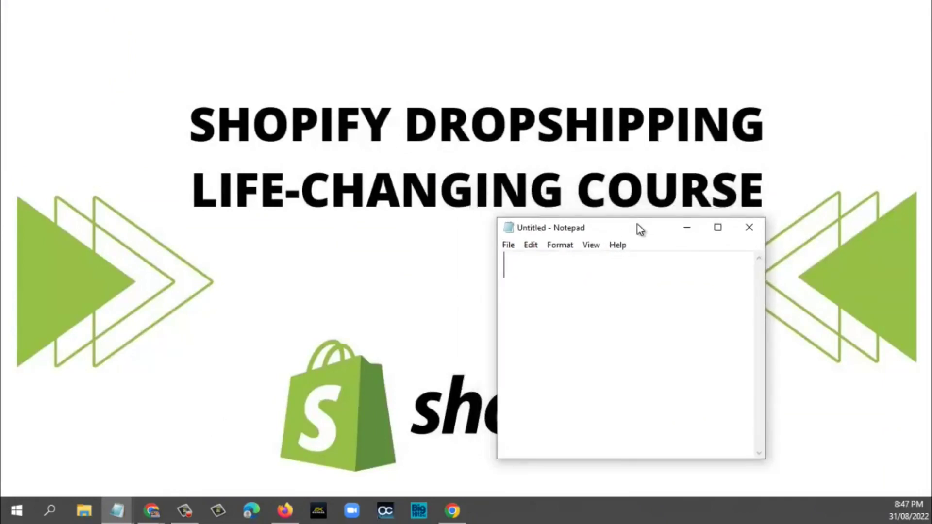
drag(637, 229, 612, 282)
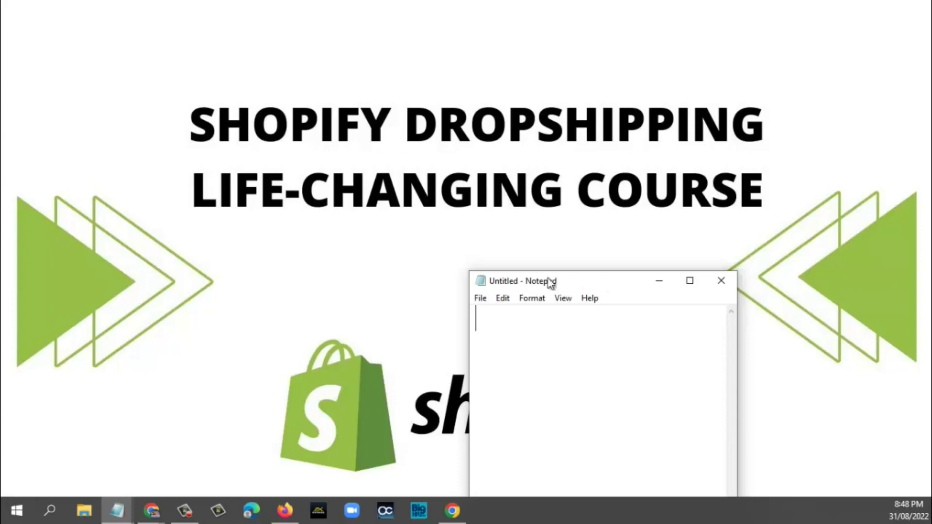
Return to Chrome's "silents words" search results and highlight "would" among the silent consonant examples
click(151, 509)
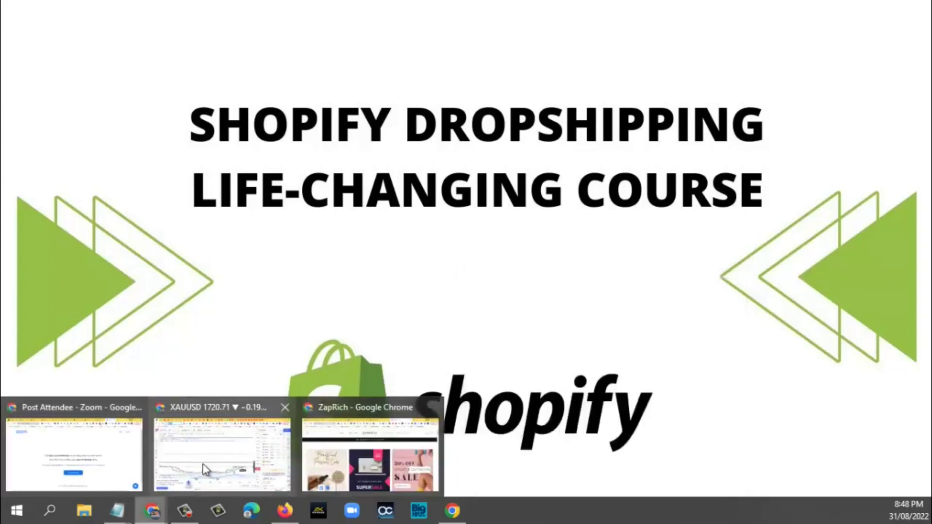
click(326, 469)
click(224, 5)
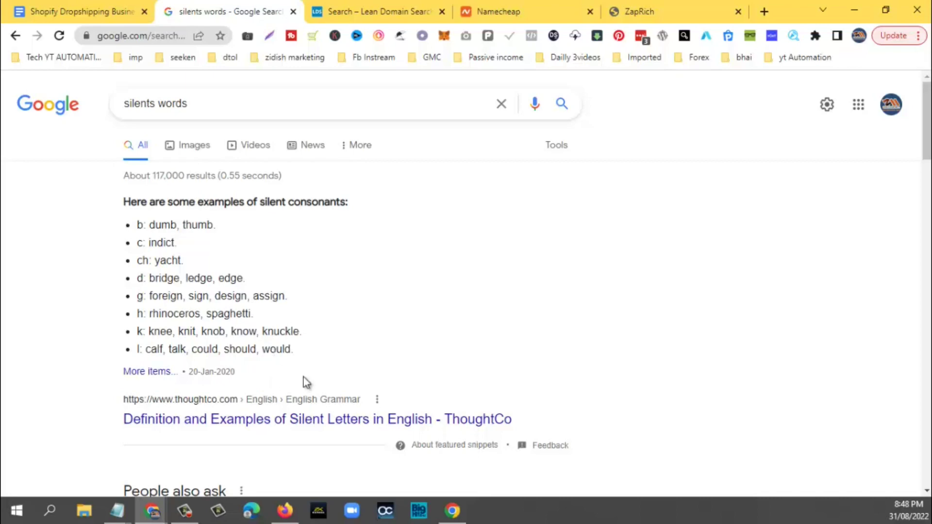
double_click(277, 349)
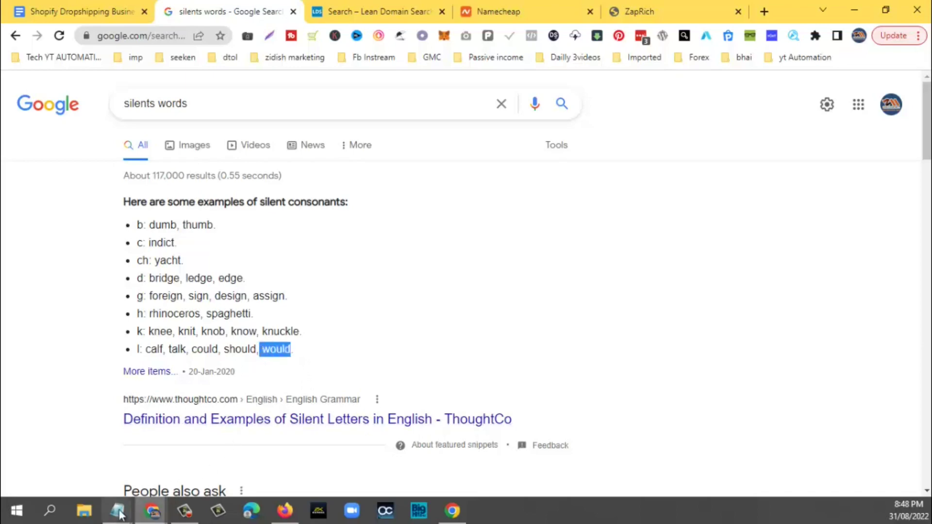
In the blank Notepad note, write "night" and "write" on separate lines, and minimize the note
mouse_move(117, 511)
click(178, 449)
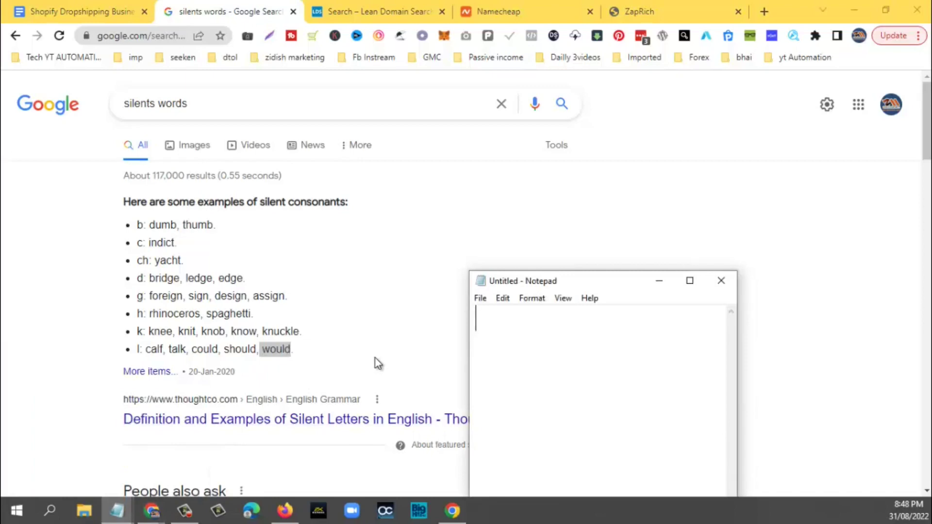
text(night)
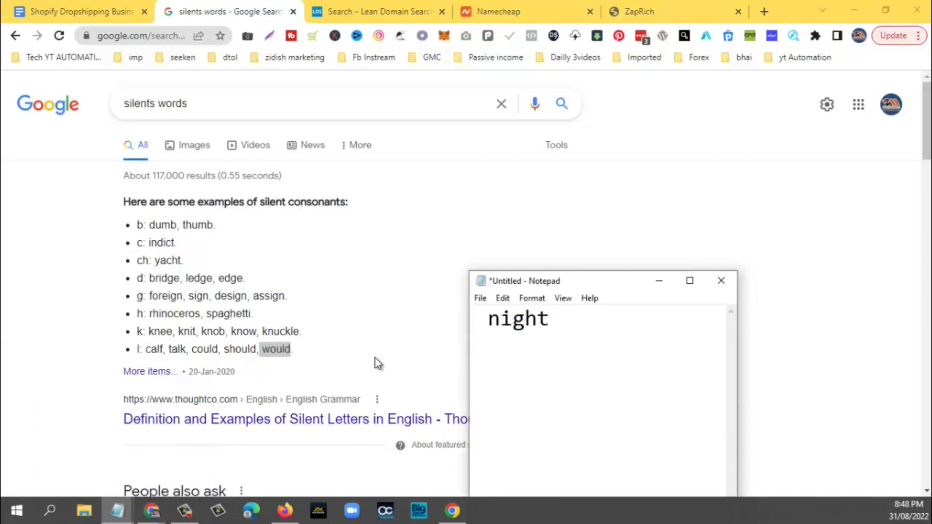
key(Return)
text(write)
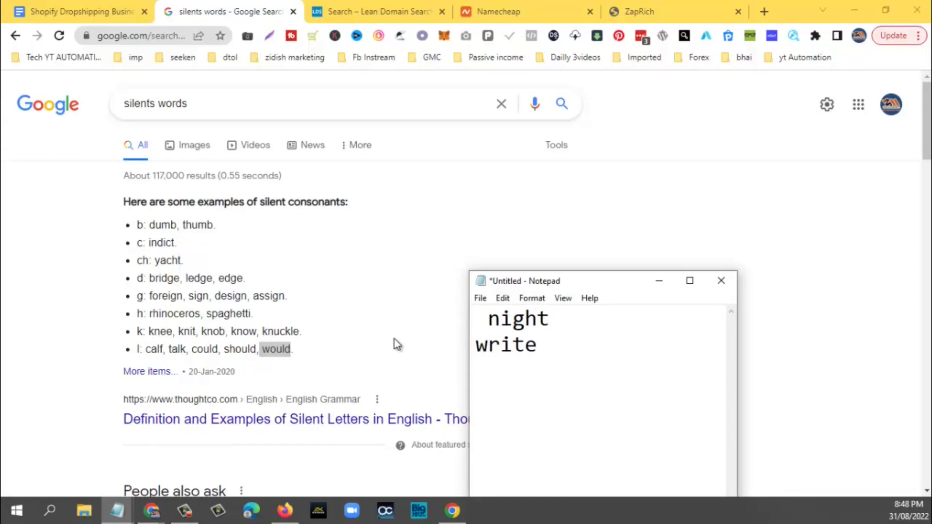
click(664, 284)
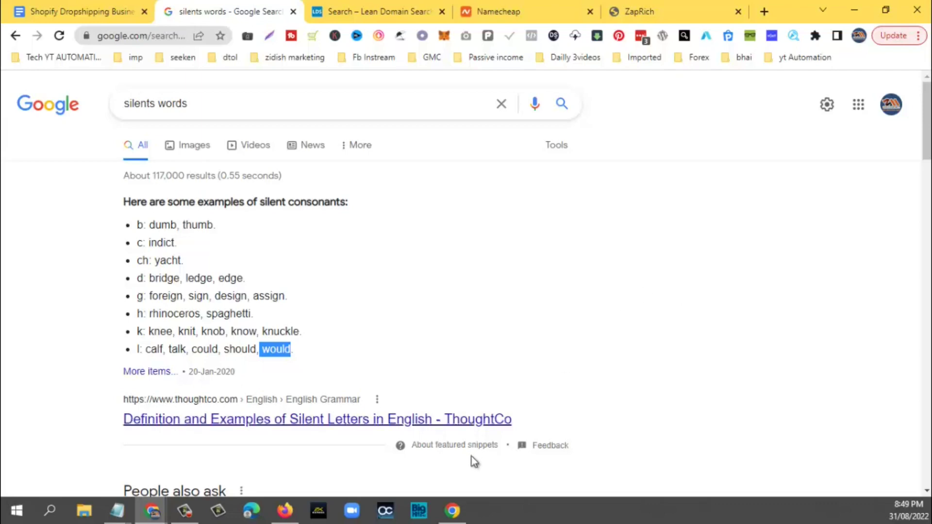
Bring the Notepad note back over the desktop without the browser behind it, and remove the space before "night"
click(116, 511)
click(182, 467)
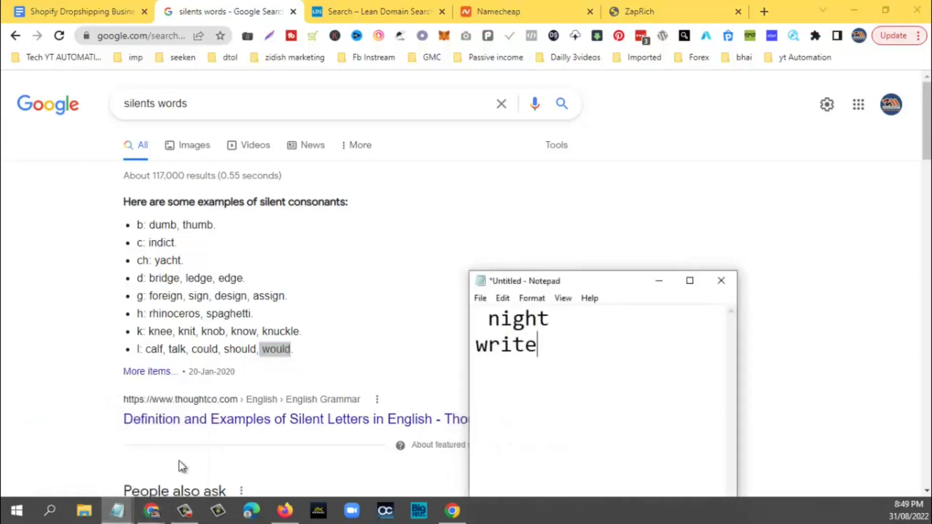
drag(628, 284, 650, 212)
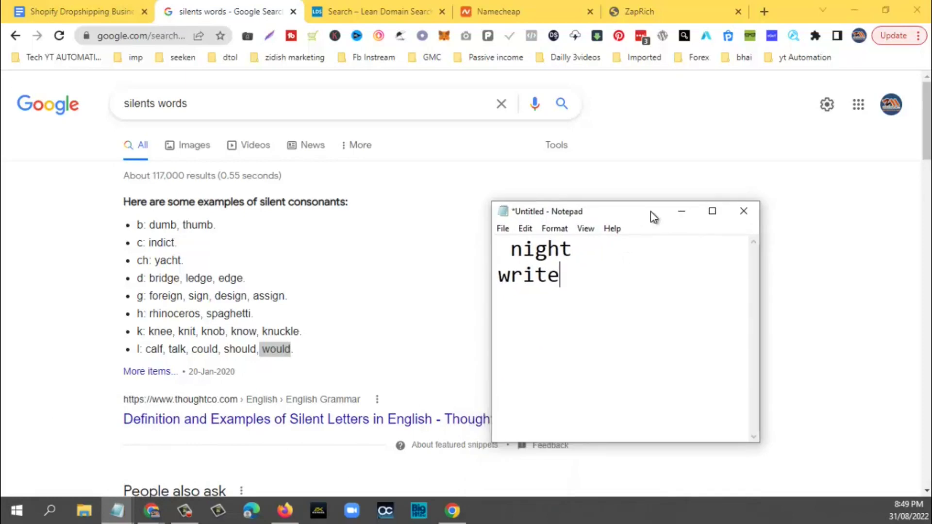
click(863, 5)
click(863, 6)
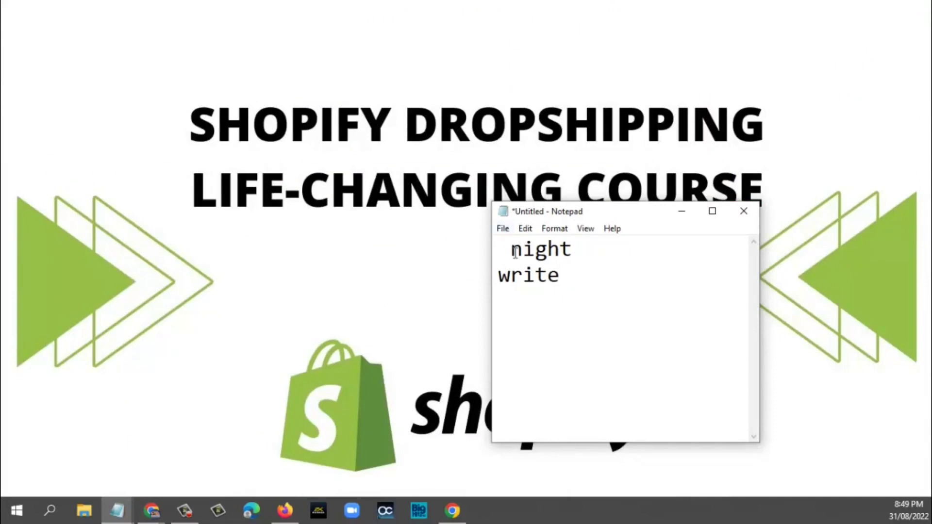
key(BackSpace)
click(608, 281)
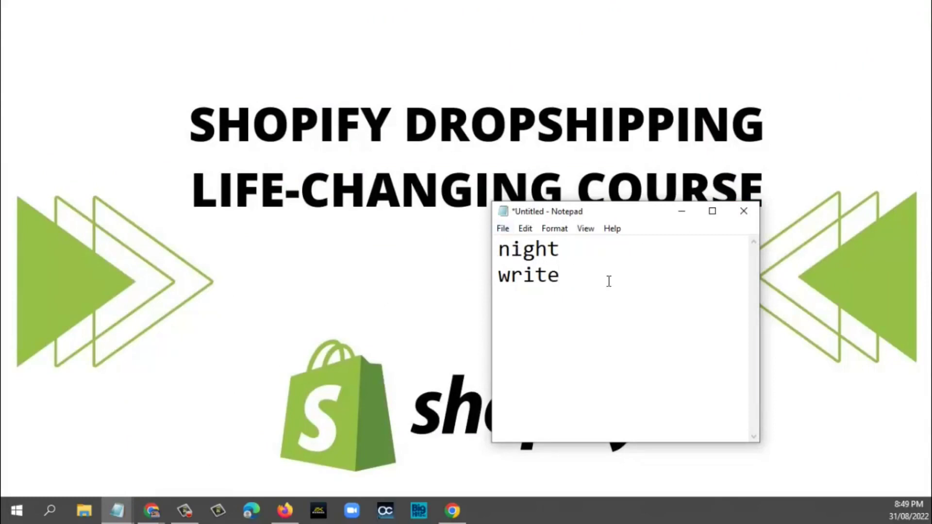
Add "Brandalbe" below the two words after a blank line, and replace it with "facebook"
key(Return)
key(Return)
text(Bran)
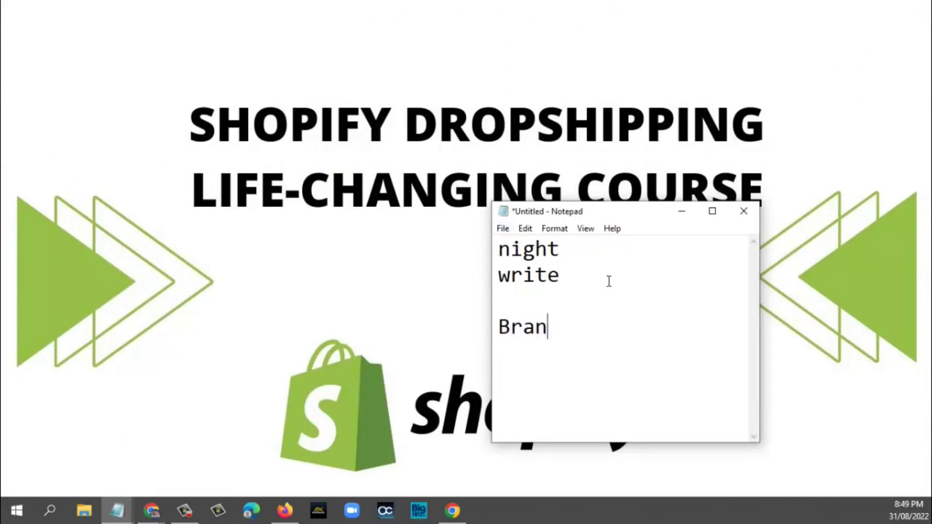
text(dalbe)
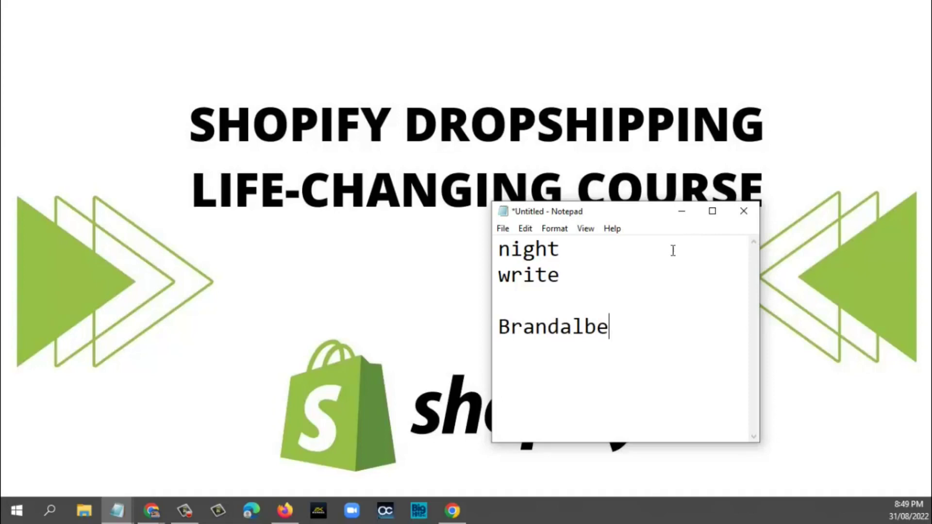
drag(609, 326, 501, 329)
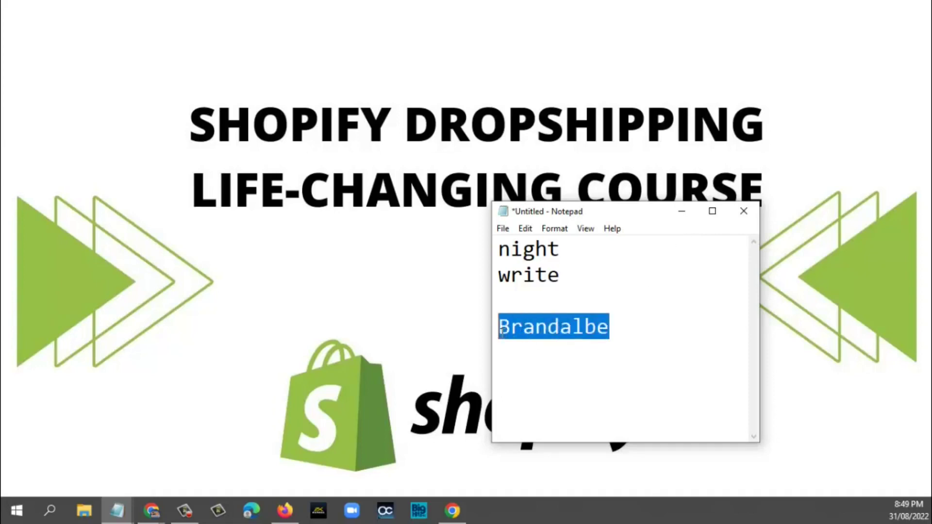
text(facebook)
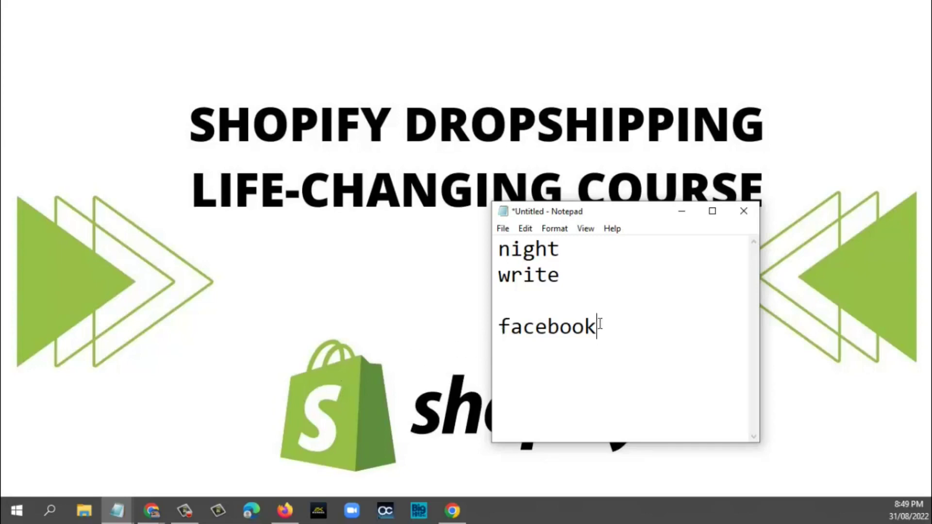
Replace "facebook" in the note with "zaprich"
drag(598, 326, 500, 329)
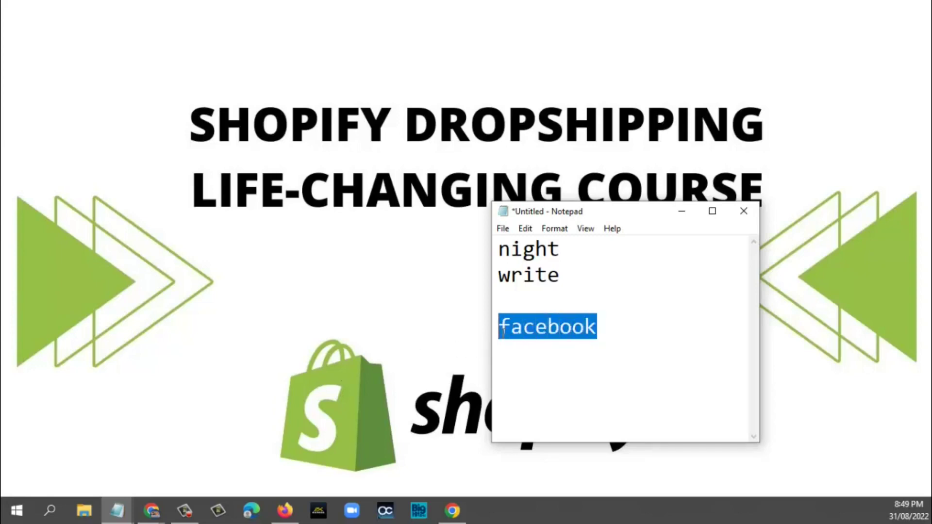
key(BackSpace)
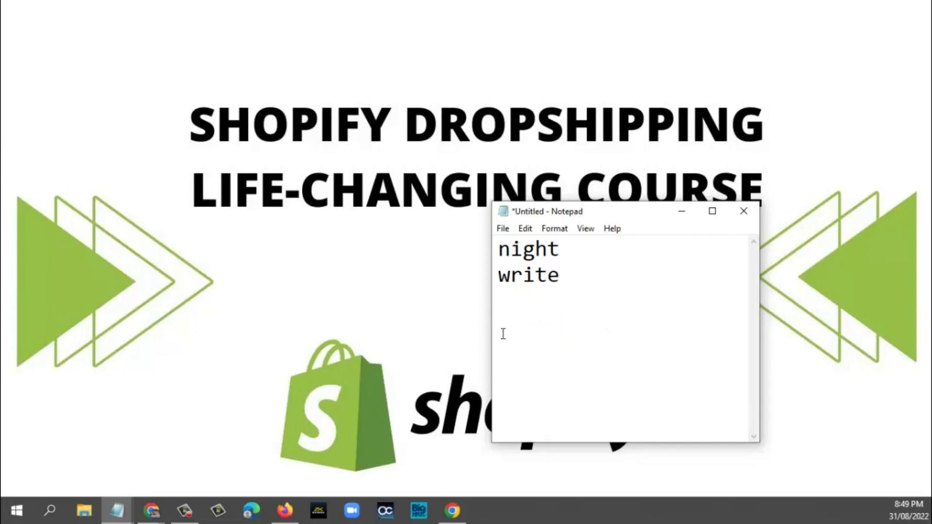
text(zaprich)
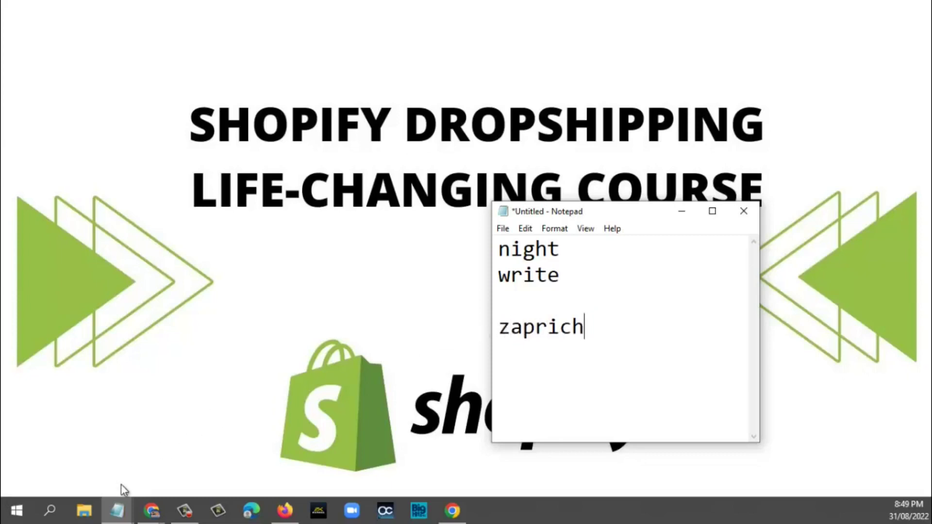
Switch to Chrome and examine the product categories on the ZapRich store's home page
click(151, 510)
click(373, 480)
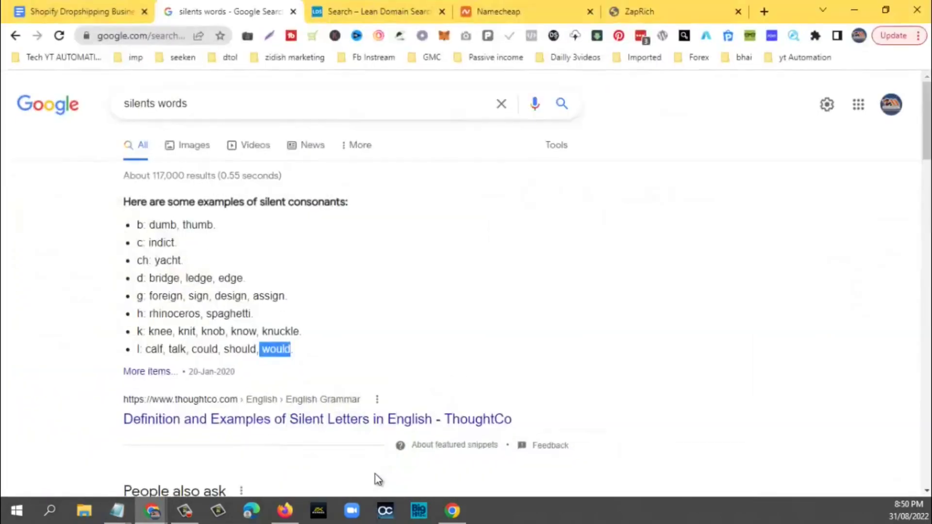
click(697, 9)
scroll(712, 194, down, 5)
scroll(730, 216, down, 12)
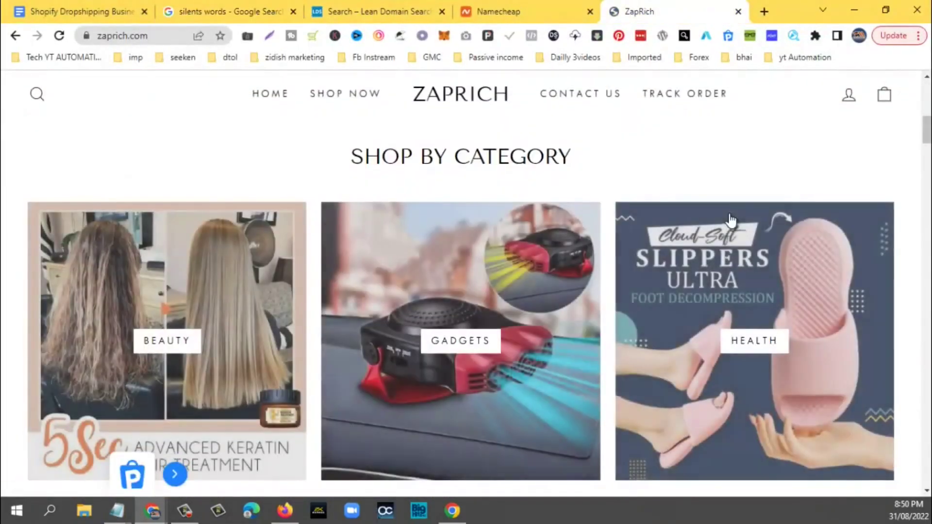
scroll(730, 214, up, 5)
scroll(730, 213, up, 4)
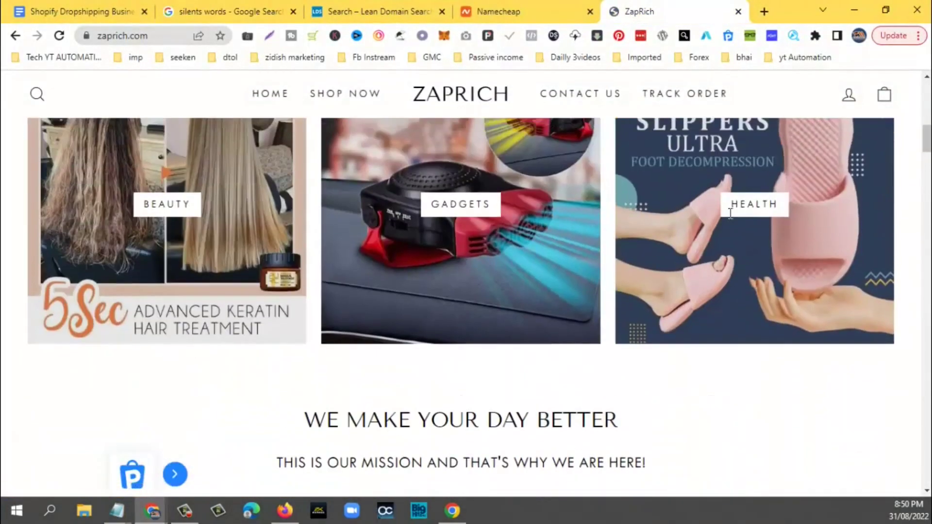
scroll(811, 266, up, 2)
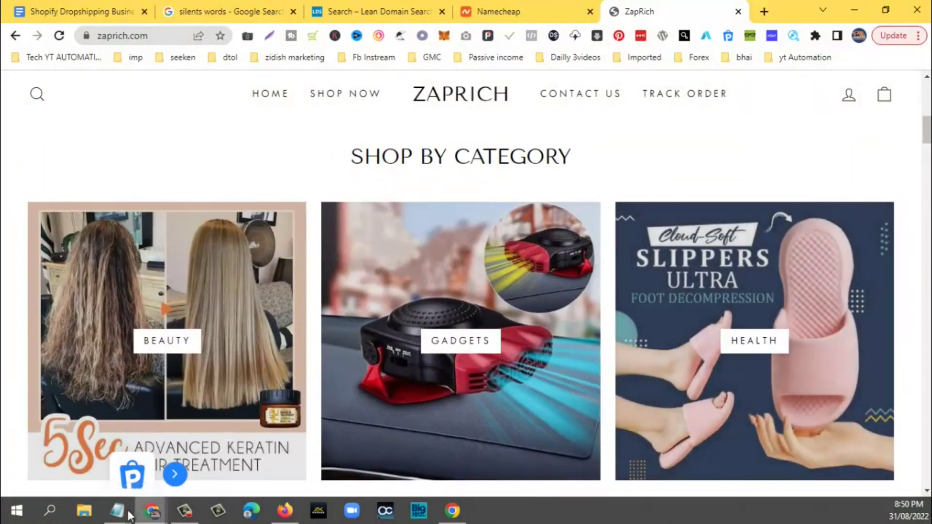
Switch back to the Notepad note, reposition its window and minimize the browser behind it
mouse_move(134, 513)
click(194, 473)
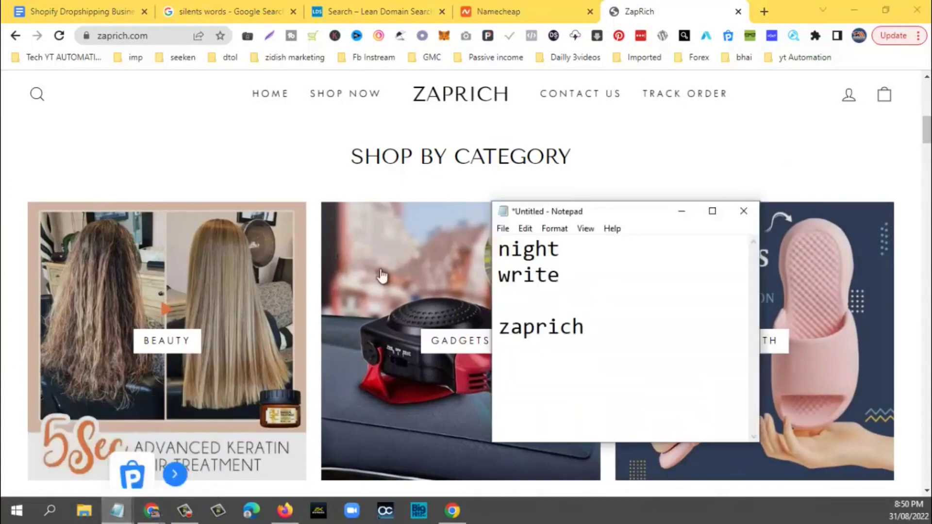
drag(640, 209, 450, 143)
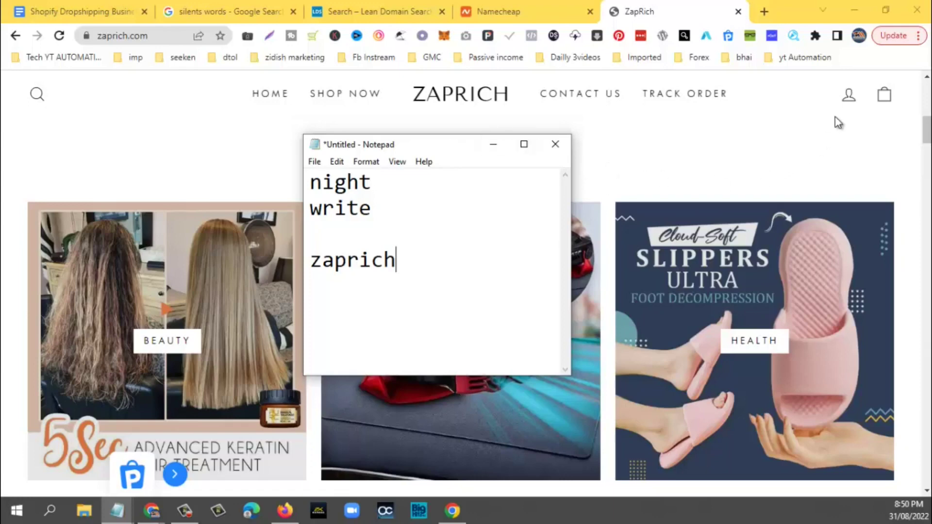
click(855, 9)
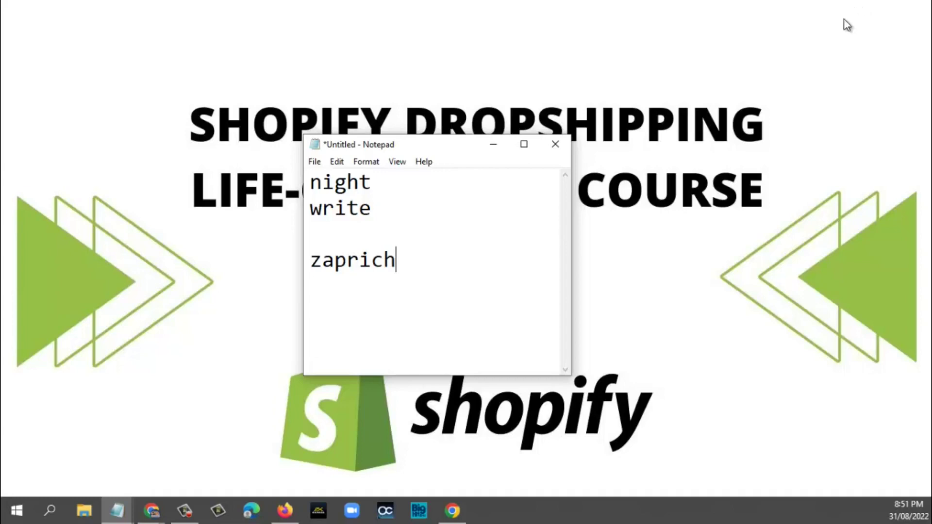
Clear the whole note and write "Only 2 word"
key(ctrl+a)
key(Delete)
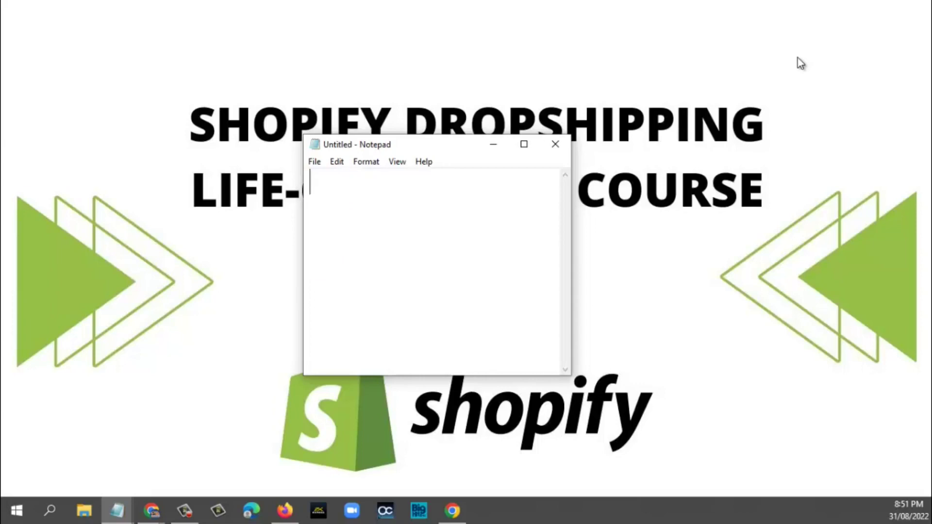
text(Only )
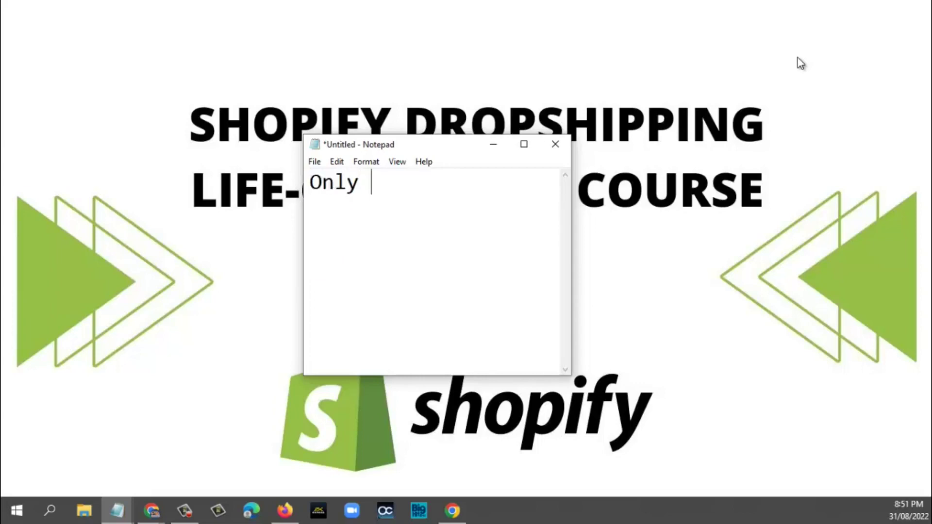
text(2 word)
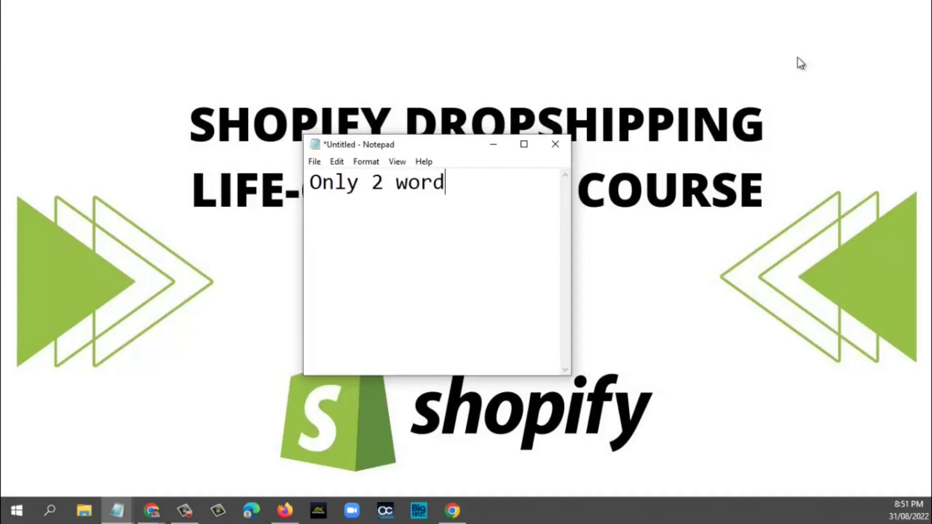
Add the example names zaprich, facebook, google and roframe on separate lines below "Only 2 word", and minimize the note
key(Return)
text(zap)
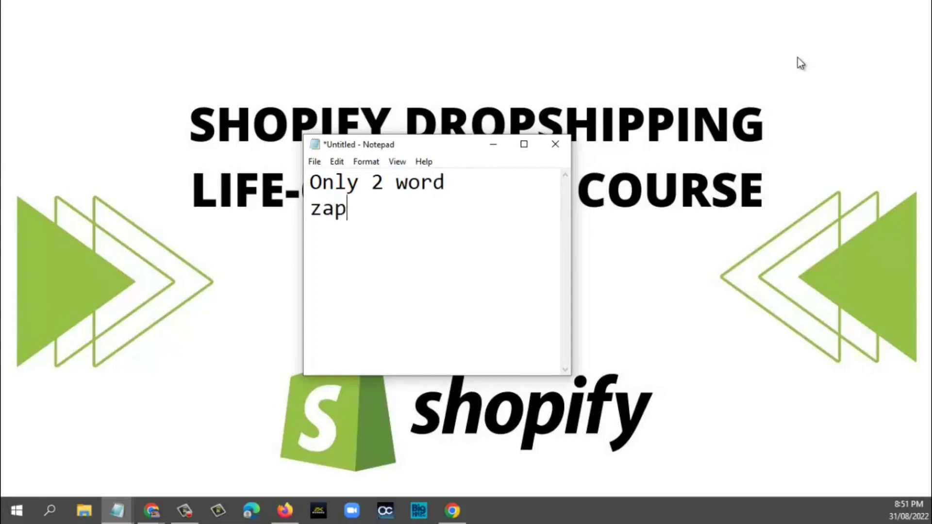
text(rich)
key(Return)
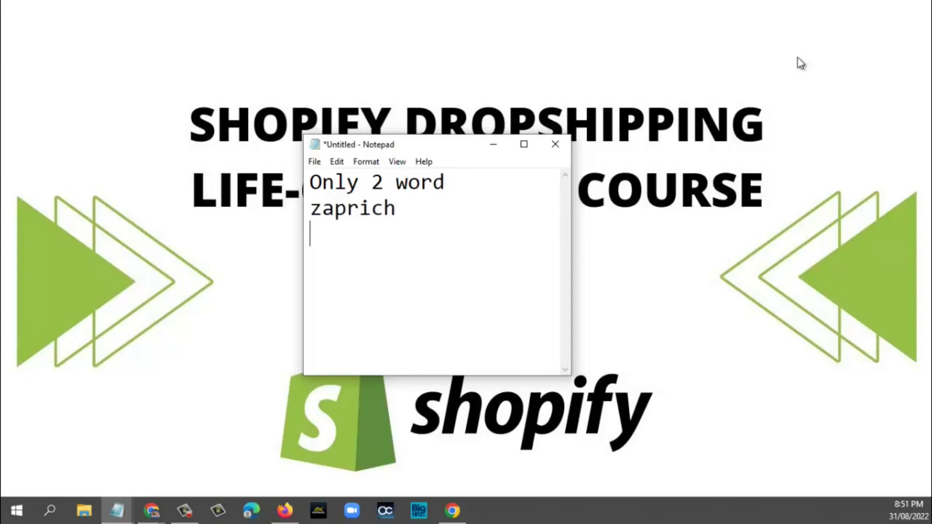
text(facebook)
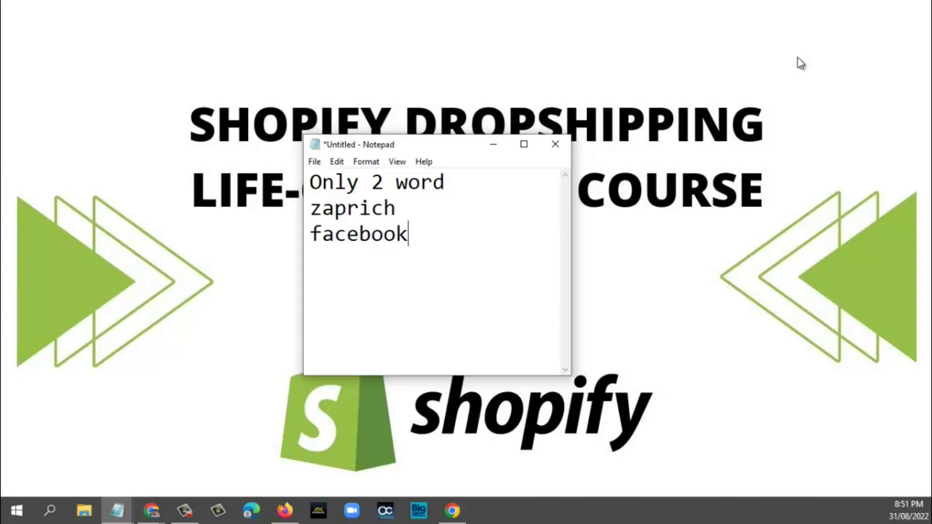
key(Return)
text(google)
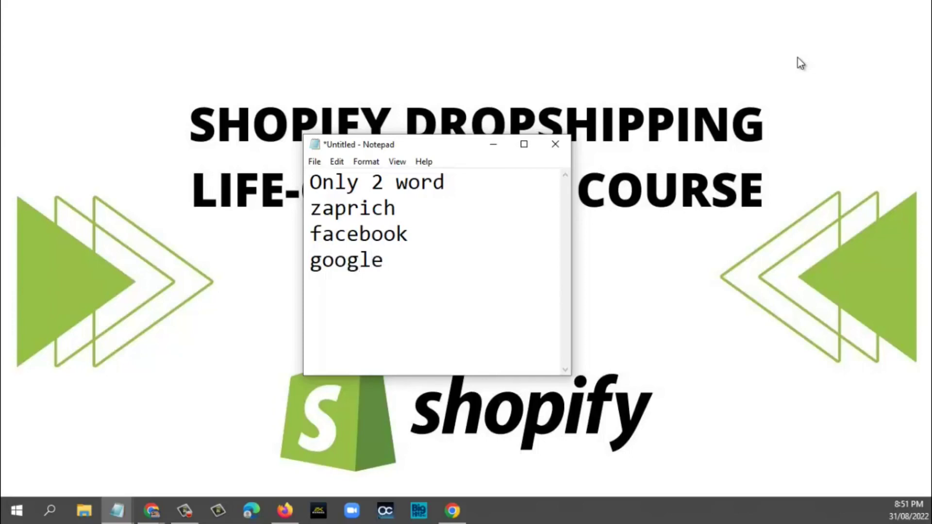
key(Return)
text(rofra)
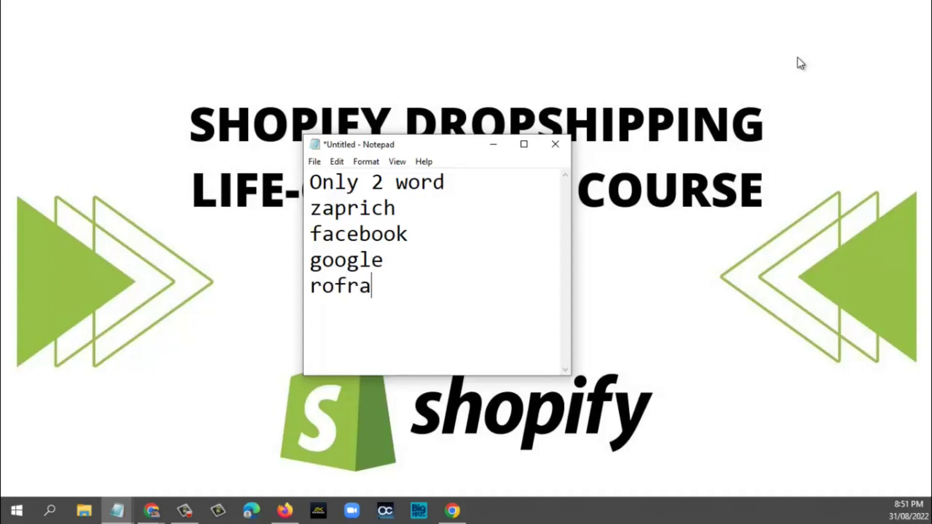
text(me)
click(493, 146)
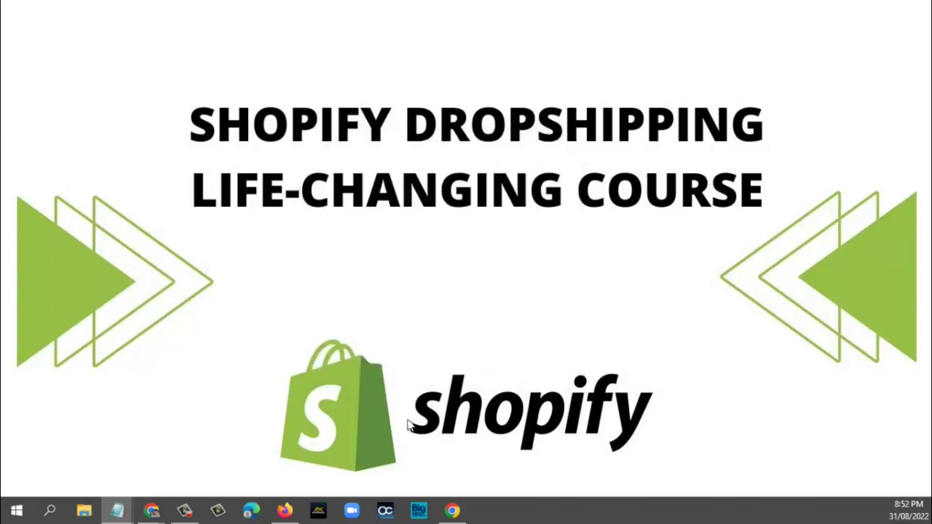
Reopen the Notepad note, maximize its window and clear all of its text
mouse_move(116, 511)
click(160, 477)
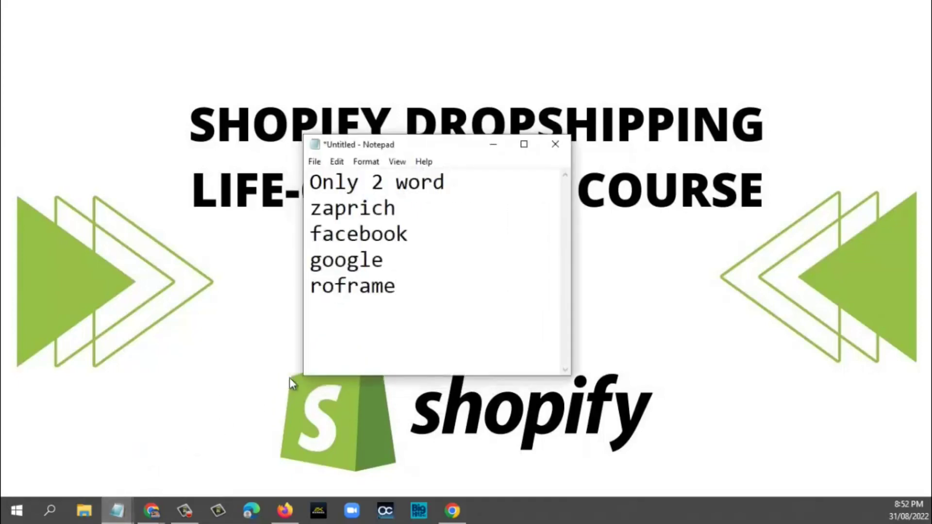
click(524, 145)
key(ctrl+a)
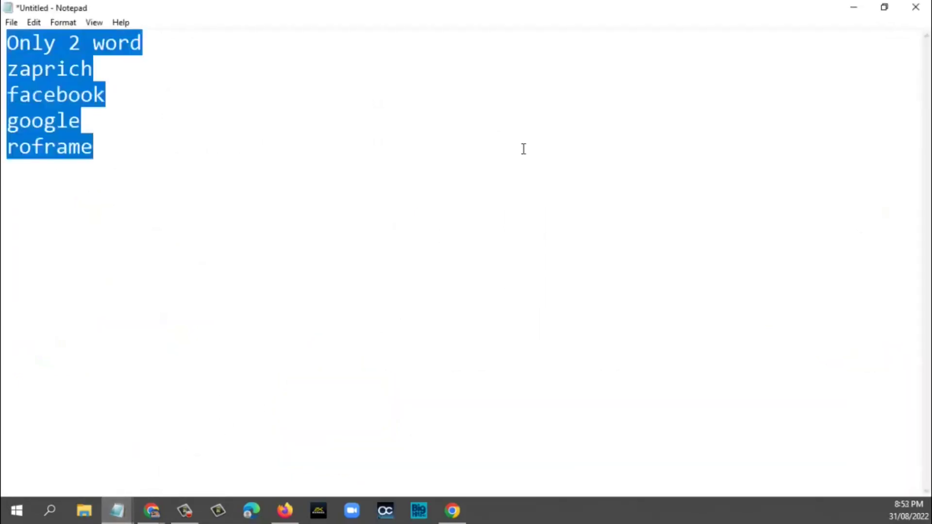
key(Delete)
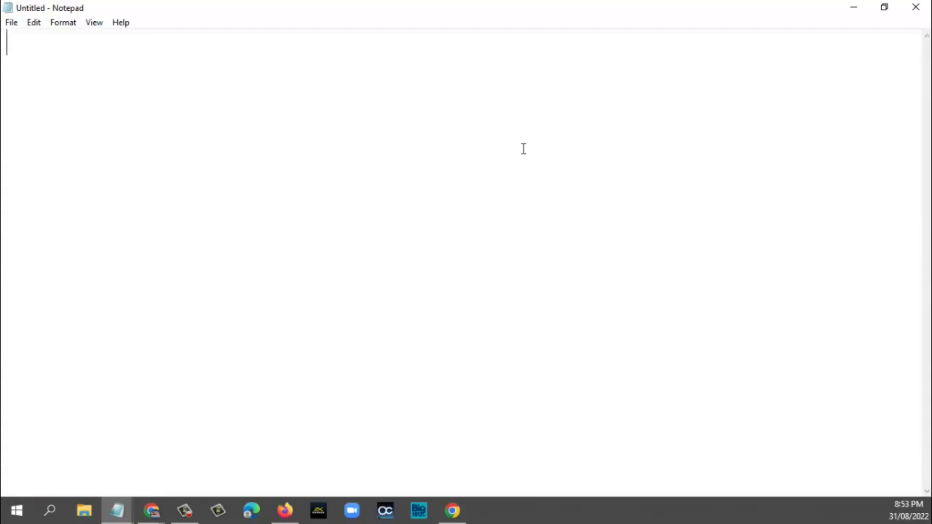
Write the headings "Animal" and "Color", each followed by an empty line and a dashed separator
text(Animal)
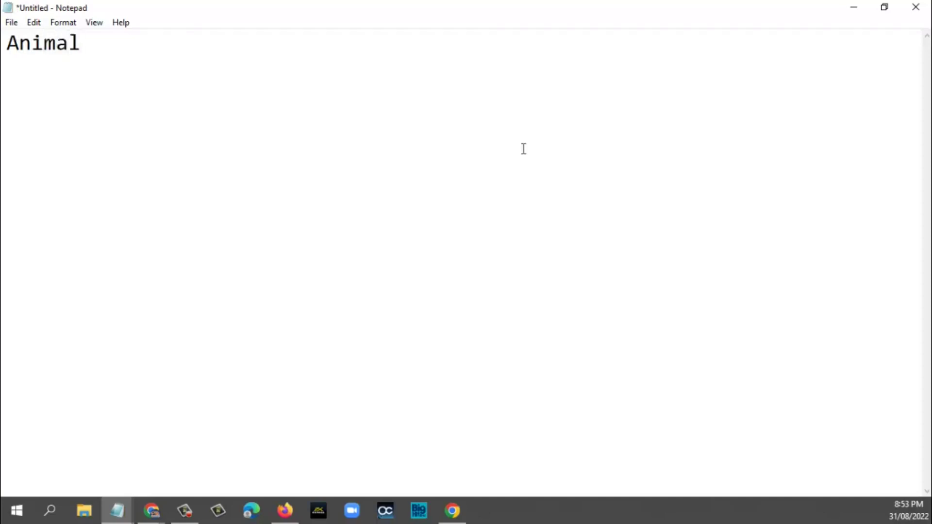
key(Return)
key(Return)
text(----------------)
key(Return)
text(Colo)
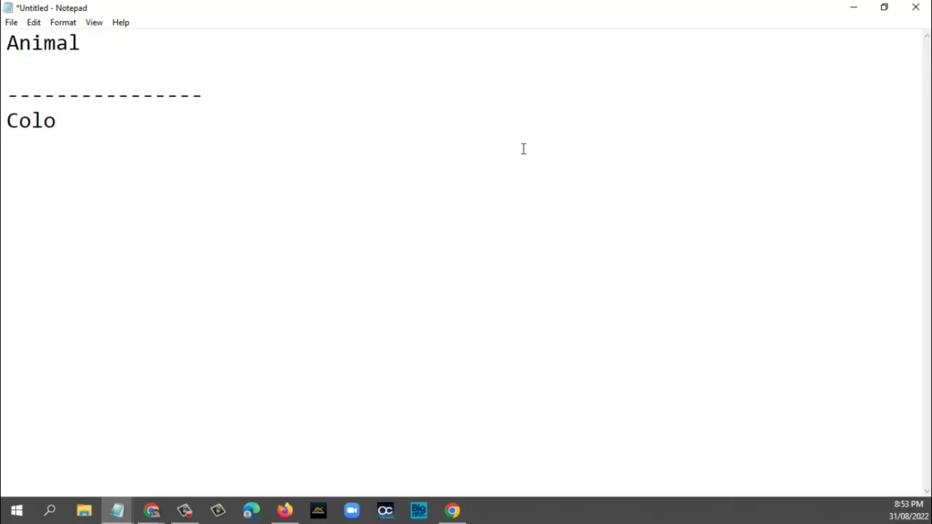
text(r)
key(Return)
key(Return)
text(------------------)
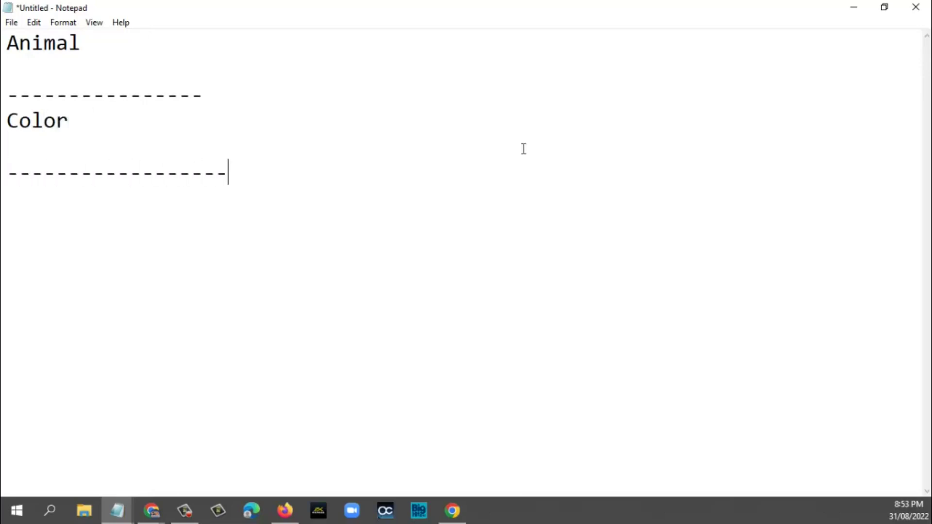
Add the headings "Book" and "Actor" below, each followed by an empty line and a dashed separator
key(Return)
text(Book)
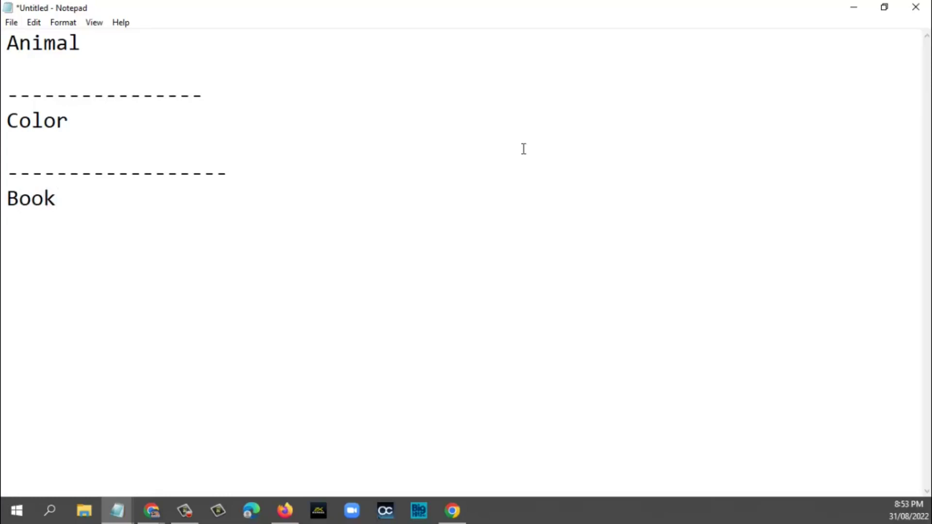
key(Return)
key(Return)
text(--------------------)
key(Return)
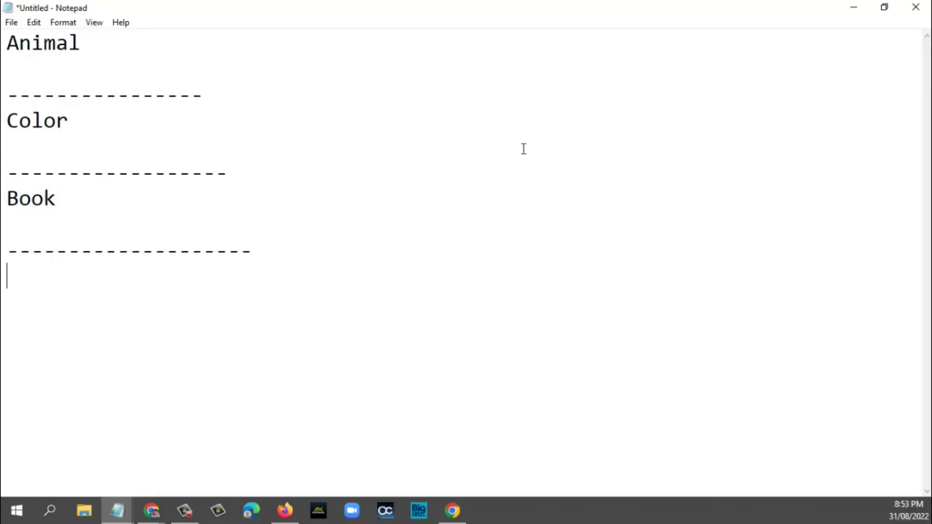
text(Actor)
key(Return)
key(Return)
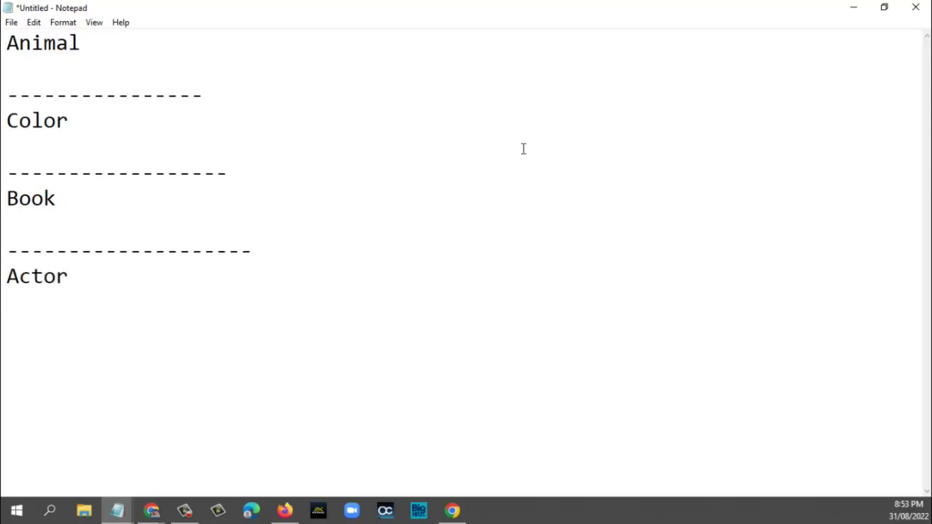
text(-------------------------)
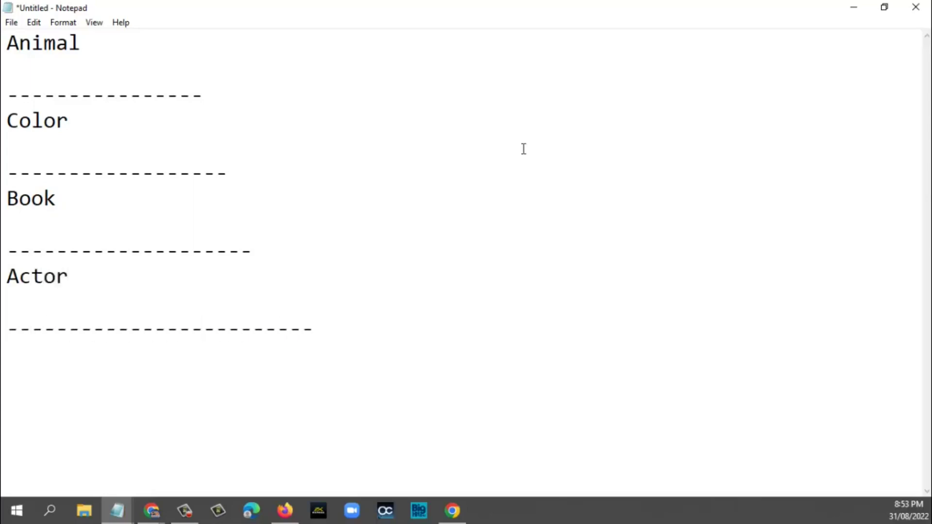
Add a last heading "Sport" with an empty line and a dashed separator beneath it
key(Return)
text(Sport)
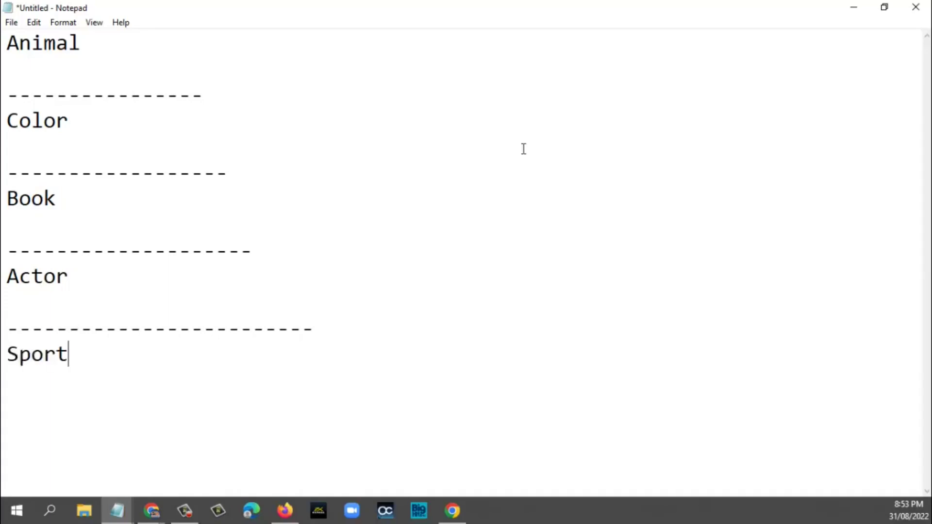
key(Return)
key(Return)
text(------------------)
Fill in the example words "panda" under Animal and "Red" under Color
click(33, 71)
text(panda)
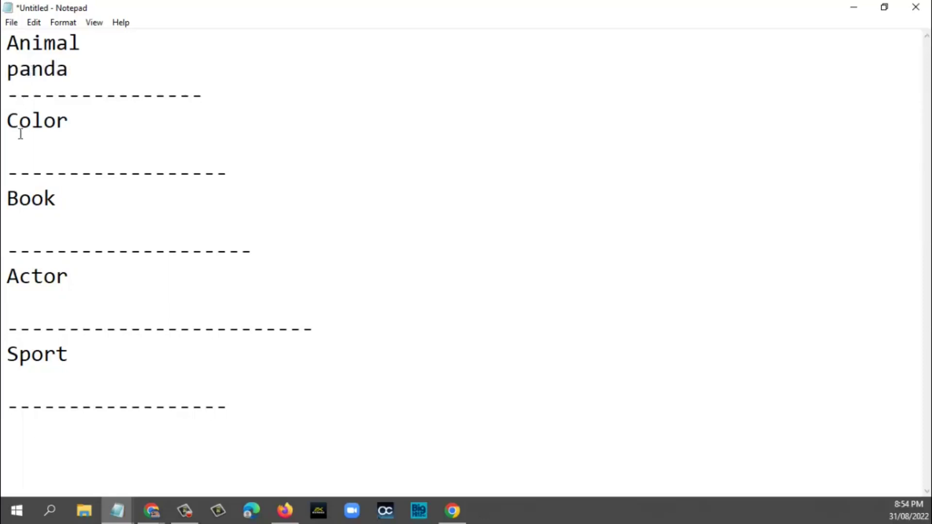
click(20, 167)
click(34, 148)
text(Red)
Fill in "Rp" under Book, "Srk" under Actor and "bb" under Sport, and minimize the note
click(56, 237)
text(Rp)
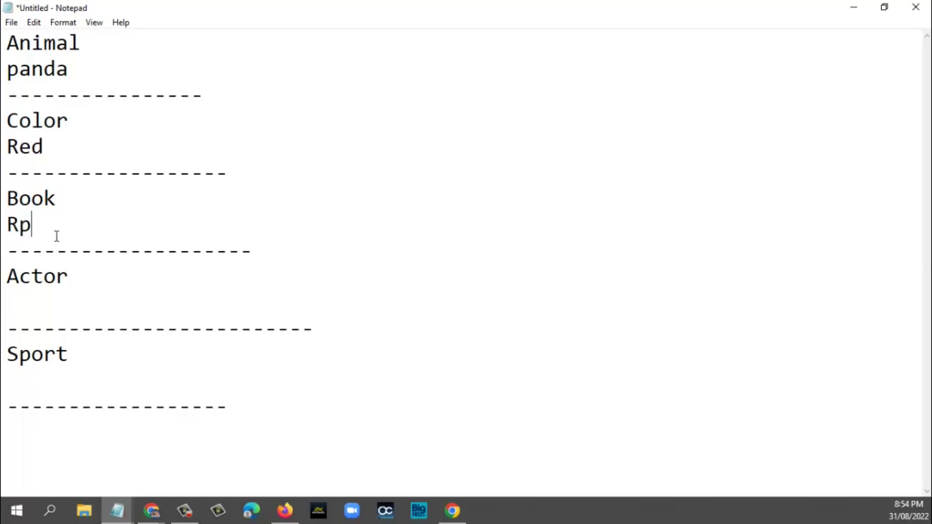
click(49, 302)
text(Srk)
click(63, 388)
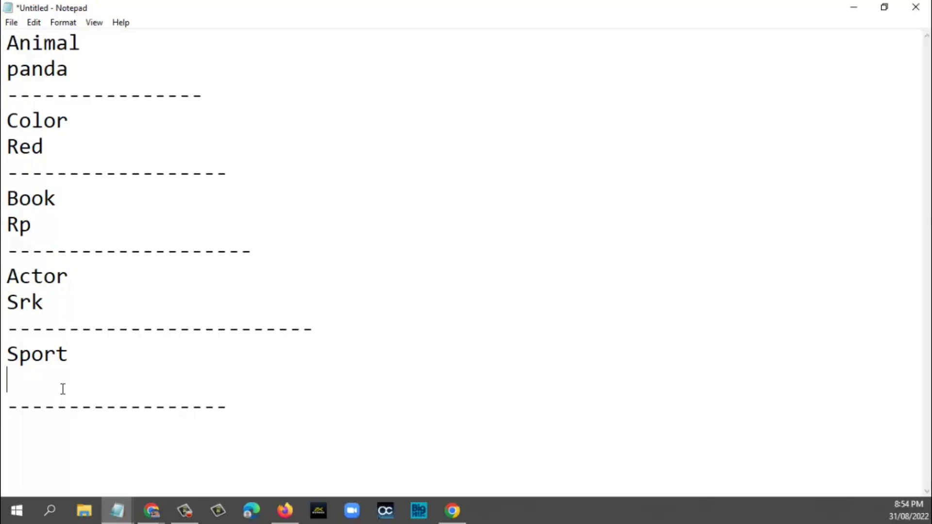
text(bb)
click(859, 9)
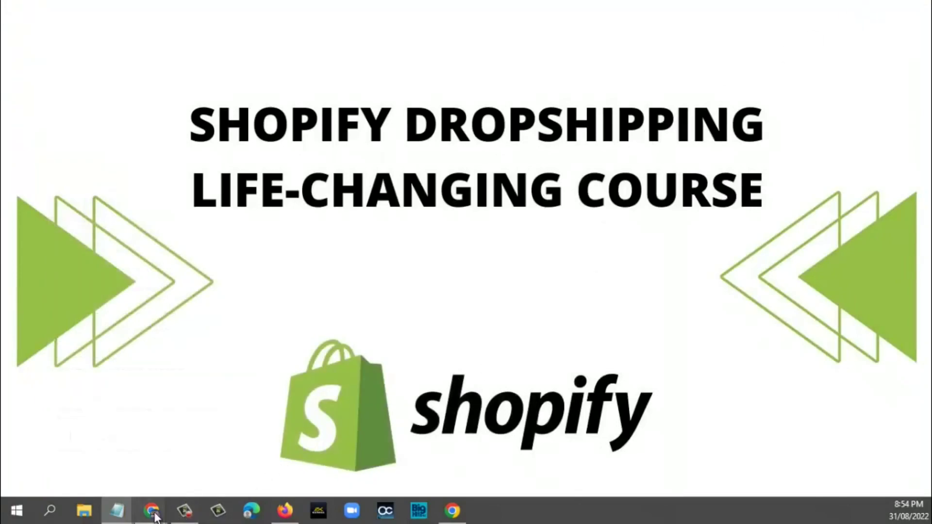
Switch to Chrome and bring up the start of the open Lean Domain Search results for "tip"
mouse_move(154, 516)
click(363, 461)
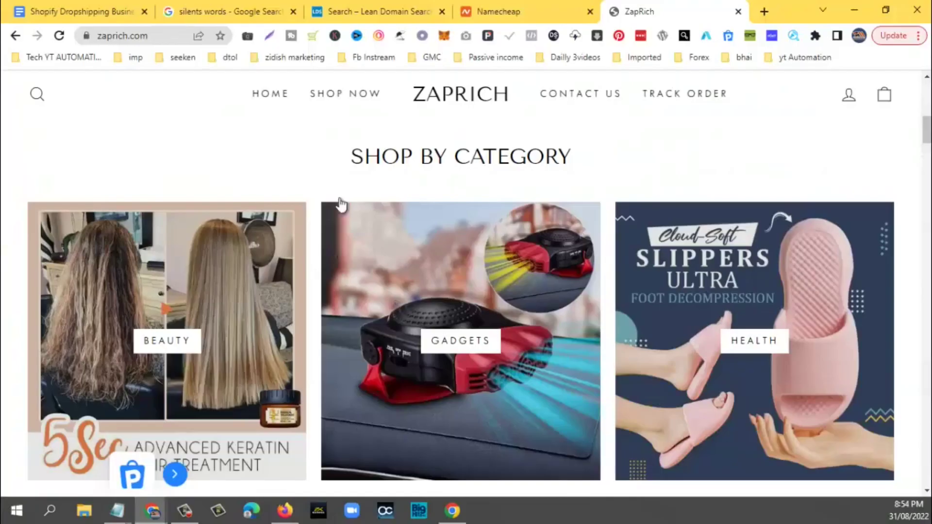
click(362, 7)
click(656, 155)
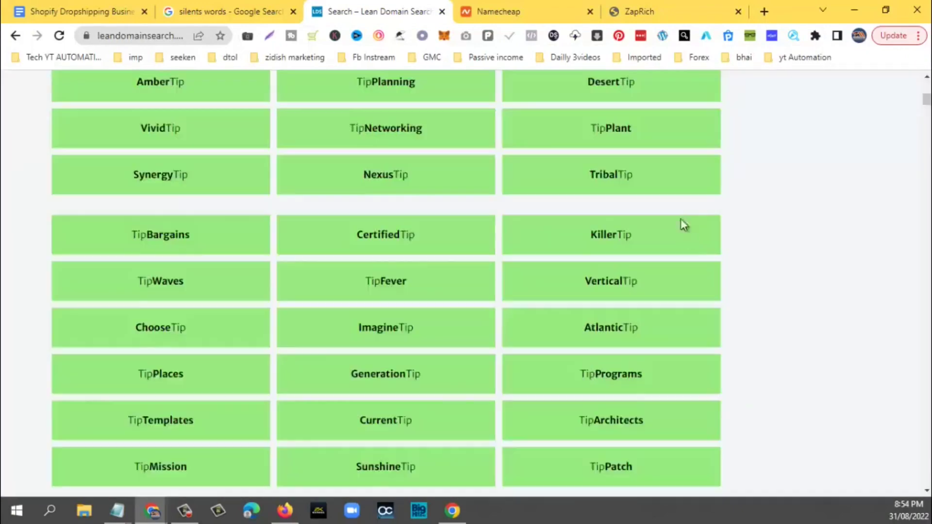
scroll(684, 228, up, 7)
scroll(686, 237, up, 10)
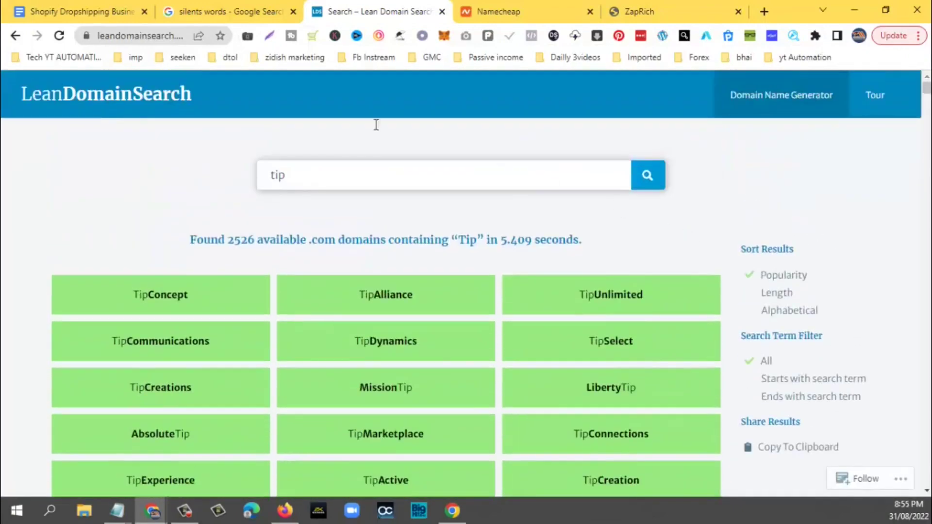
Search Google for "leandomainsearch" in the same browser tab
click(129, 38)
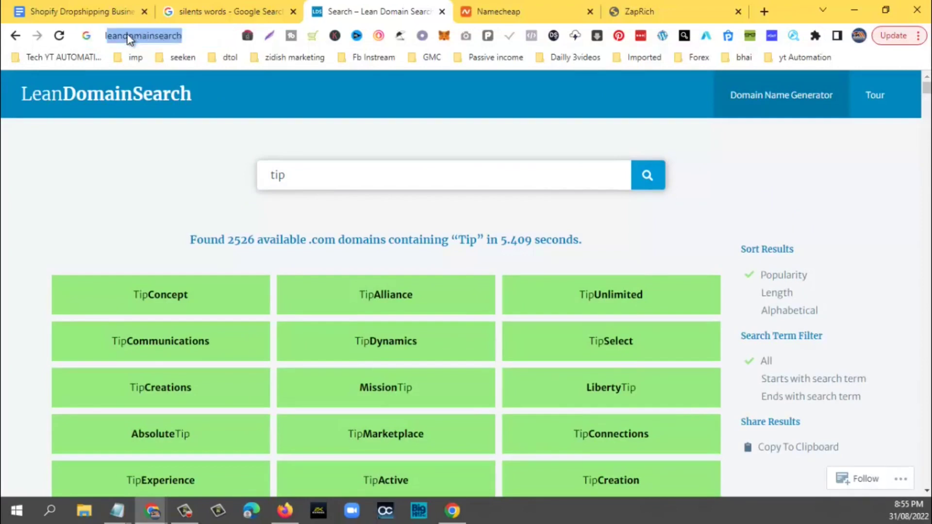
text(leandomain)
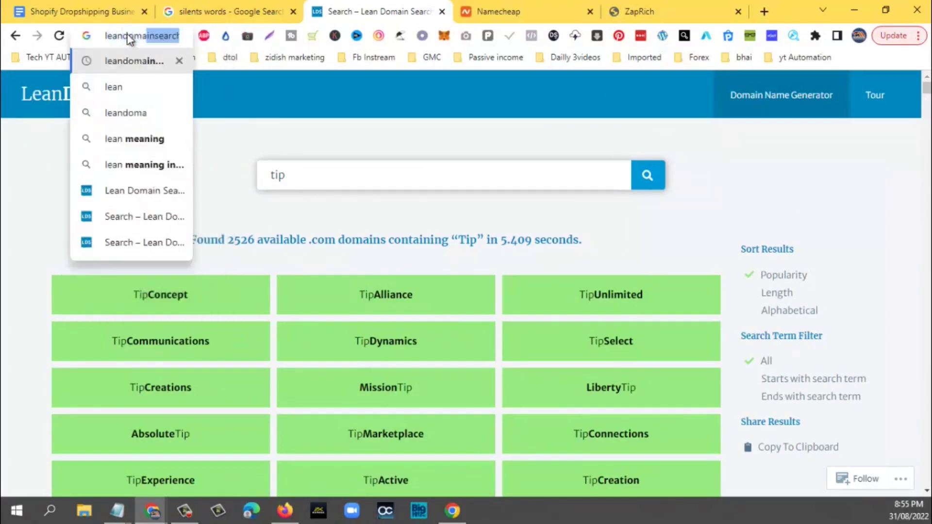
key(Return)
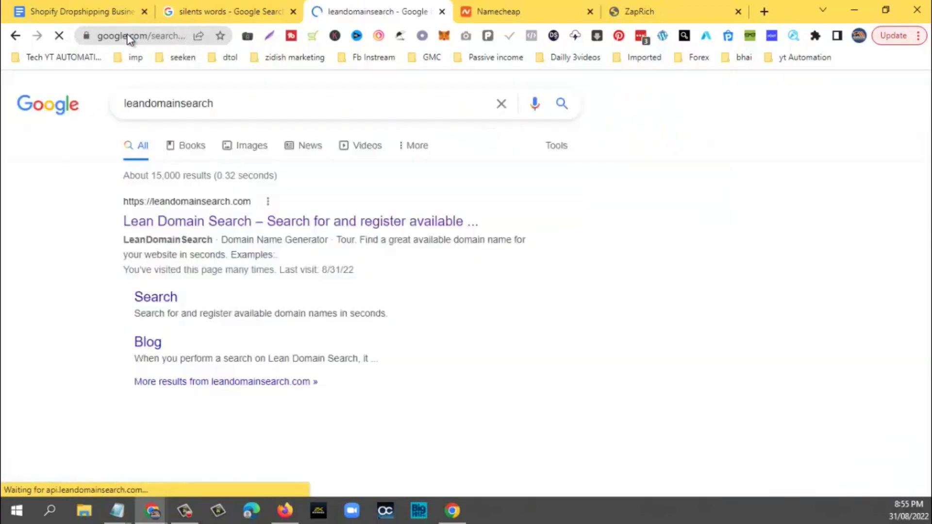
Space out the Google query as "lean domain search" and open the leandomainsearch.com result
click(146, 106)
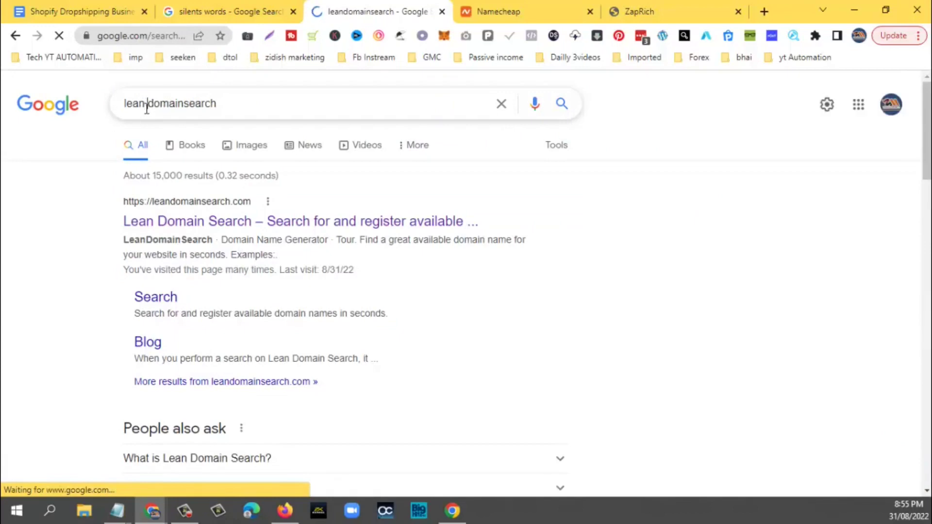
click(186, 105)
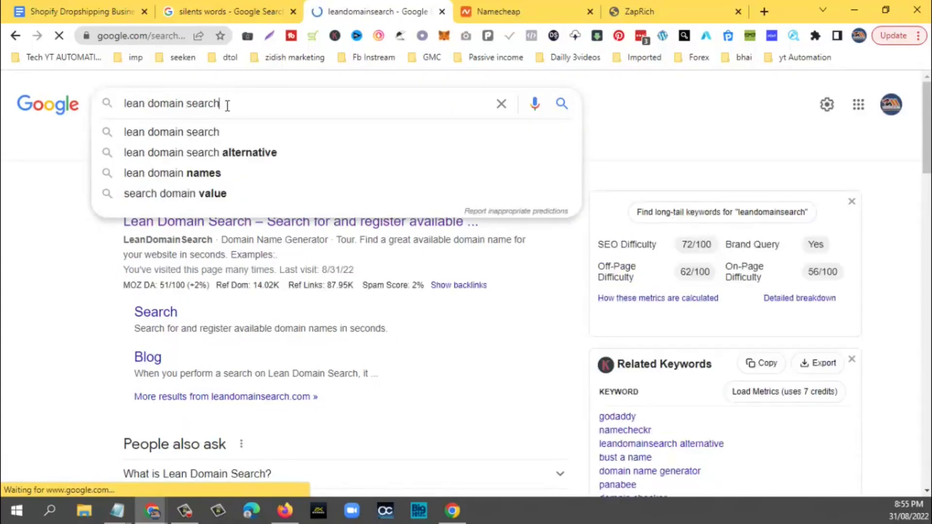
click(36, 229)
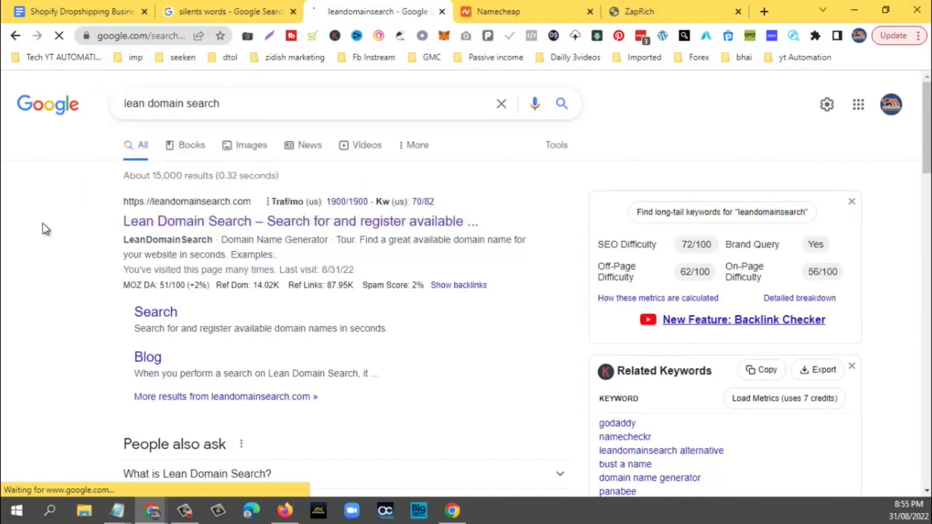
drag(118, 202, 284, 206)
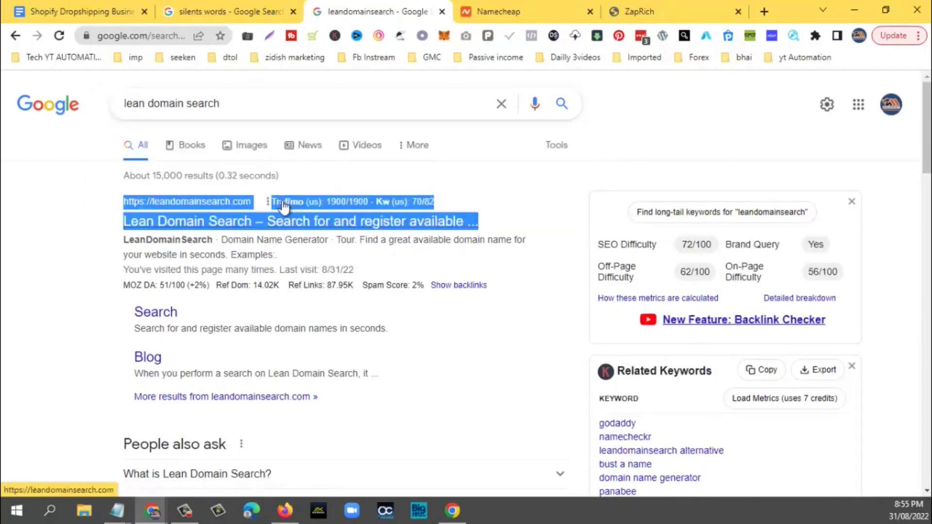
click(177, 204)
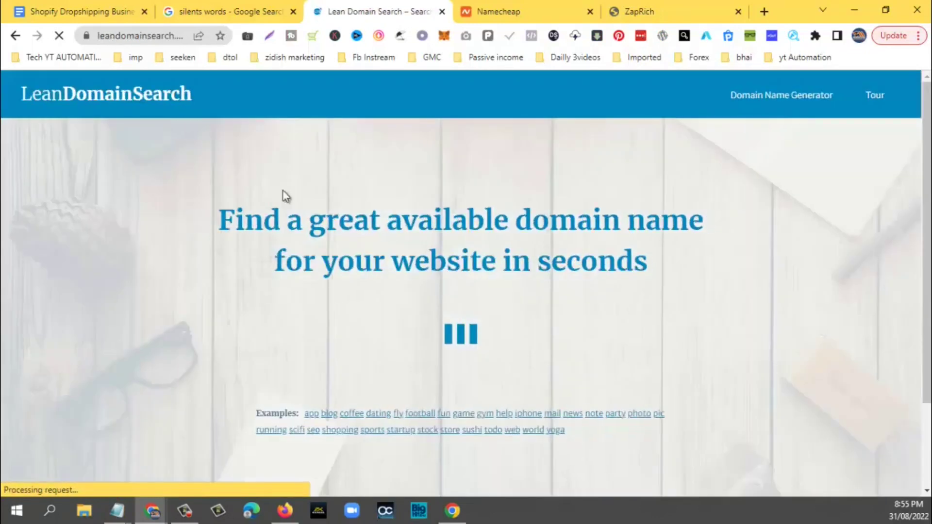
Switch back to the Notepad note and restore it to a smaller window over the Lean Domain Search page
scroll(462, 192, down, 2)
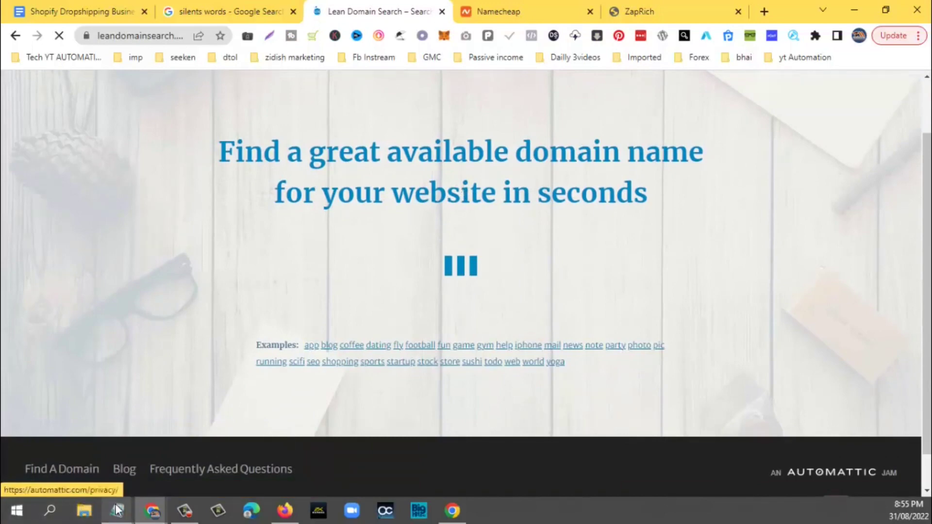
mouse_move(117, 510)
click(196, 452)
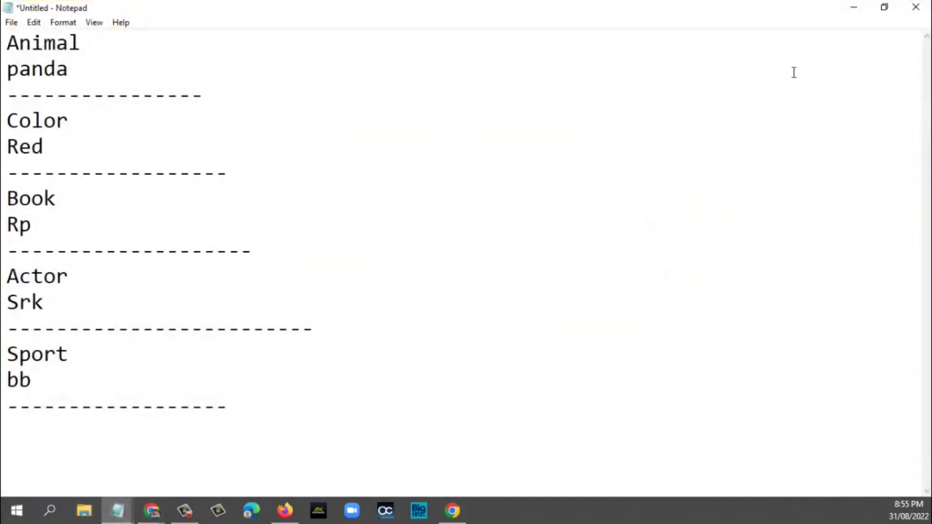
click(895, 10)
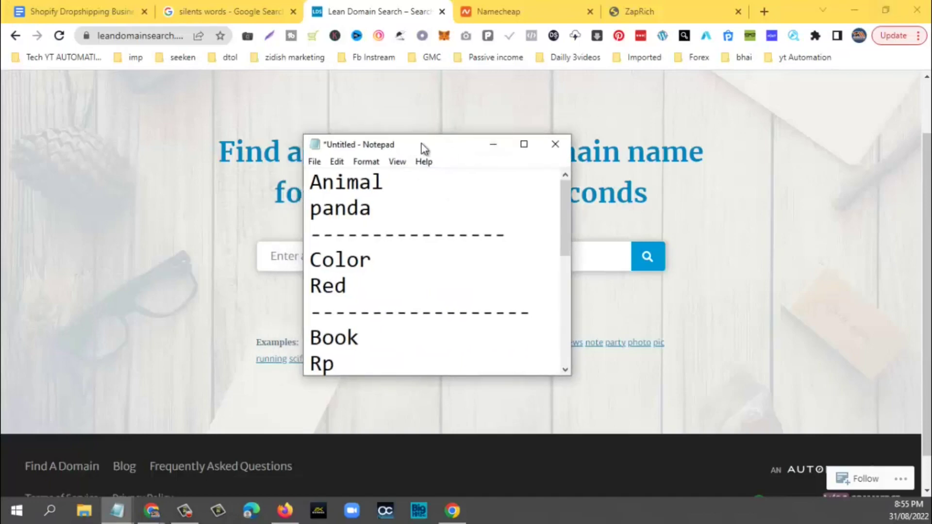
Move the Notepad word list clear of the domain search field and bring it back in front of the Lean Domain Search page
drag(424, 147, 819, 196)
click(446, 255)
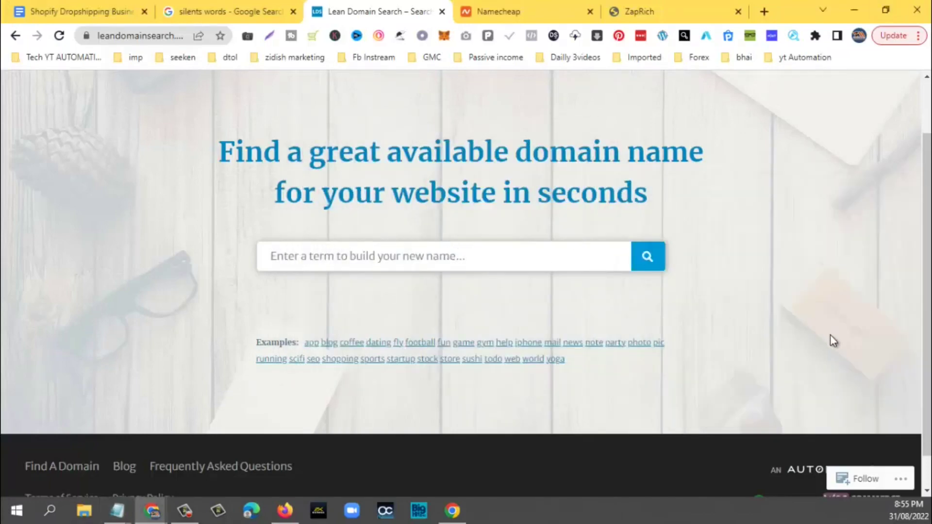
mouse_move(117, 510)
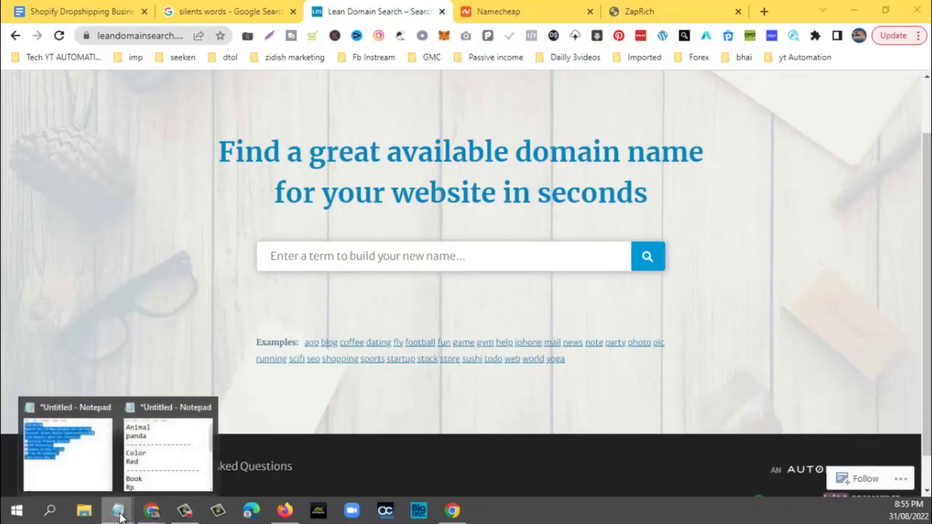
click(158, 472)
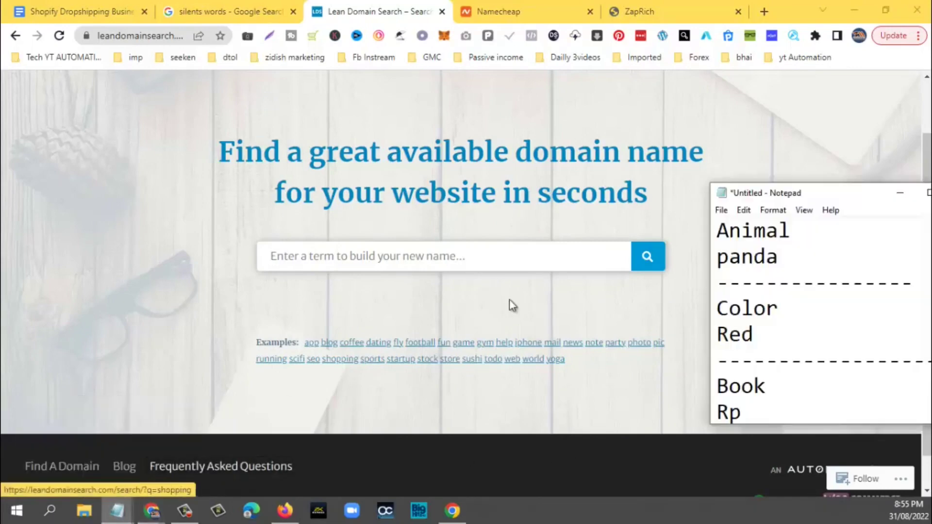
Search Lean Domain Search for available domain names containing "panda"
click(560, 258)
text(panda)
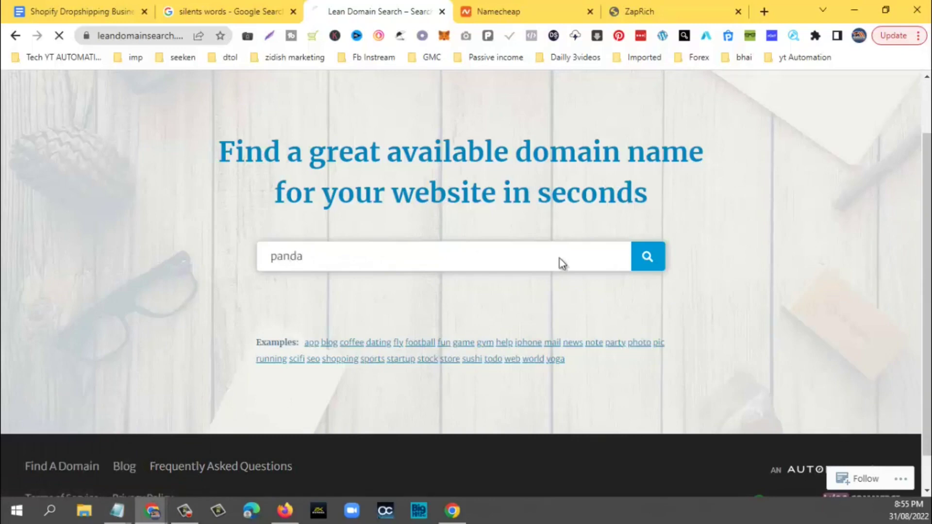
key(Return)
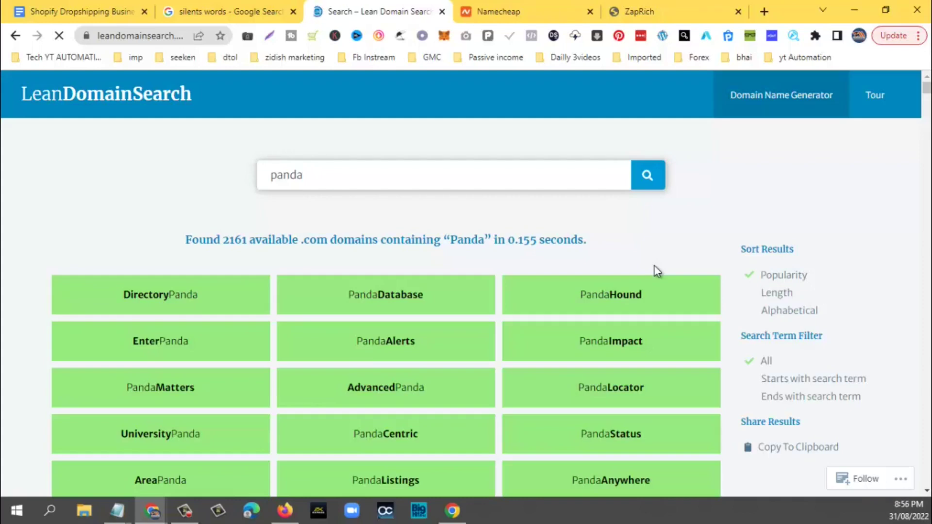
Examine the panda domain names filtered by starting and ending with the search term, and return to browsing all results
scroll(654, 265, down, 3)
scroll(653, 265, up, 1)
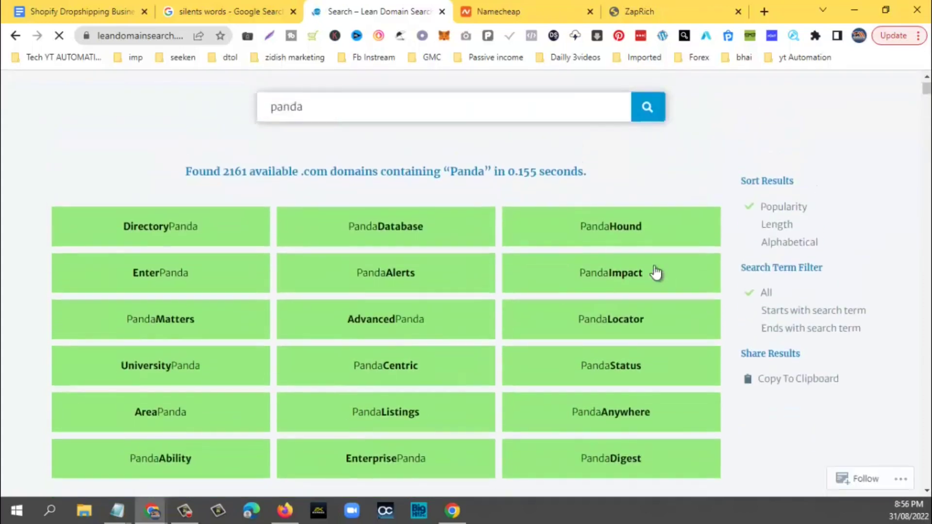
click(754, 313)
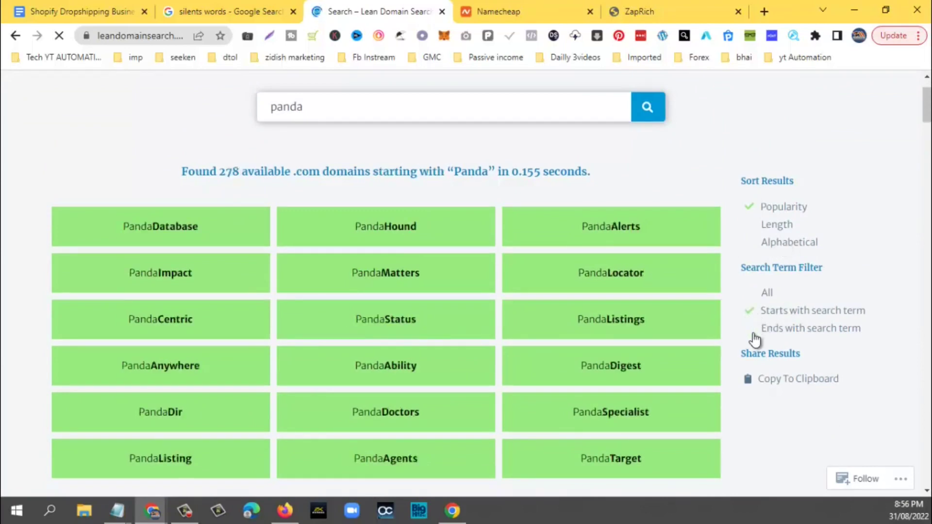
click(754, 330)
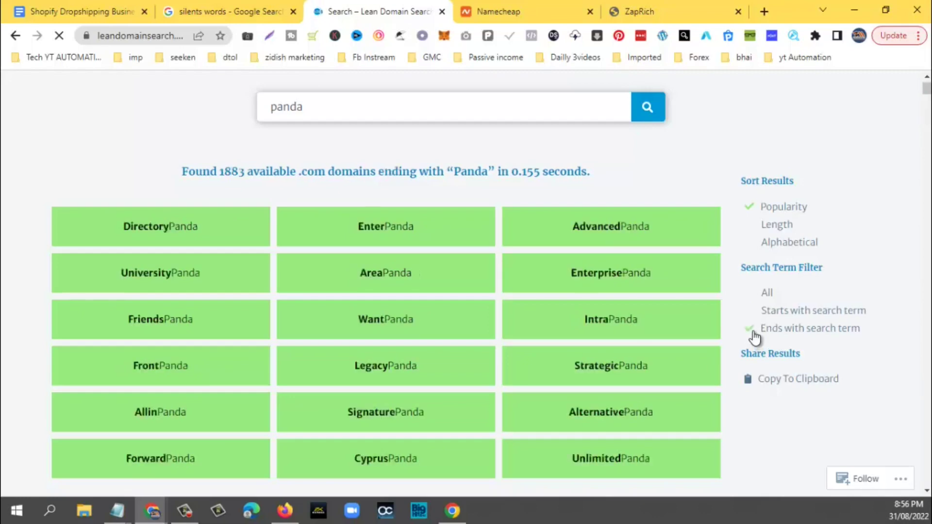
click(751, 297)
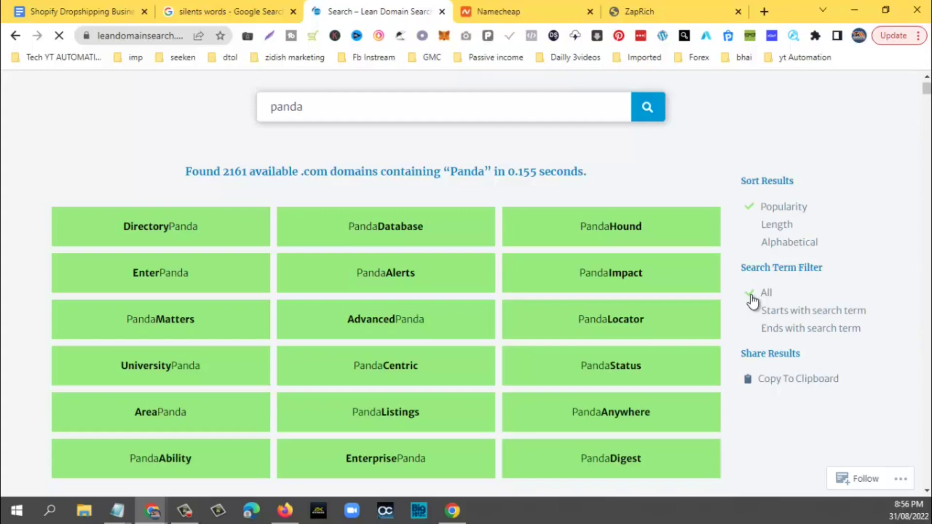
scroll(458, 281, down, 1)
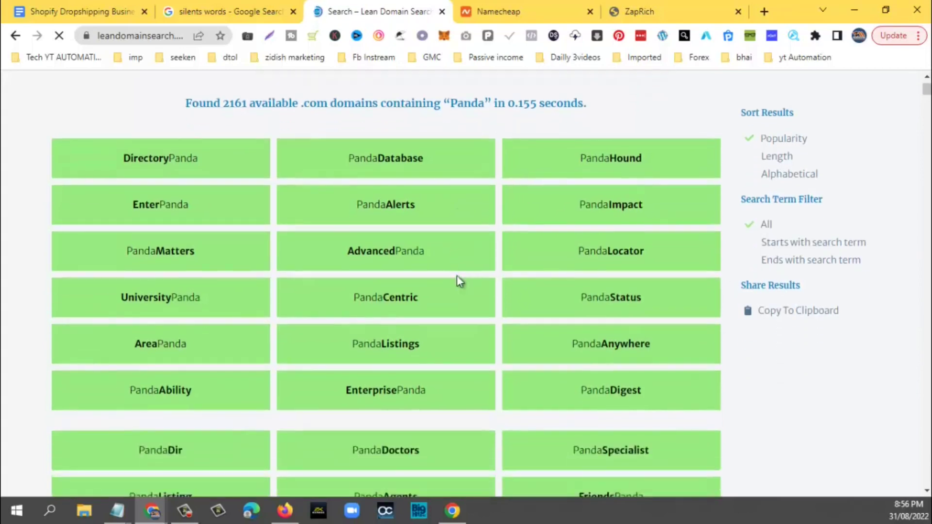
scroll(460, 281, down, 2)
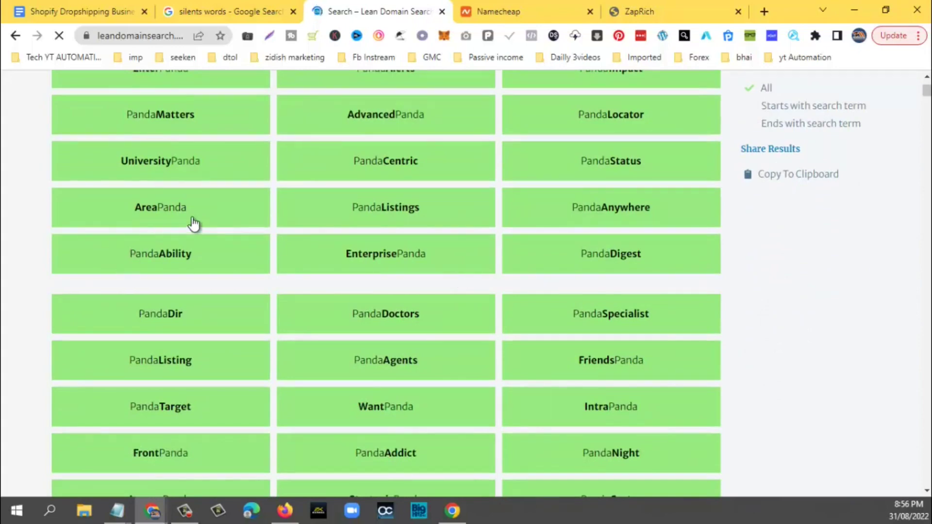
scroll(194, 223, down, 1)
scroll(397, 252, down, 1)
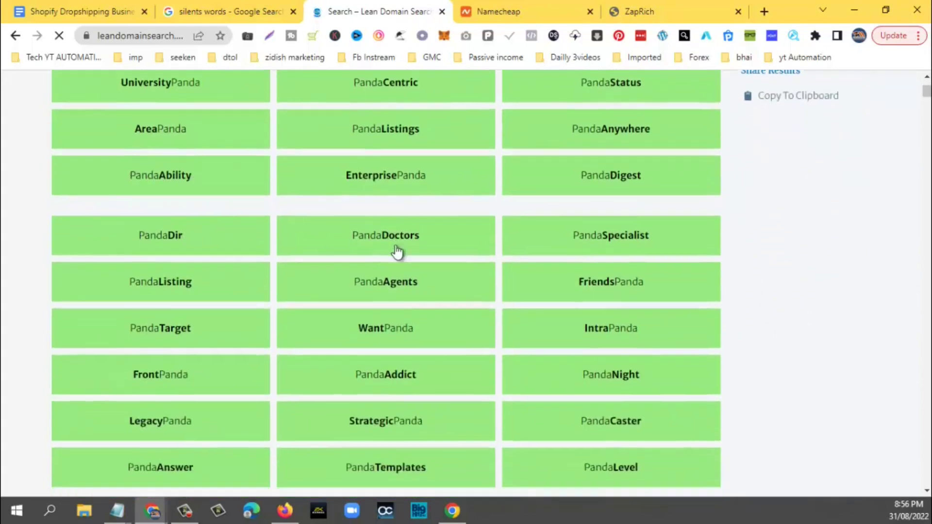
scroll(397, 251, down, 2)
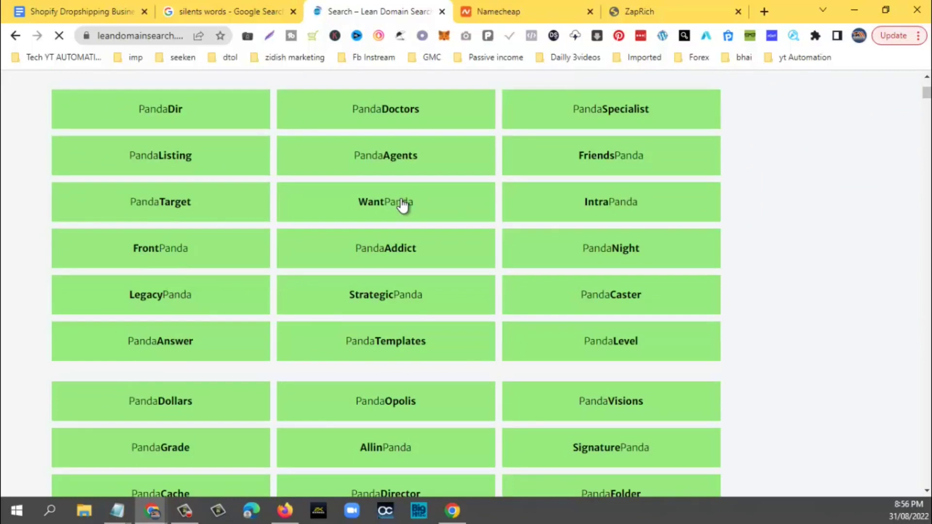
Switch to the open Namecheap page and clear the TipWaves.com query from its domain search
click(540, 16)
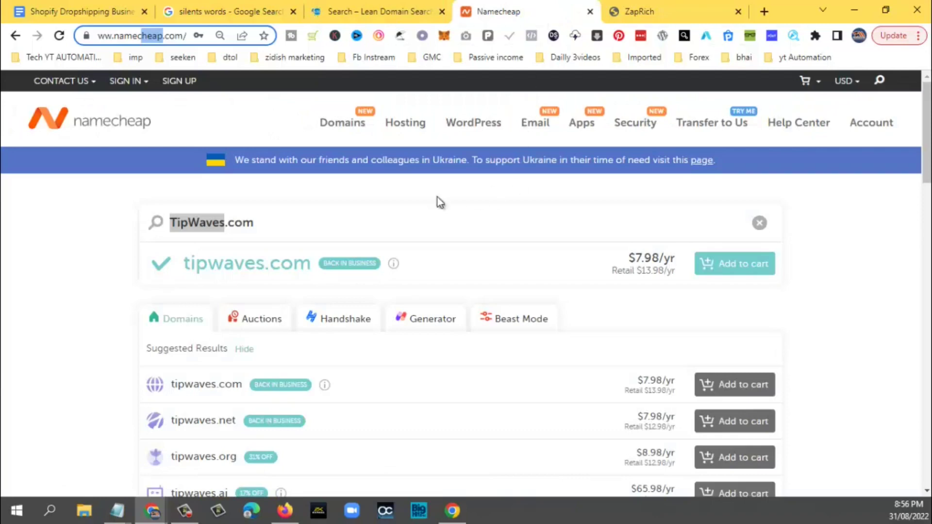
click(258, 222)
key(ctrl+a)
key(BackSpace)
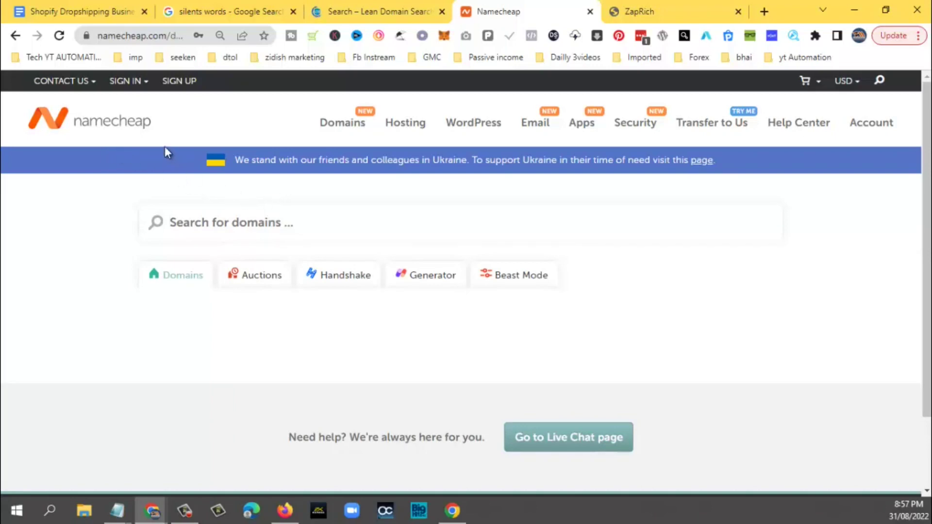
Open the registration options for WantPanda in the Lean Domain Search results and copy the name WantPanda.com
click(374, 11)
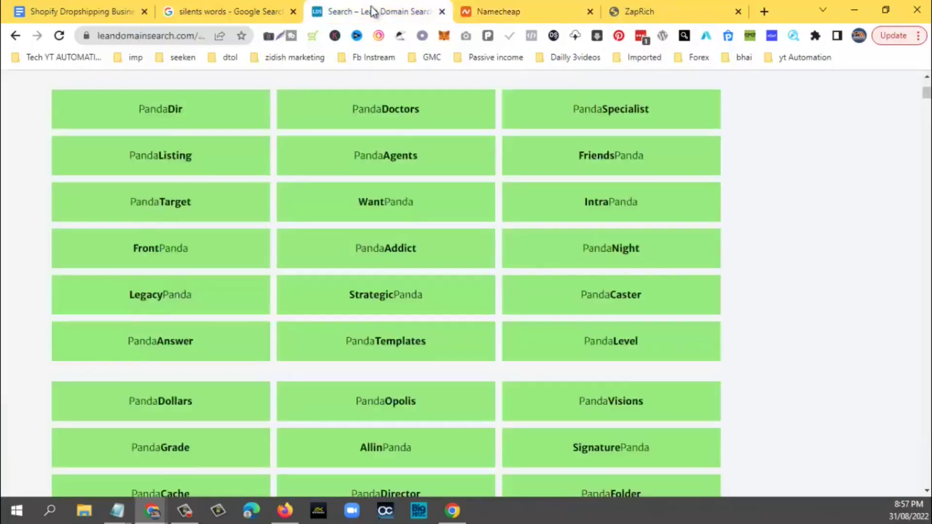
click(391, 202)
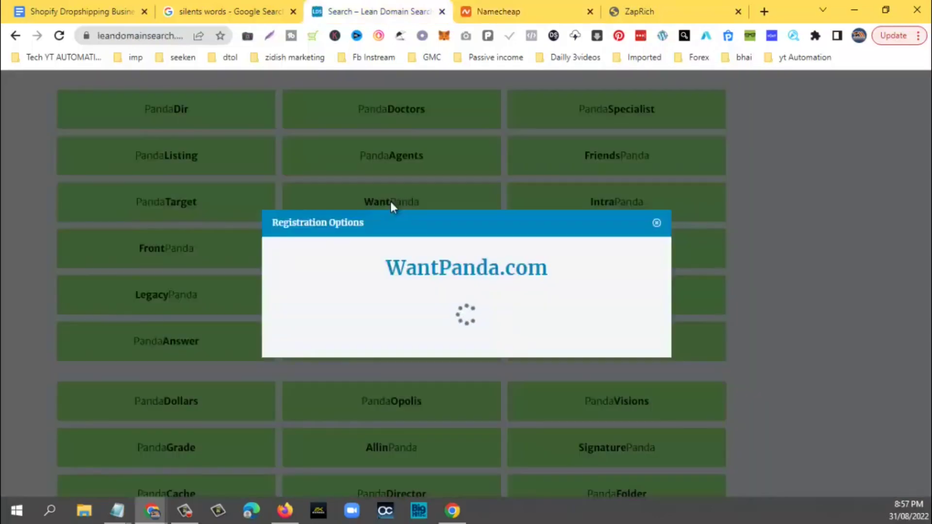
drag(384, 267, 549, 267)
right_click(451, 261)
click(448, 217)
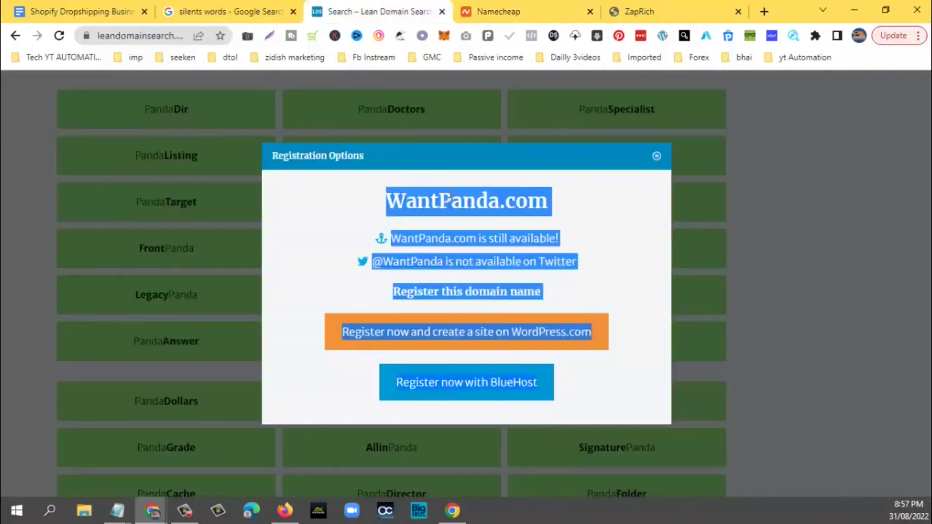
double_click(451, 196)
right_click(451, 193)
click(482, 203)
Search Namecheap for the copied domain WantPanda.com
click(488, 12)
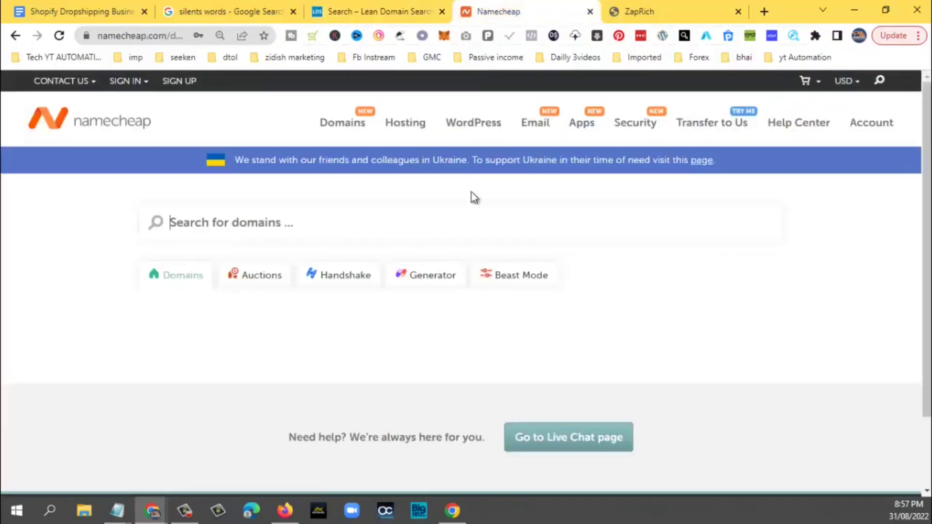
click(336, 221)
key(ctrl+v)
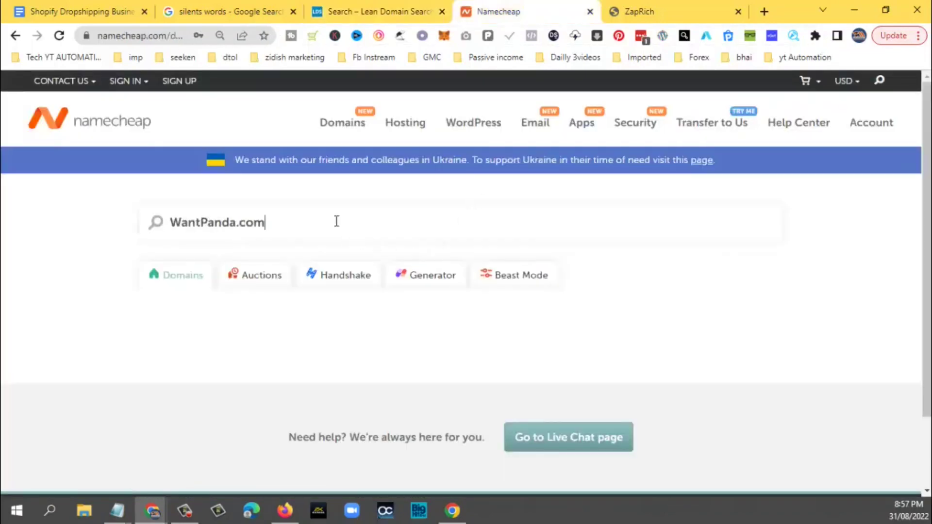
key(Return)
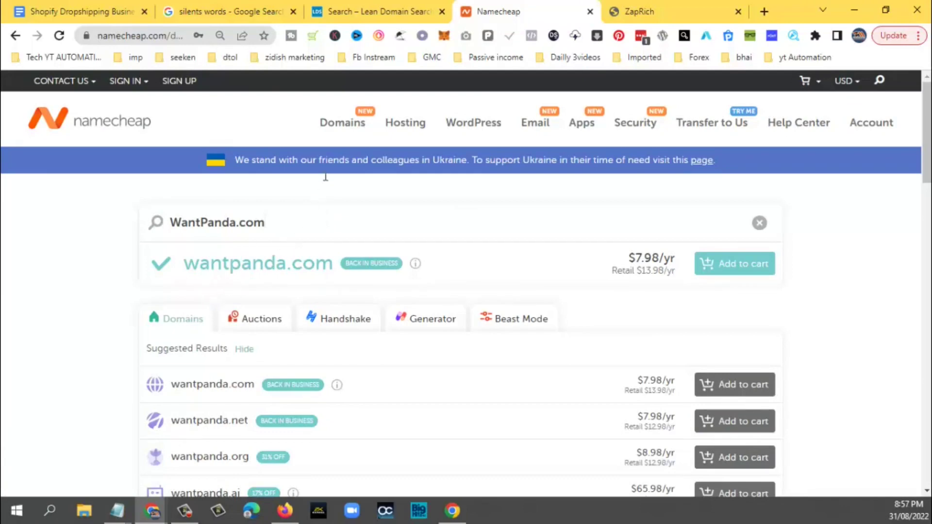
Close the WantPanda.com options in Lean Domain Search and copy the name PandaOver.com from its own registration options
click(373, 11)
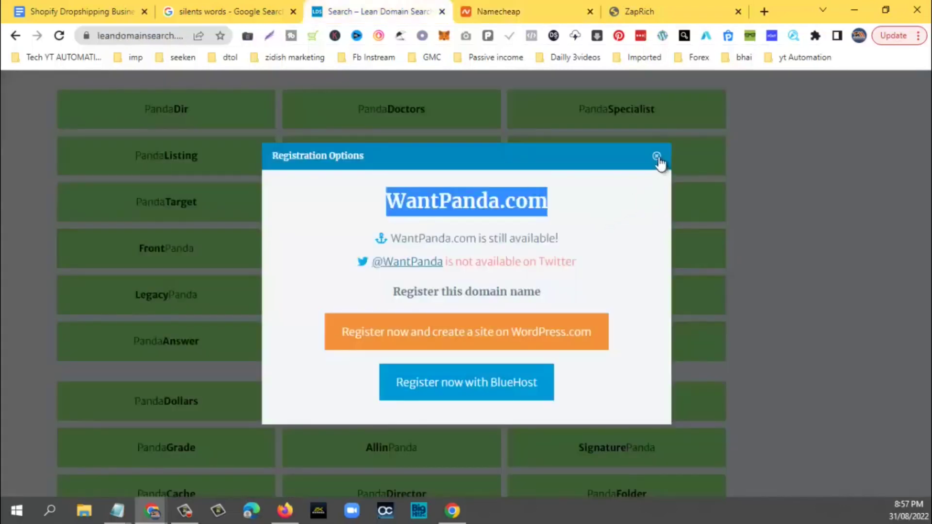
click(657, 157)
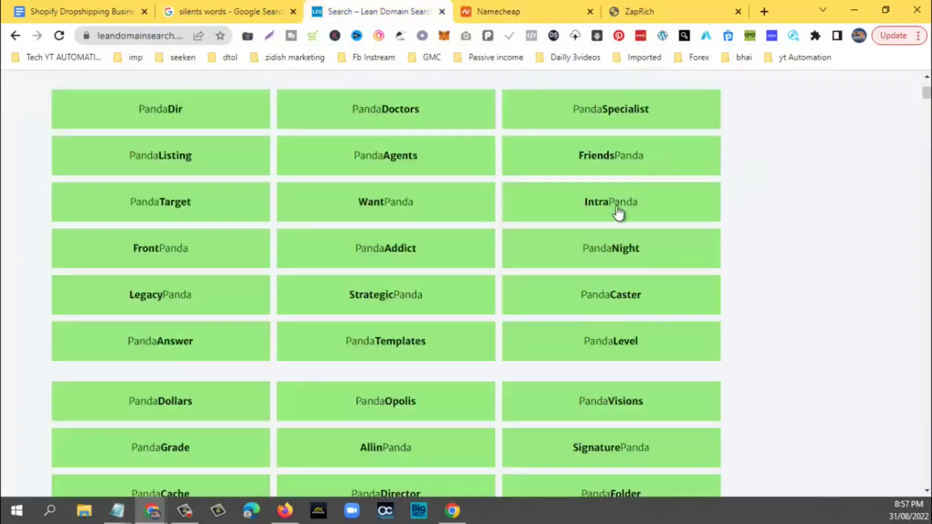
scroll(618, 212, down, 1)
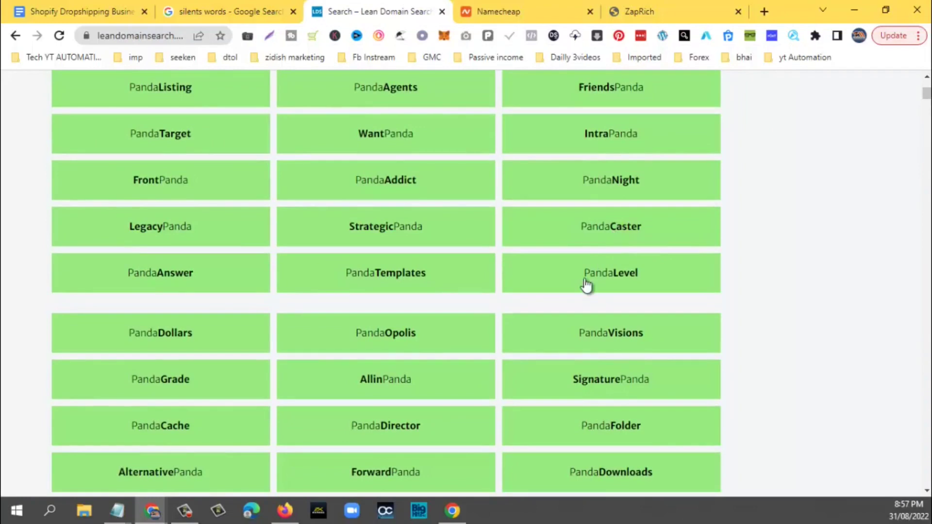
scroll(586, 286, down, 3)
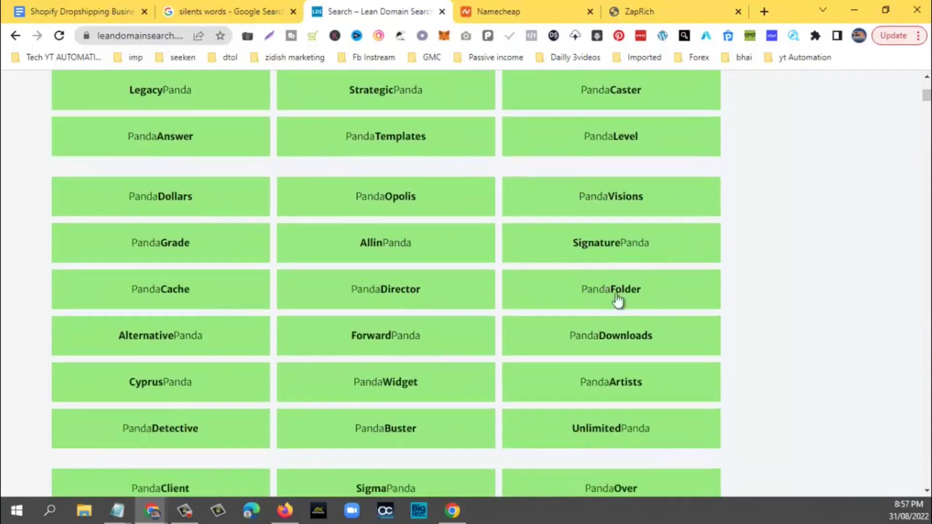
scroll(645, 313, down, 4)
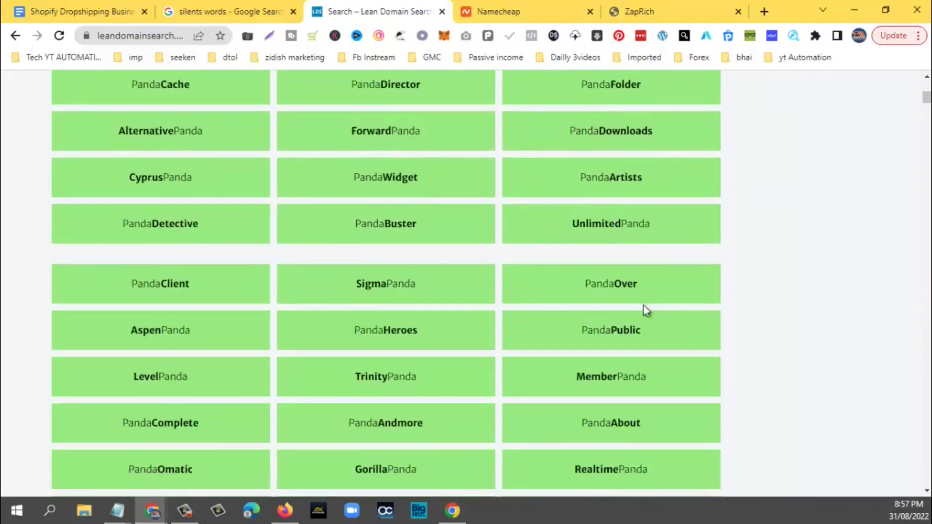
click(618, 293)
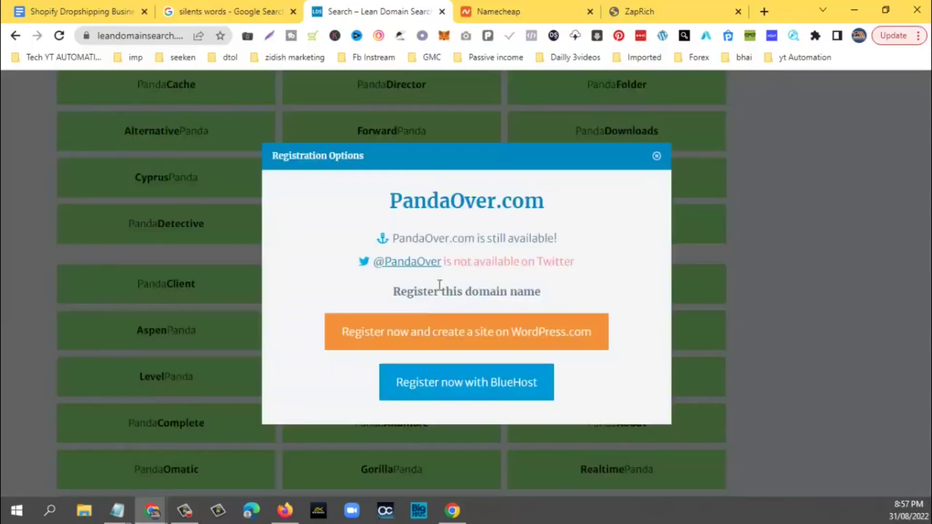
drag(389, 200, 544, 203)
right_click(464, 203)
click(490, 217)
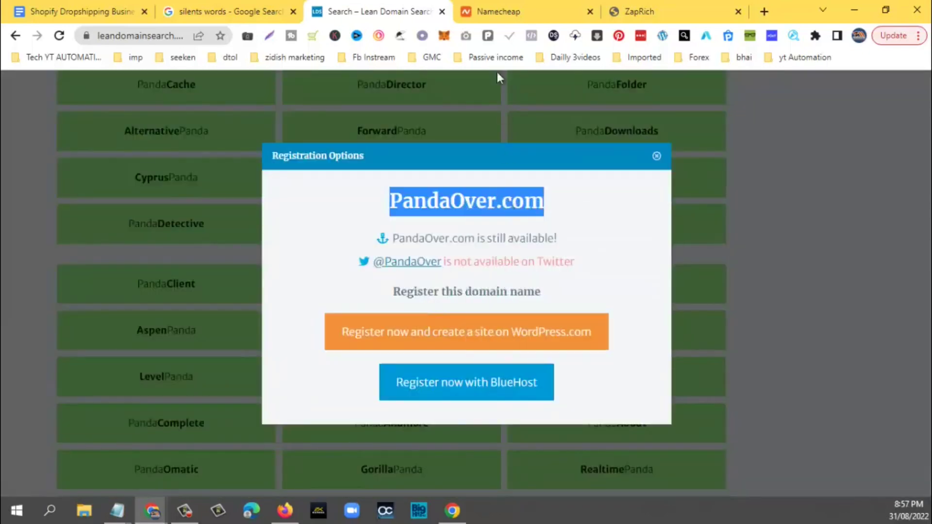
Replace the Namecheap domain query with the copied PandaOver.com and run the search
click(503, 12)
double_click(233, 217)
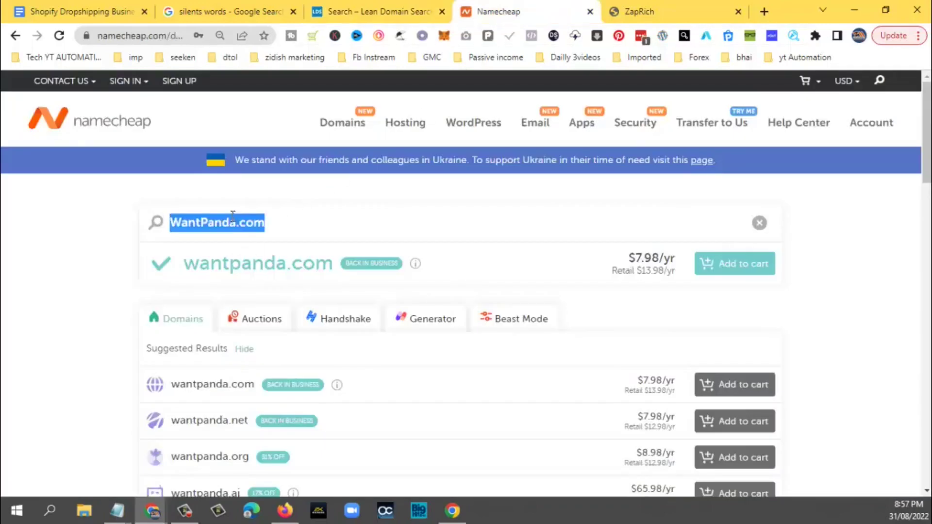
key(ctrl+v)
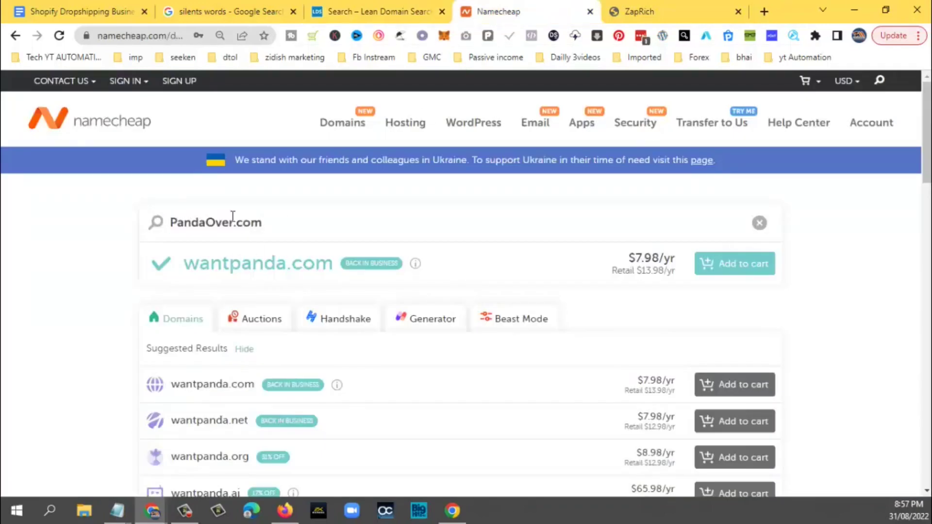
key(Return)
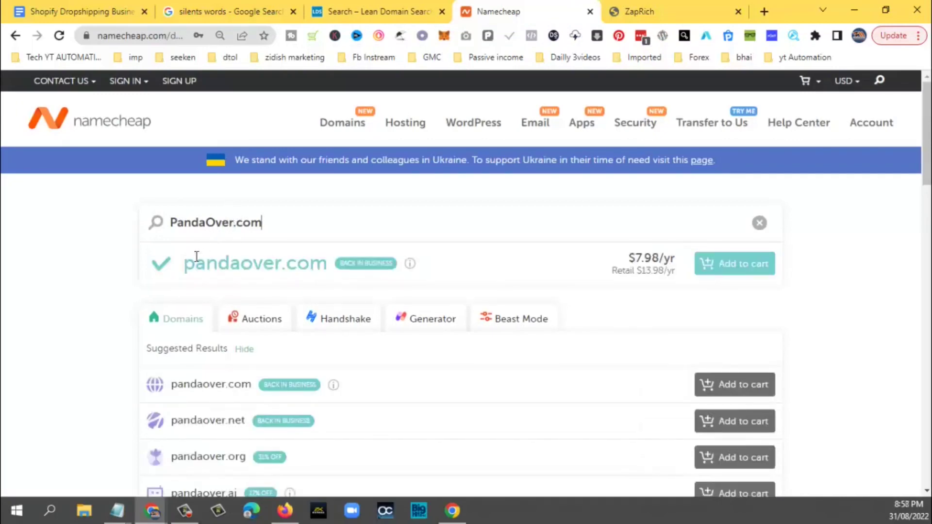
Close the PandaOver.com registration options in Lean Domain Search and bring up the Notepad word list over the results
click(394, 10)
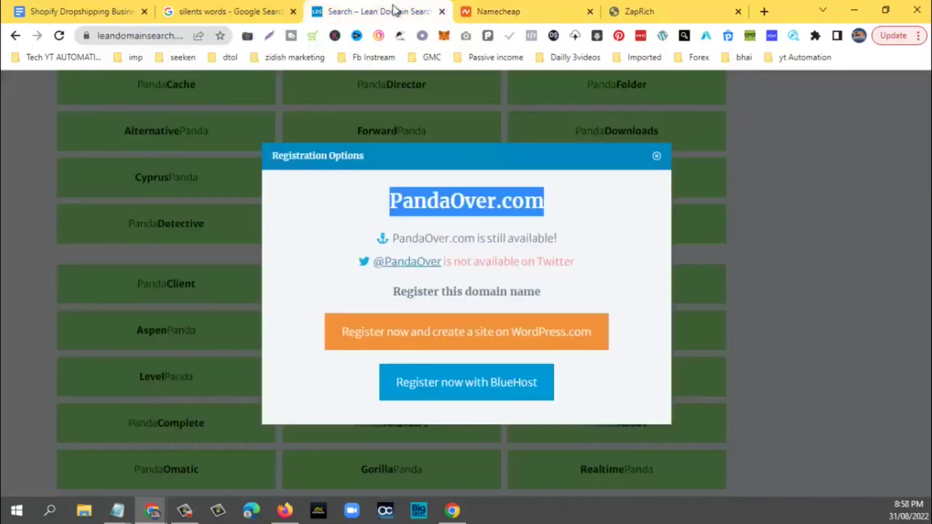
click(483, 227)
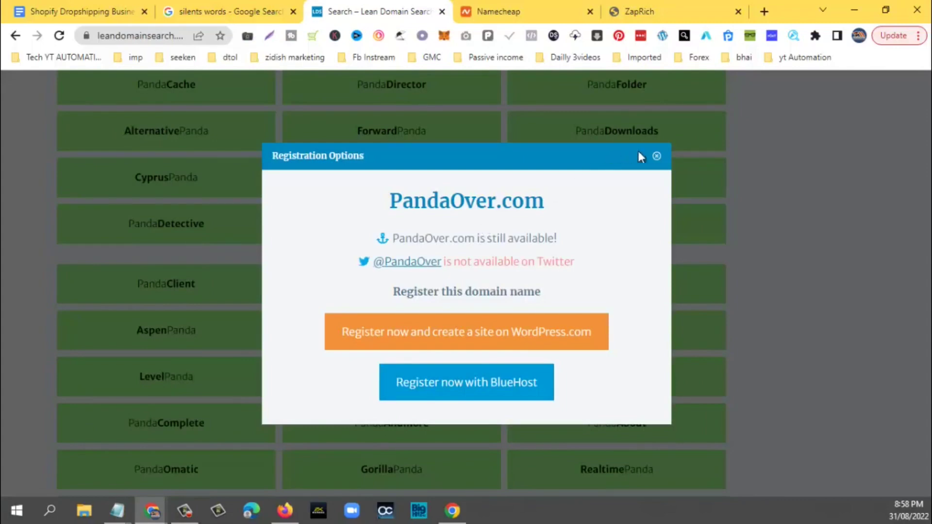
click(656, 156)
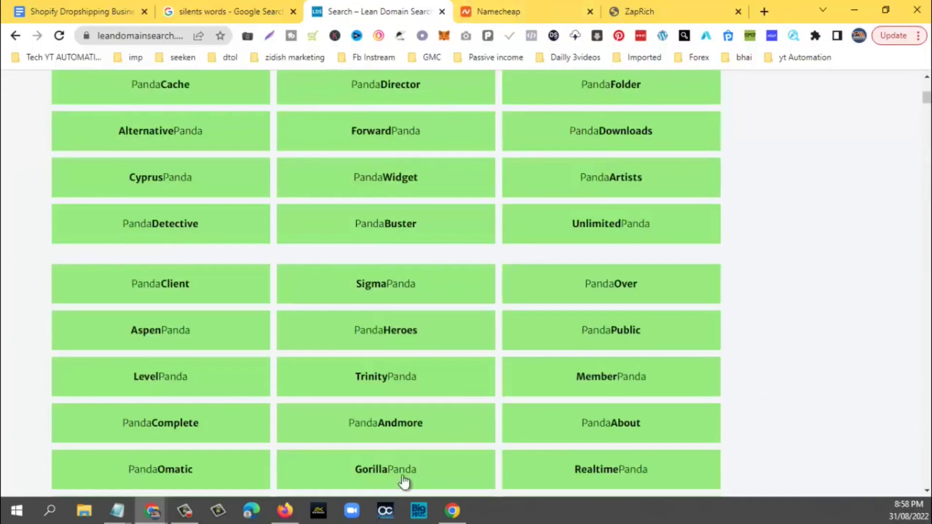
click(126, 517)
click(156, 474)
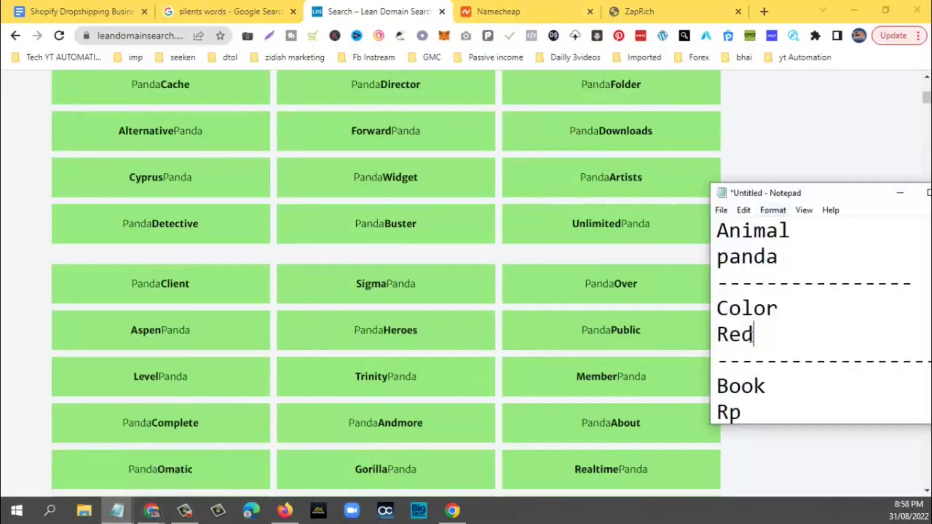
Search Lean Domain Search for available domains containing the color word "red" from the Notepad list
drag(755, 335, 714, 335)
scroll(573, 330, up, 15)
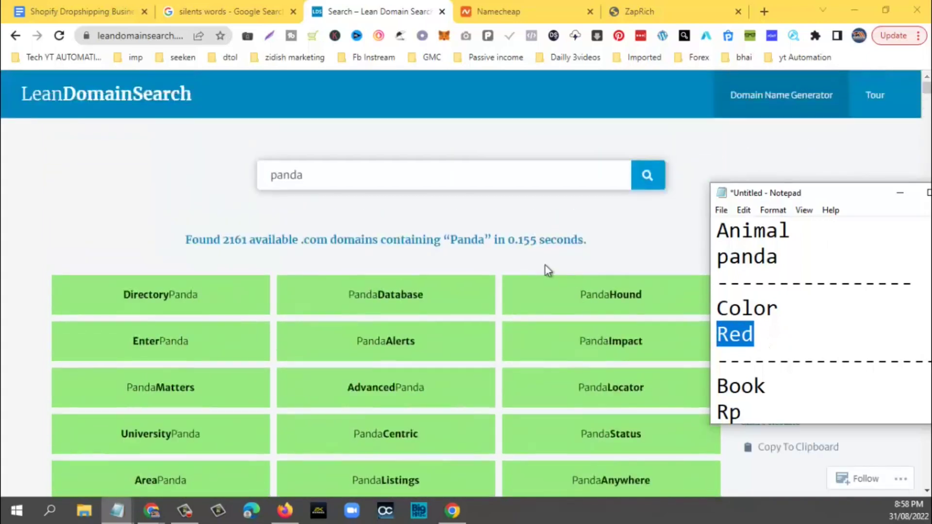
click(359, 180)
text(red)
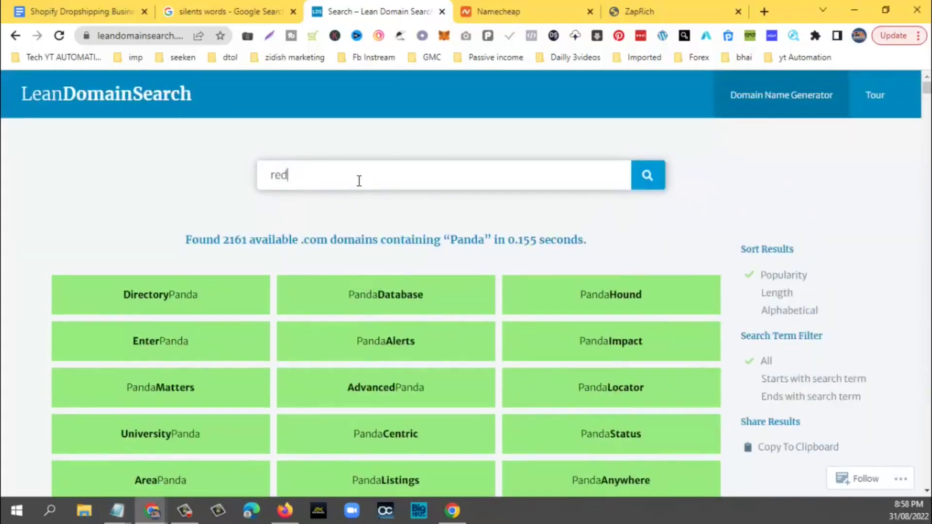
key(Return)
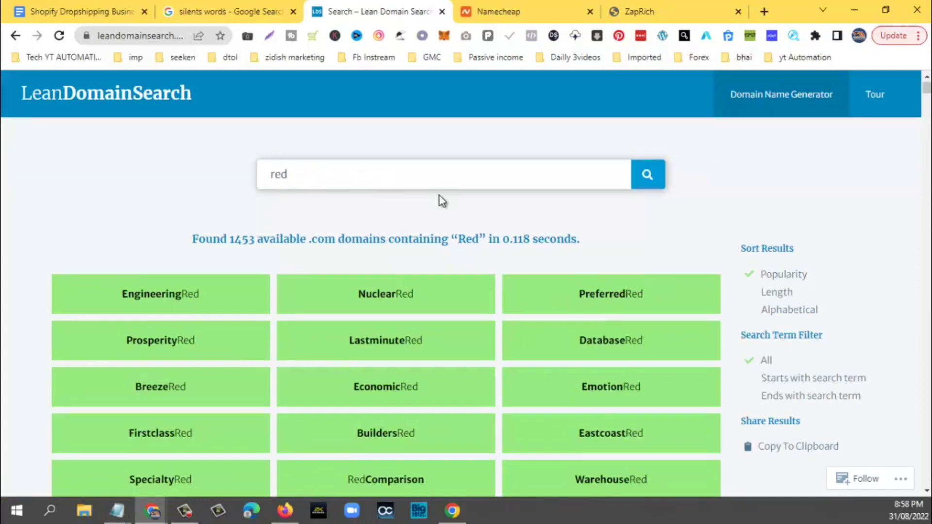
Look through the available domains containing "Red" for an appealing two-word store name
scroll(440, 201, down, 3)
scroll(440, 202, down, 2)
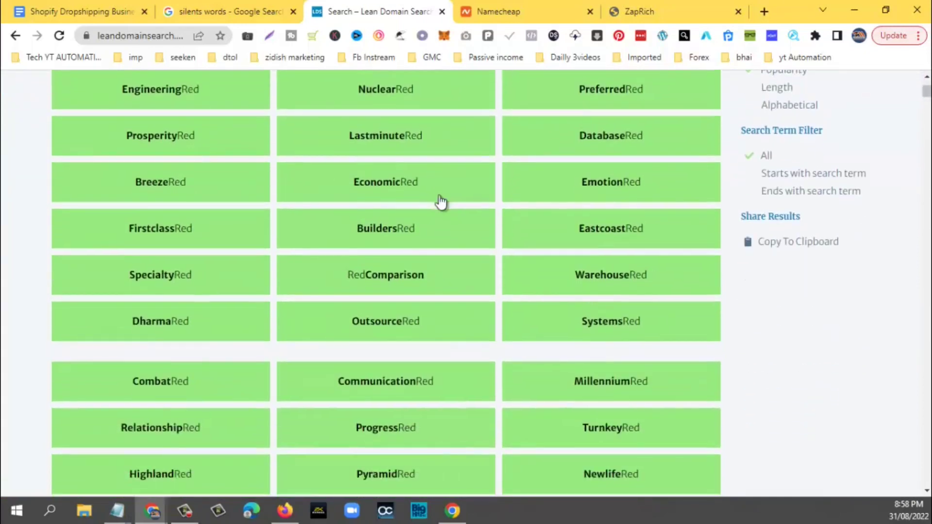
scroll(440, 202, down, 2)
scroll(441, 203, down, 3)
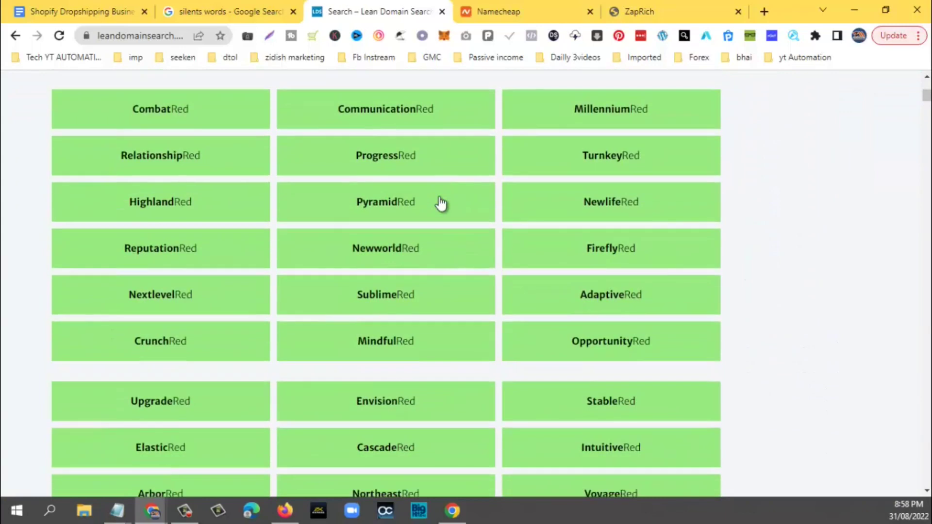
scroll(440, 203, down, 3)
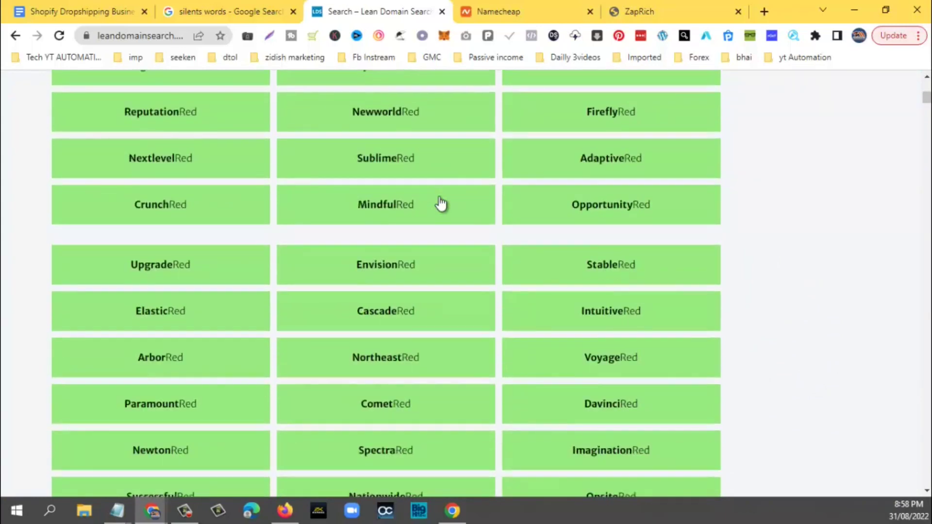
scroll(440, 204, down, 3)
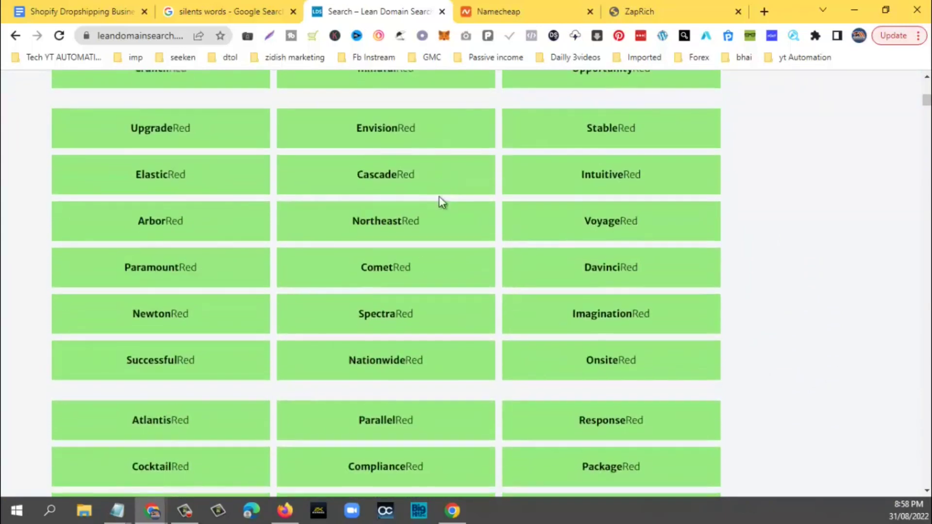
scroll(441, 203, down, 3)
scroll(441, 204, down, 3)
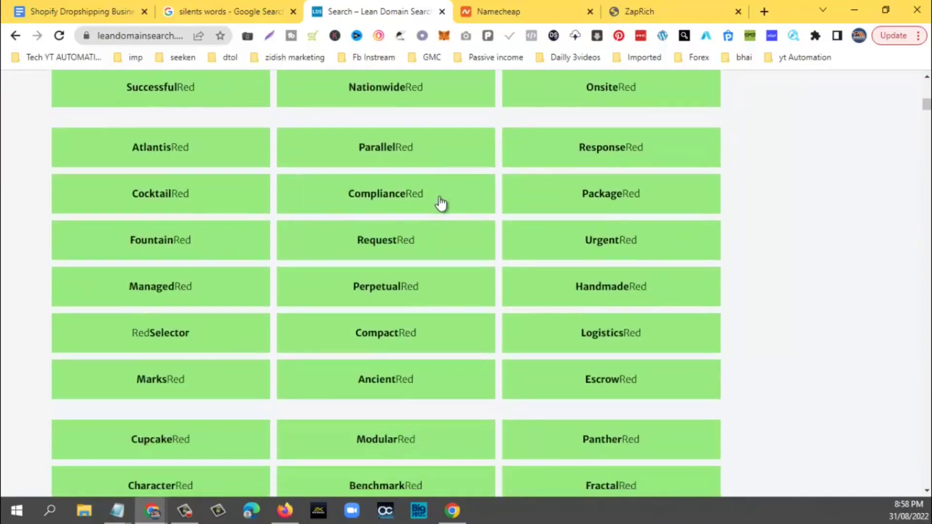
scroll(440, 202, down, 3)
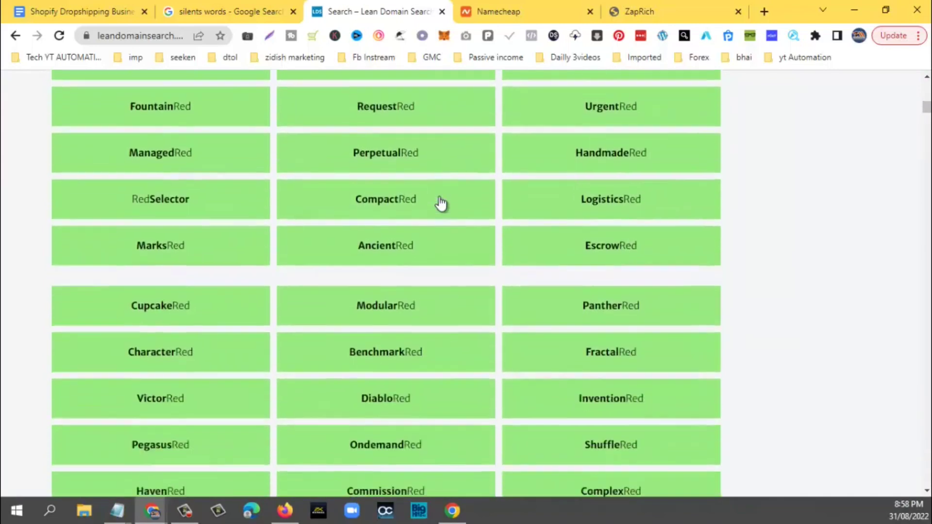
scroll(440, 203, down, 3)
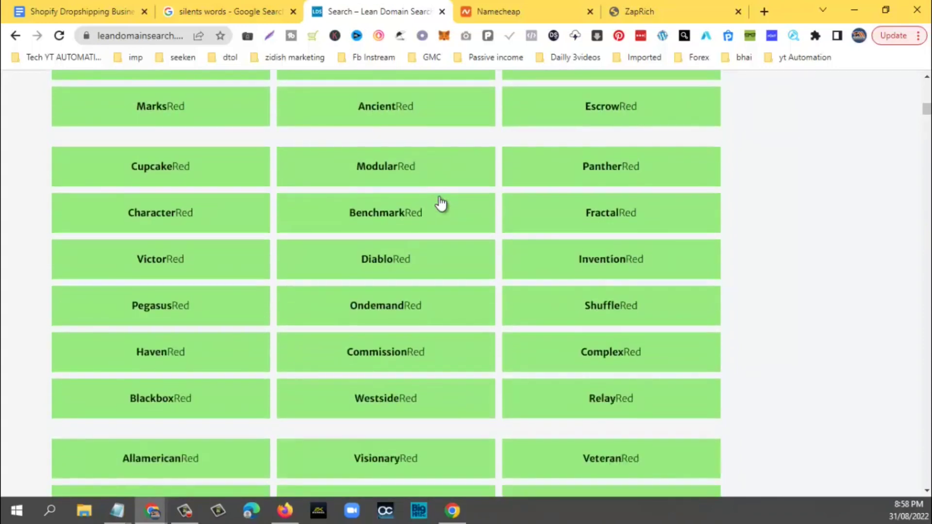
scroll(440, 204, down, 3)
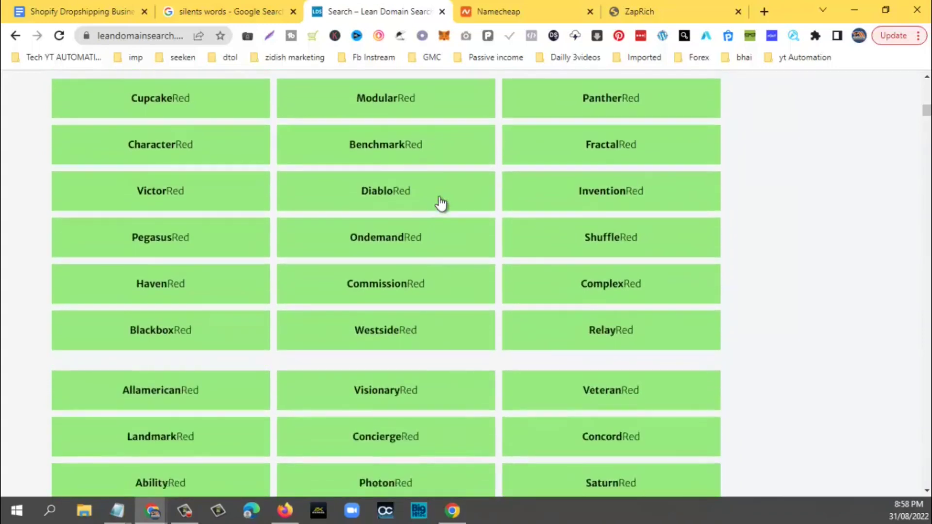
scroll(440, 204, down, 3)
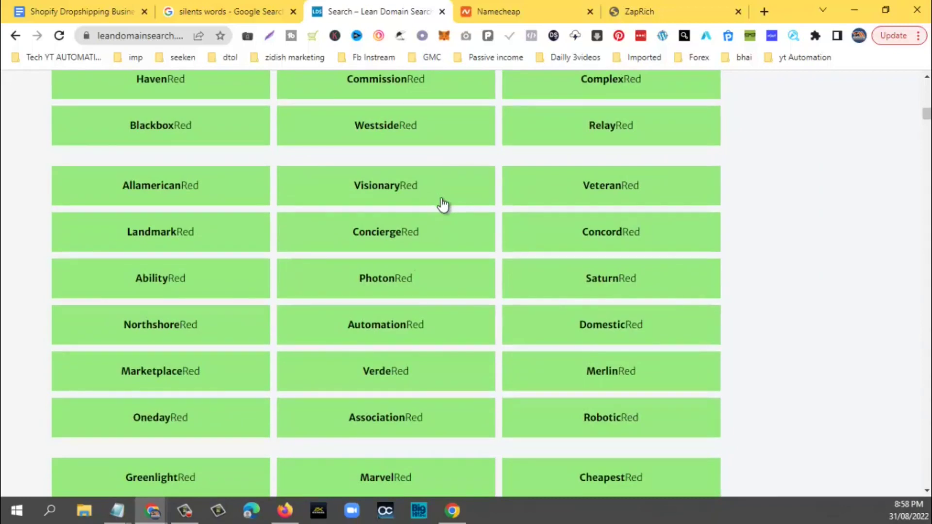
scroll(447, 205, down, 6)
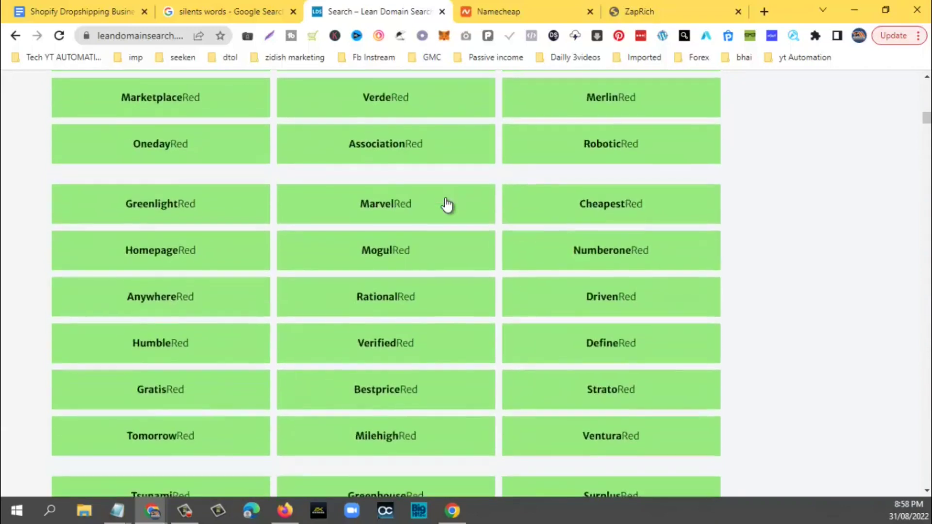
scroll(447, 204, down, 2)
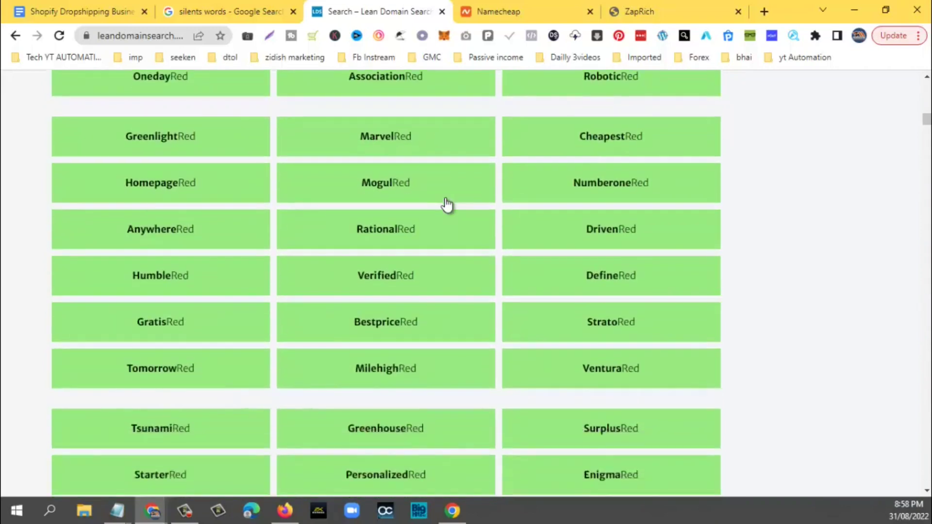
Open the registration options for HumbleRed and copy the domain name HumbleRed.com
click(174, 285)
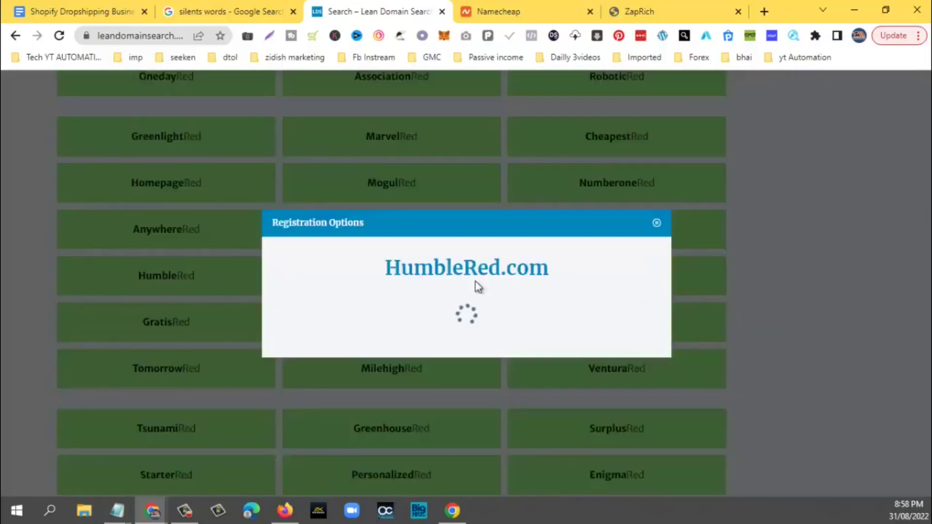
double_click(467, 199)
triple_click(469, 198)
right_click(468, 196)
click(498, 204)
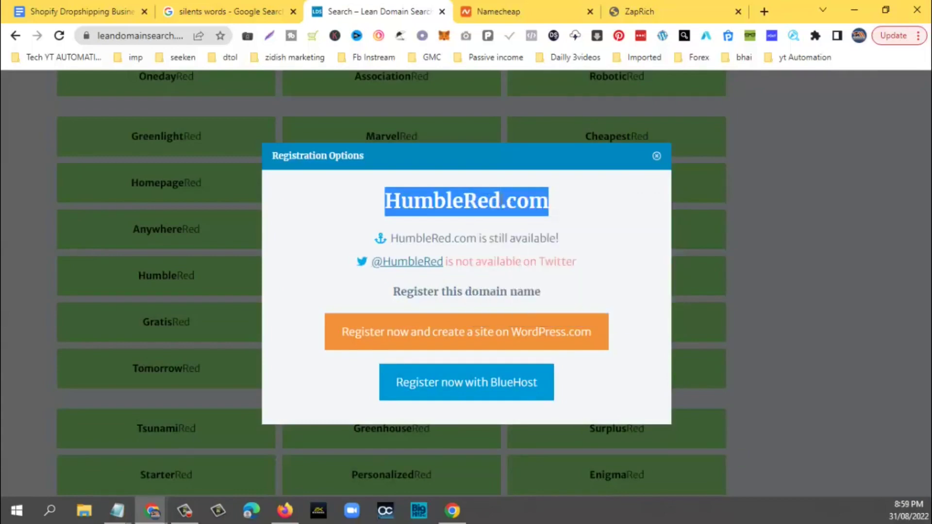
click(605, 3)
click(499, 11)
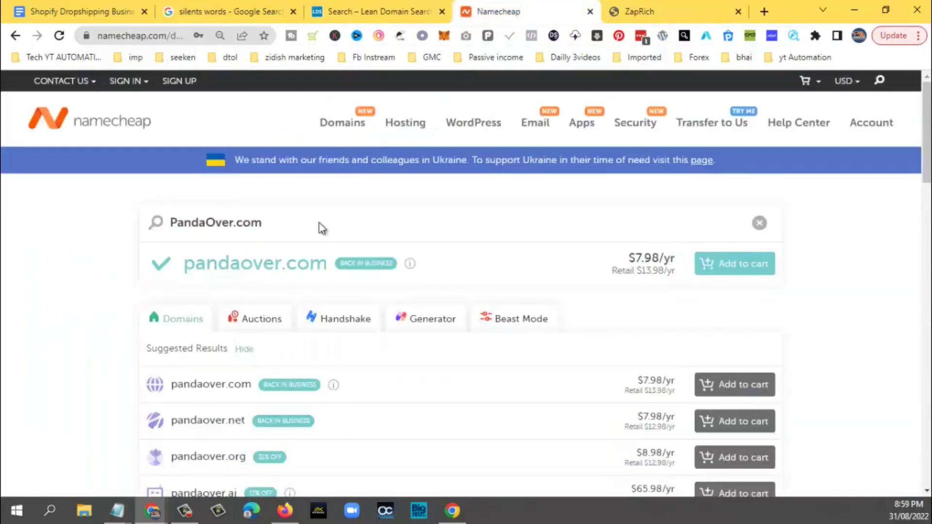
triple_click(285, 231)
click(284, 231)
triple_click(248, 223)
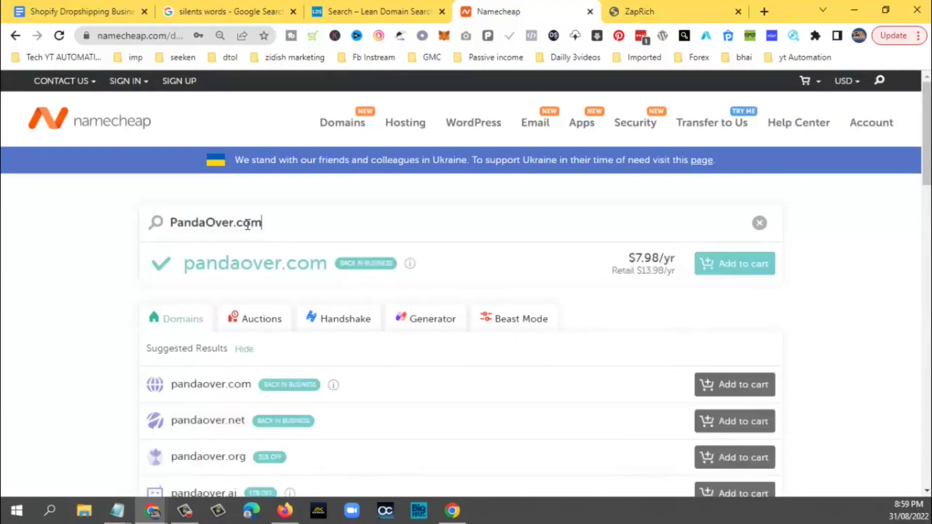
Copy HumbleRed.com from its Lean Domain Search registration options and search for it in Namecheap in place of PandaOver.com
click(422, 11)
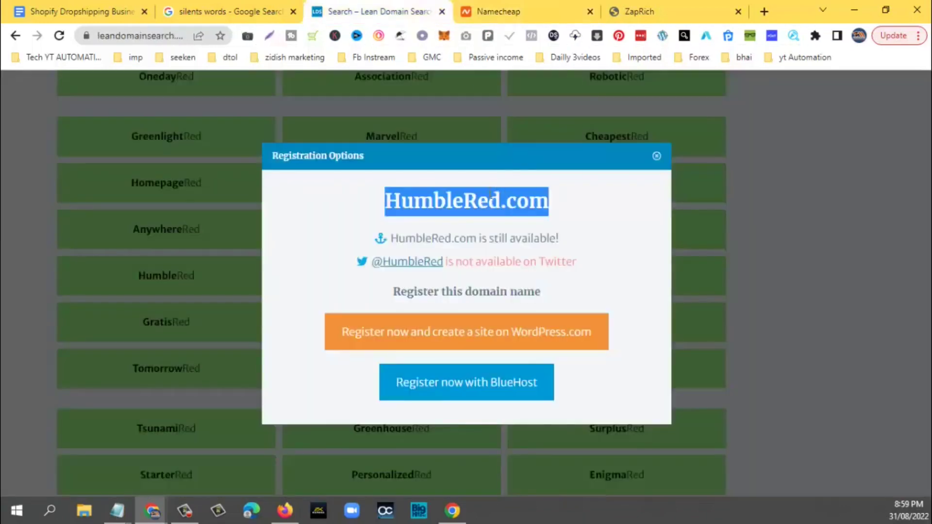
right_click(486, 195)
click(505, 205)
click(527, 20)
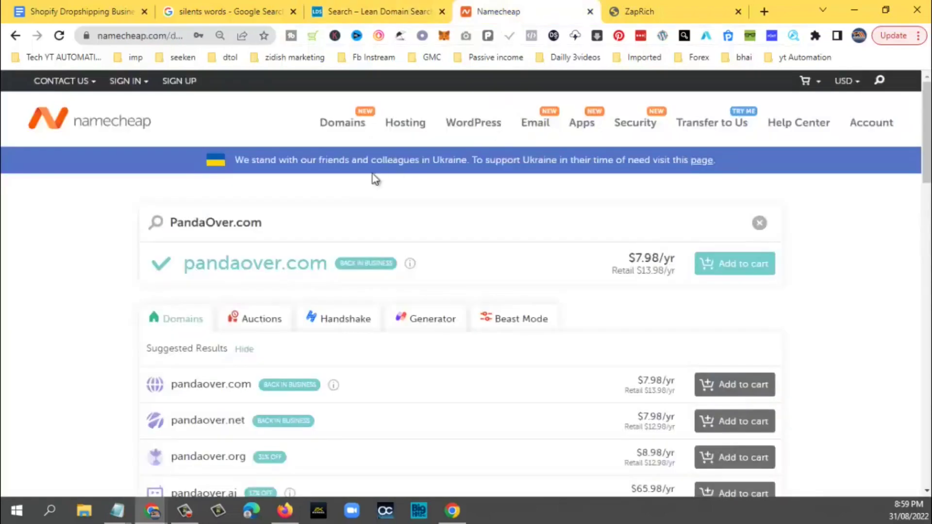
triple_click(277, 215)
key(ctrl+v)
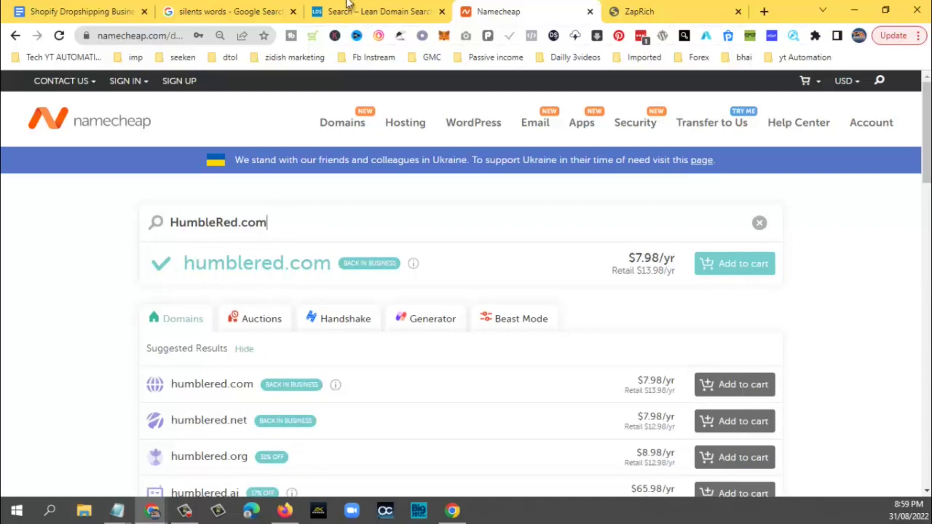
Switch to the Notepad word list, maximize it and review the words entered under sport, actor, book and color
click(378, 12)
mouse_move(123, 510)
click(197, 468)
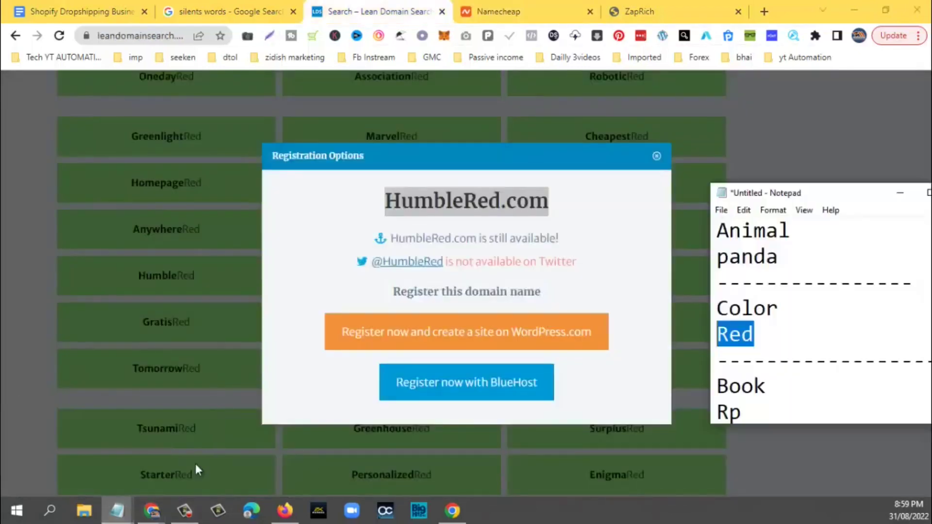
double_click(842, 197)
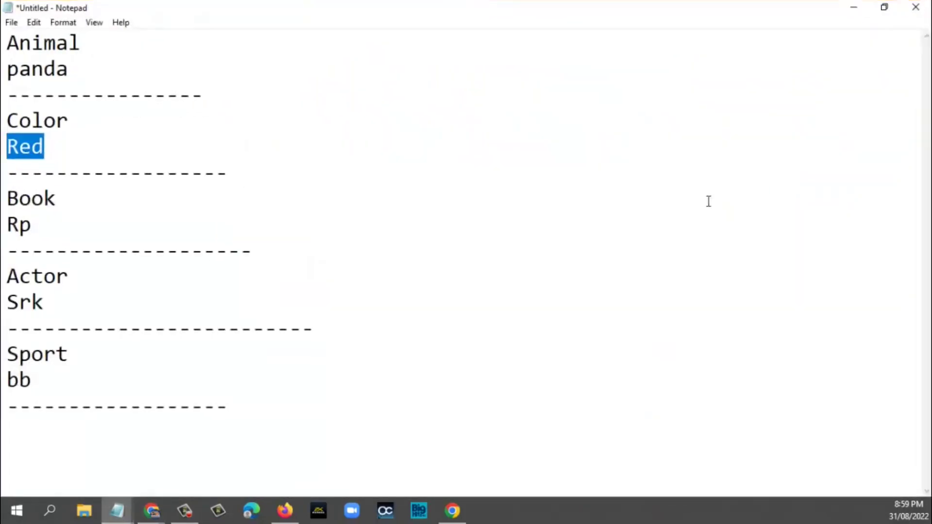
click(642, 204)
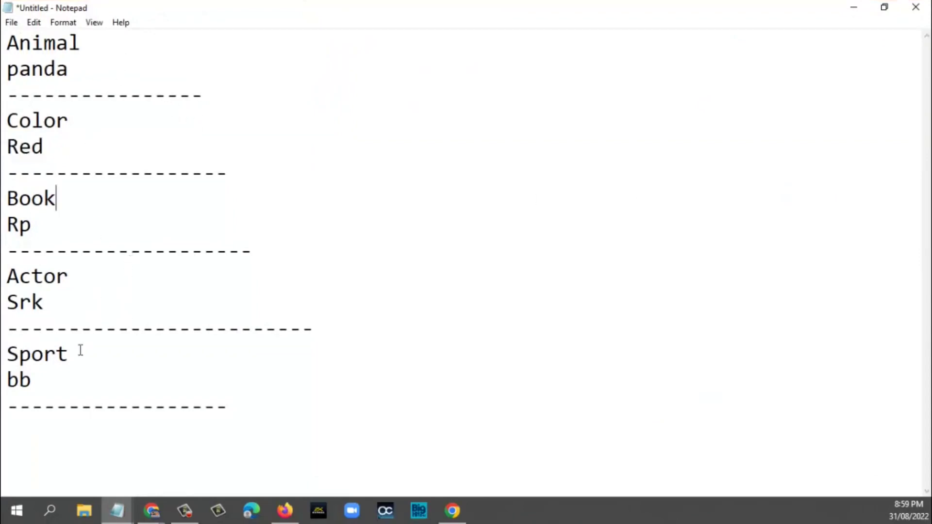
double_click(24, 381)
drag(51, 310, 4, 296)
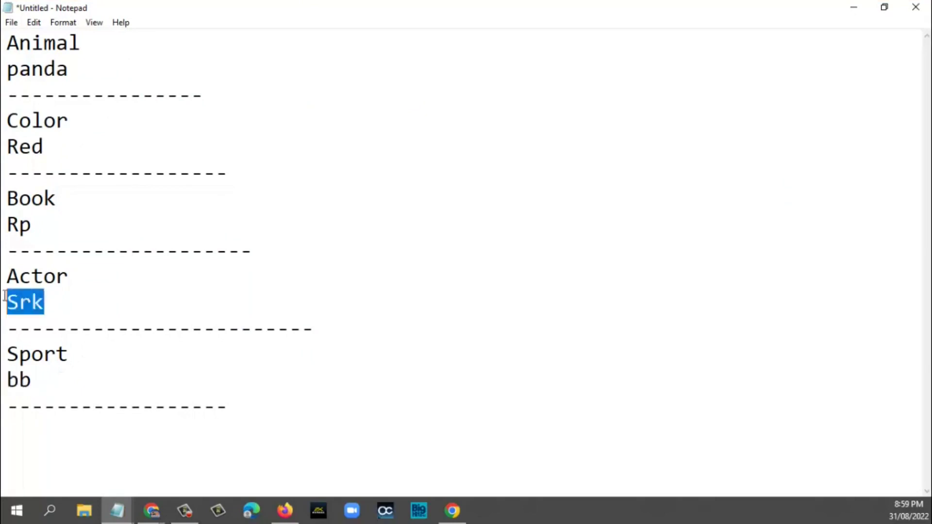
drag(57, 234, 6, 222)
drag(15, 150, 10, 151)
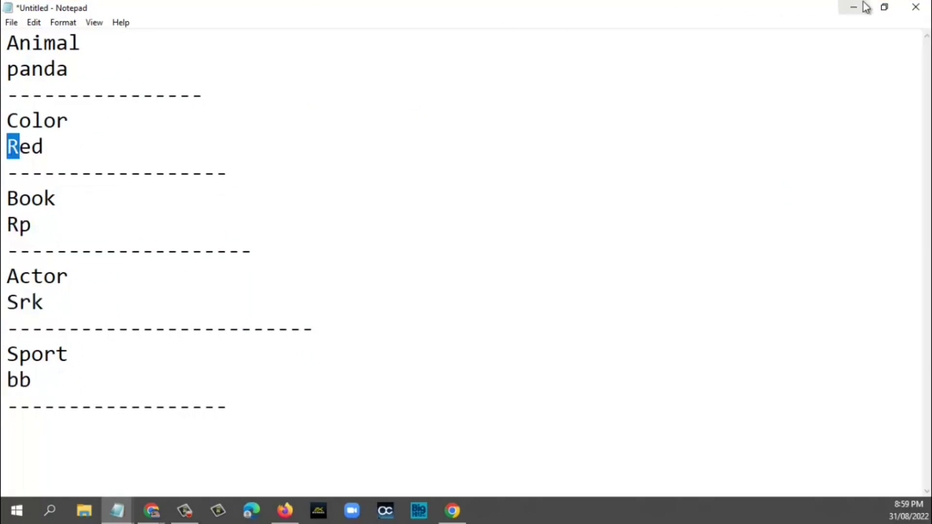
Restore the Notepad window's size, close the HumbleRed.com registration options and return to the start of the Lean Domain Search results
click(884, 7)
click(656, 157)
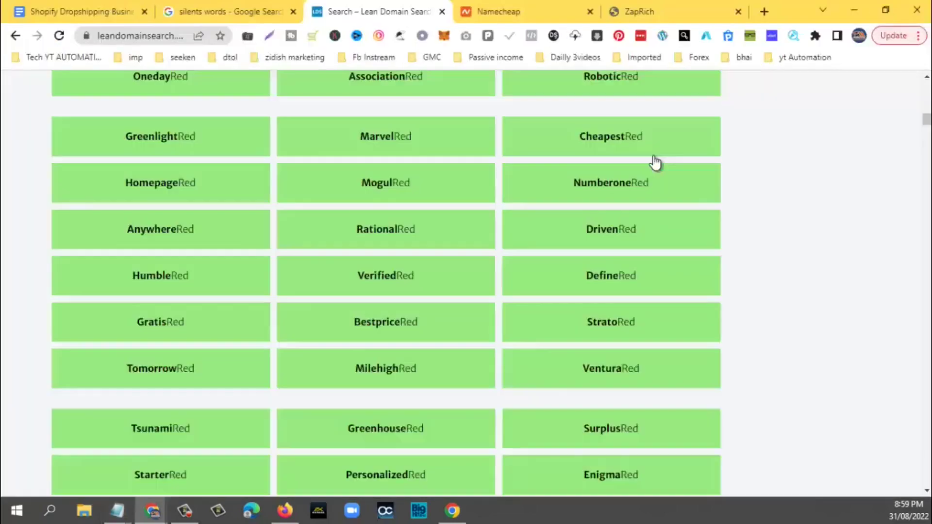
scroll(655, 163, up, 10)
scroll(655, 161, up, 10)
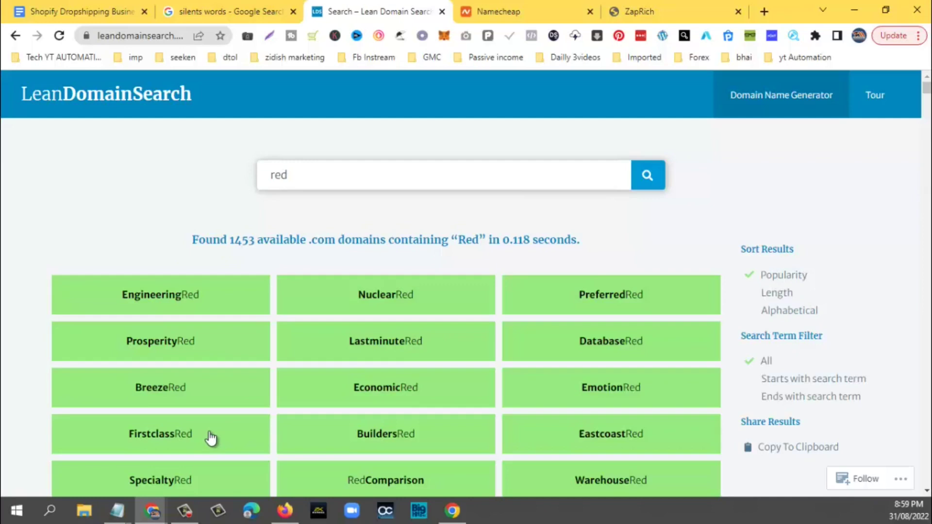
Bring up the Notepad word list, move it over the center of the domain results and widen its window
click(119, 510)
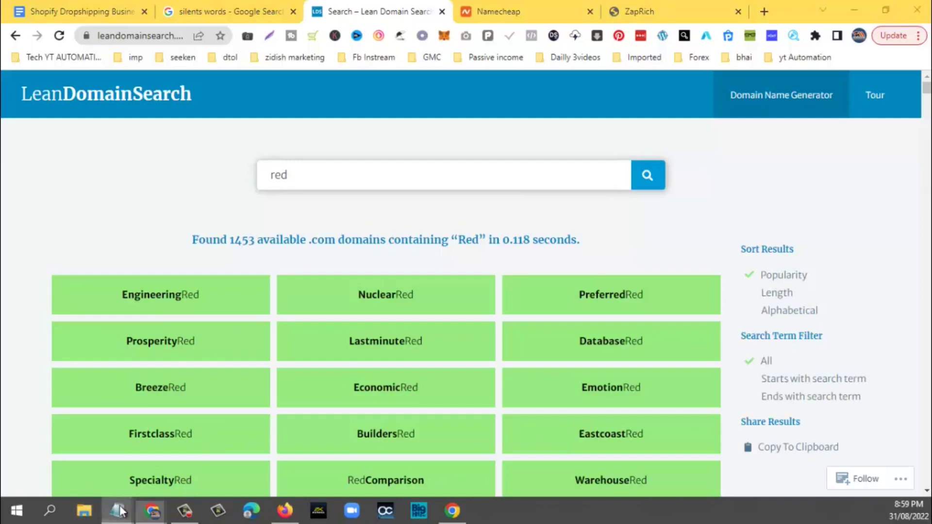
click(174, 441)
scroll(763, 290, down, 3)
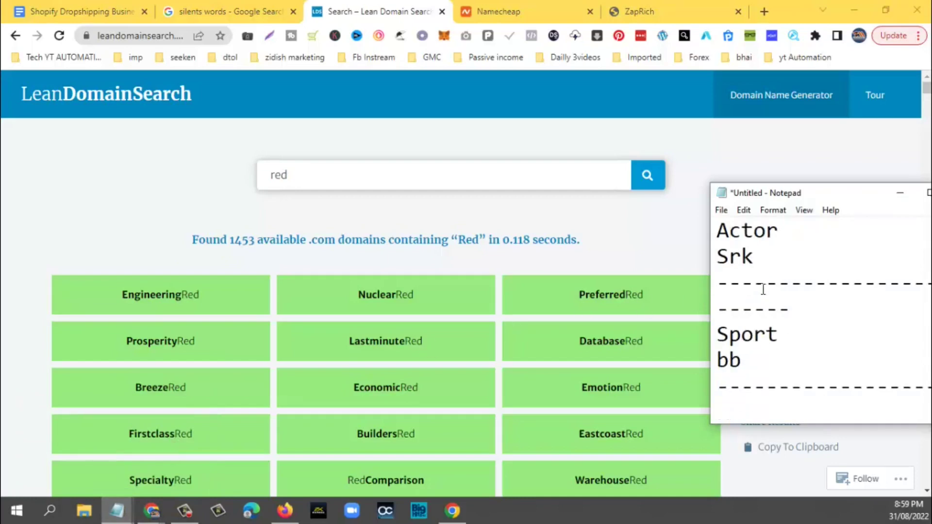
drag(761, 190, 482, 117)
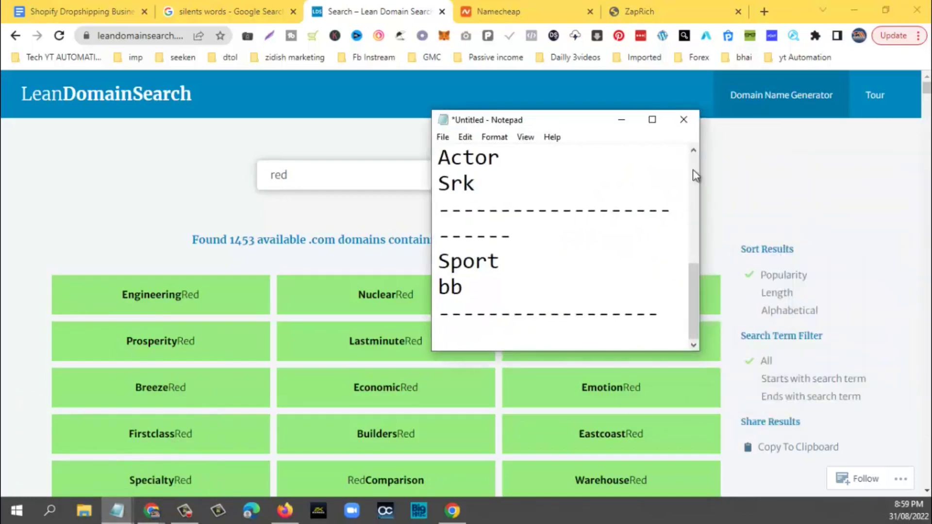
drag(699, 173, 931, 170)
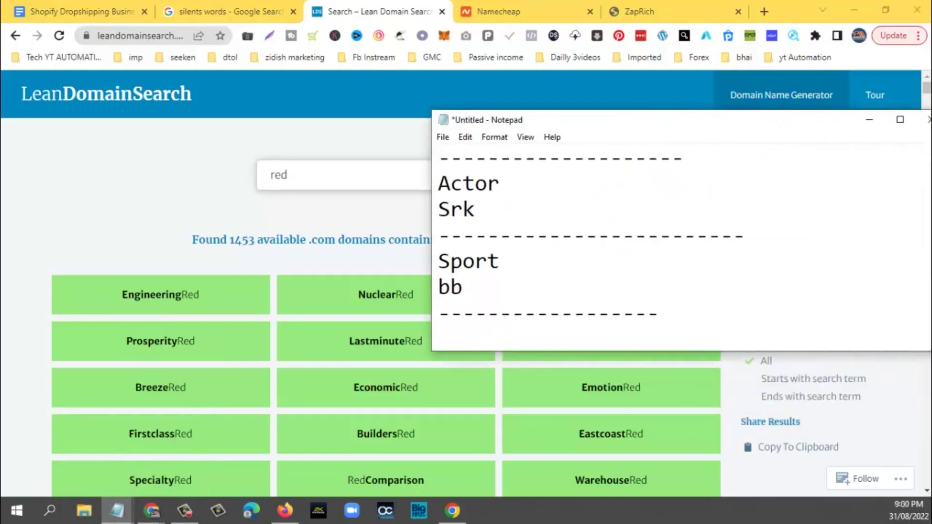
Add a "tip" line below the final divider of the word list, after a blank line, and start a new line
click(586, 338)
click(693, 315)
key(Return)
key(Return)
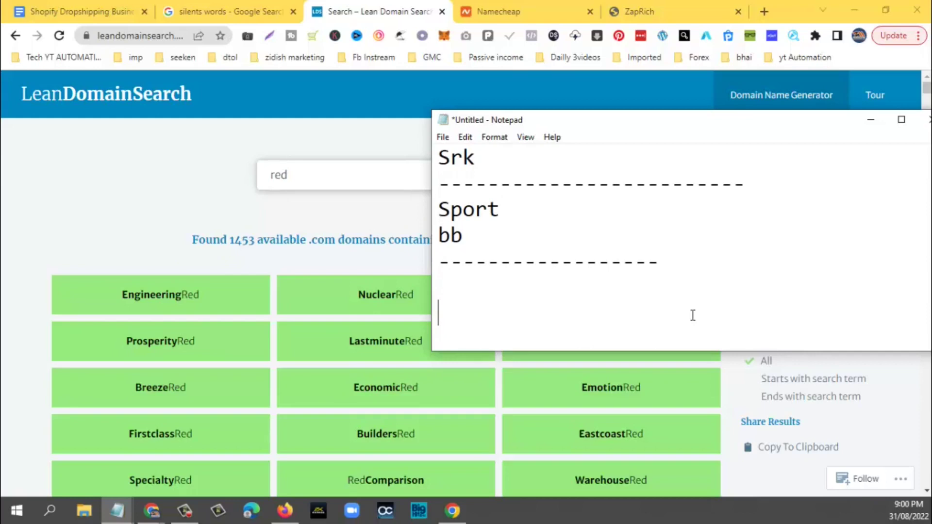
text(tip)
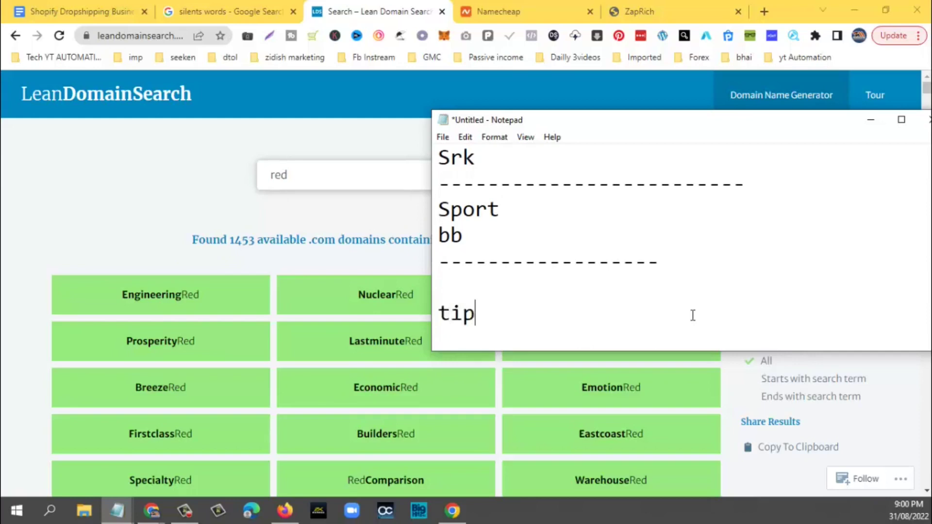
key(Return)
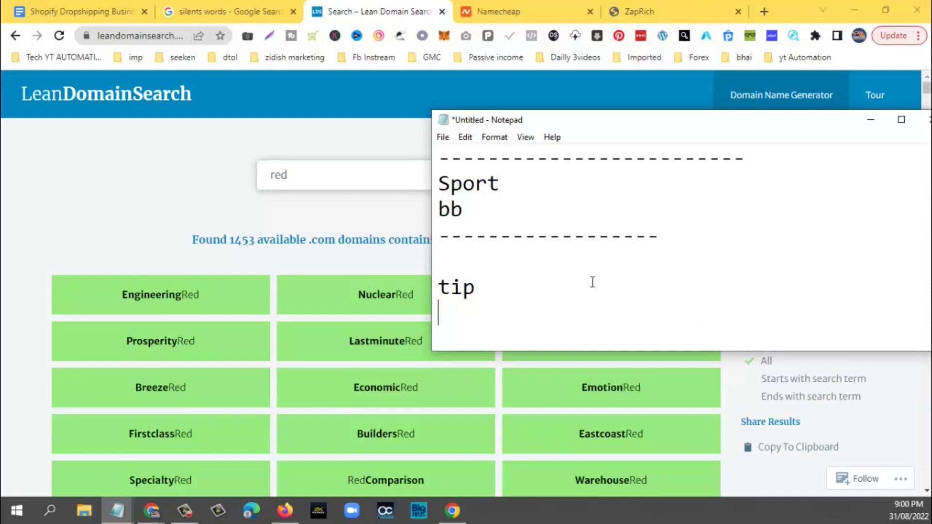
text(zid)
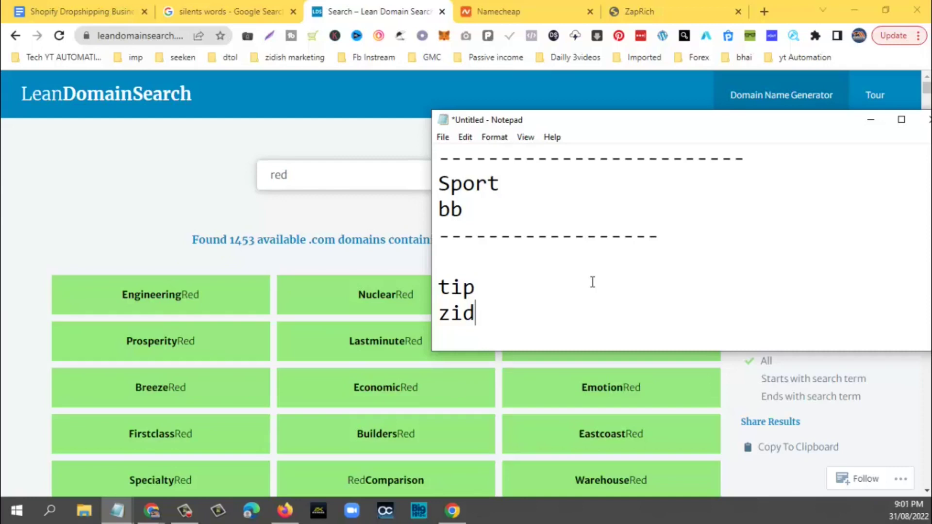
key(BackSpace)
key(BackSpace)
key(BackSpace)
Add "hopo" and "zid" on separate lines below "tip", start a new line, and maximize the Notepad window
text(ho)
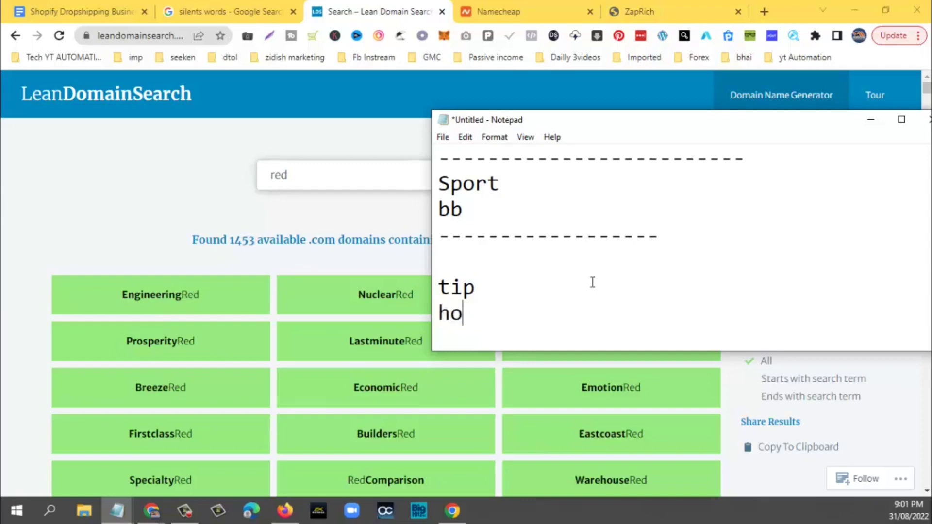
text(po)
scroll(573, 223, up, 3)
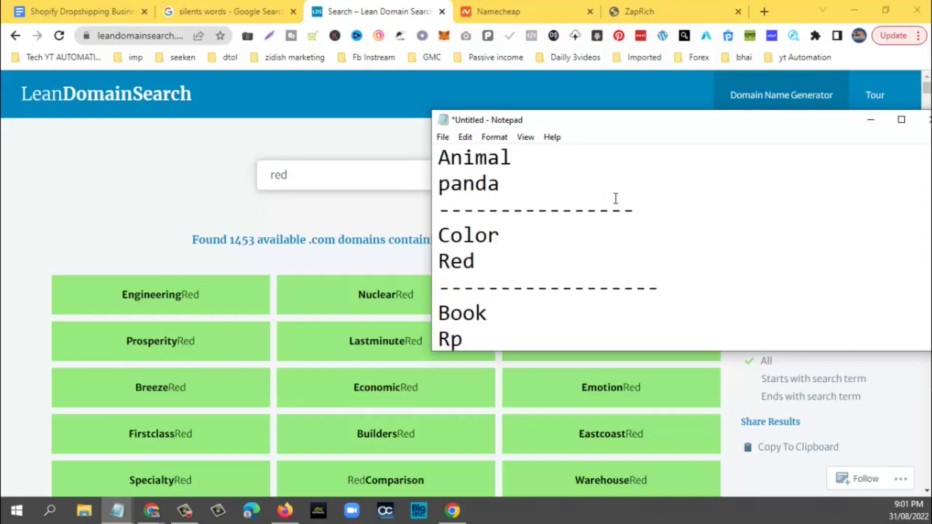
click(900, 120)
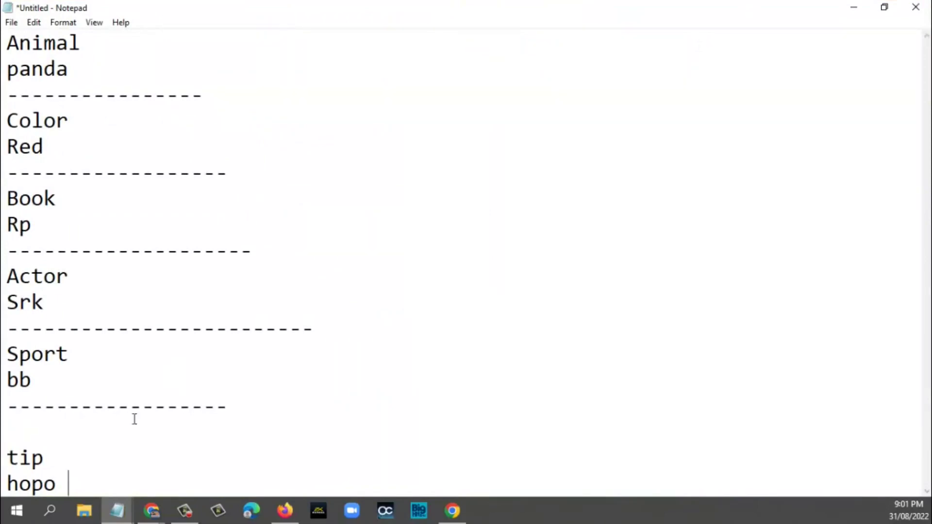
key(Return)
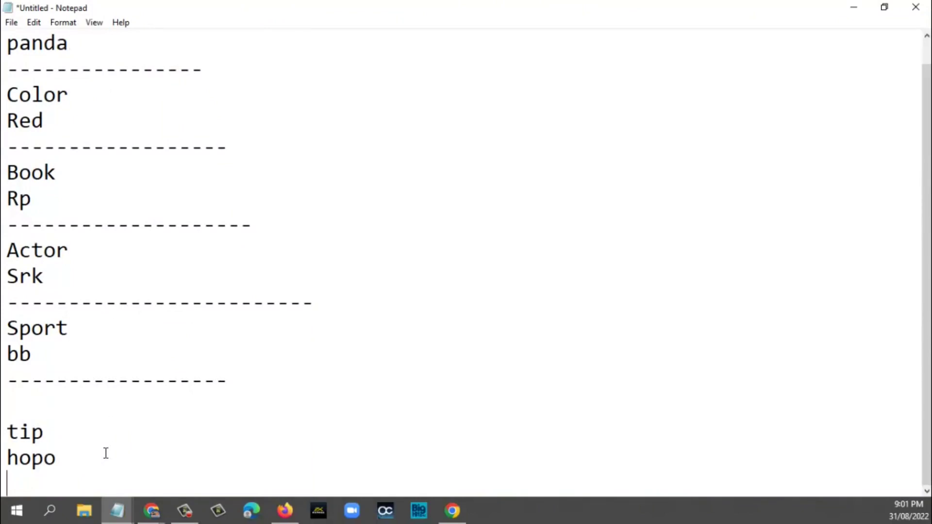
text(zid)
key(Return)
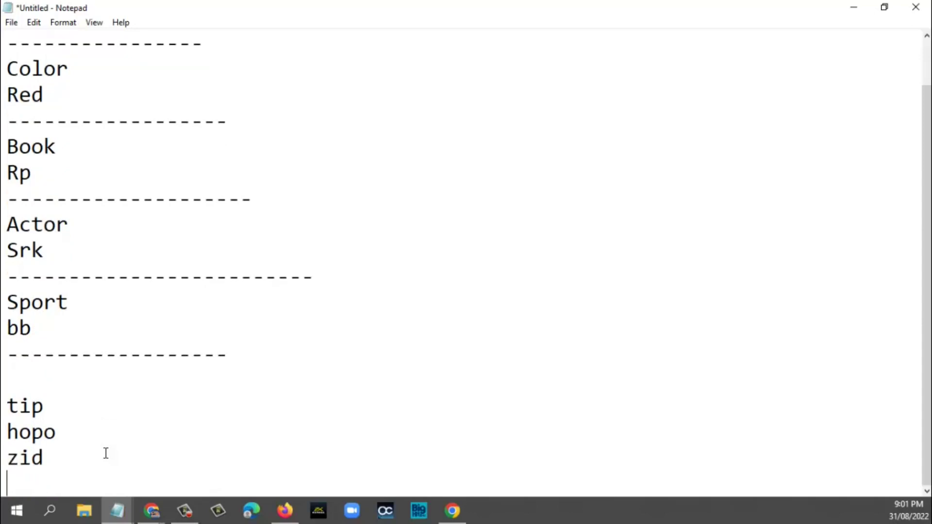
Copy the word "tip" from the Notepad list, minimize Notepad and search Lean Domain Search for it instead of "red"
drag(56, 405, 3, 404)
key(ctrl+c)
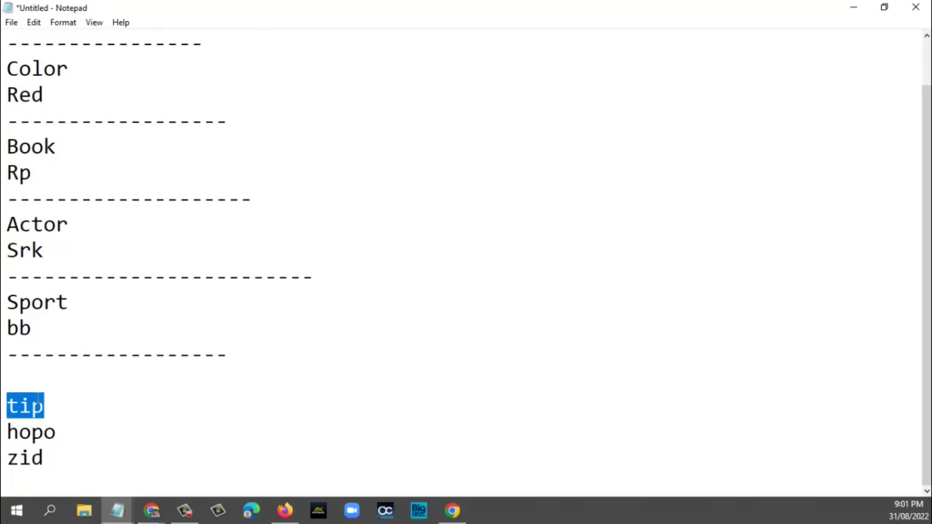
click(853, 7)
double_click(317, 170)
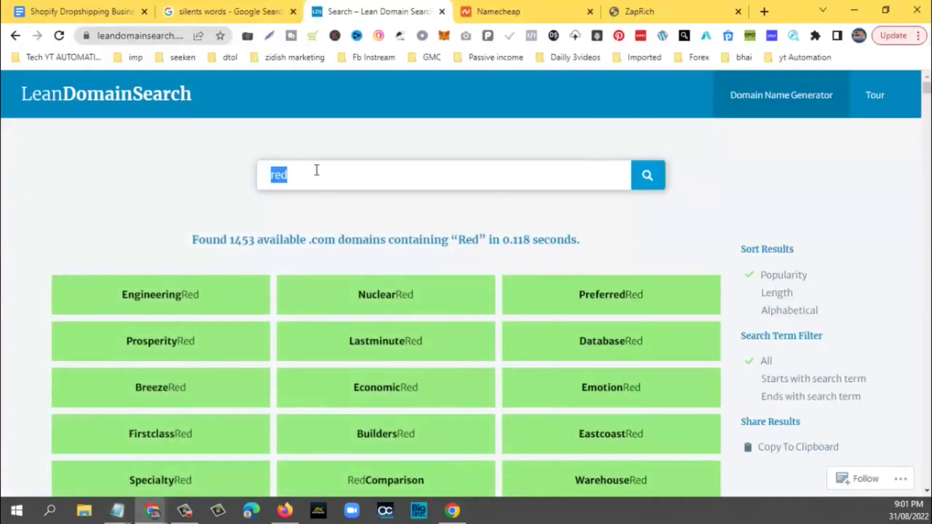
key(ctrl+v)
key(Return)
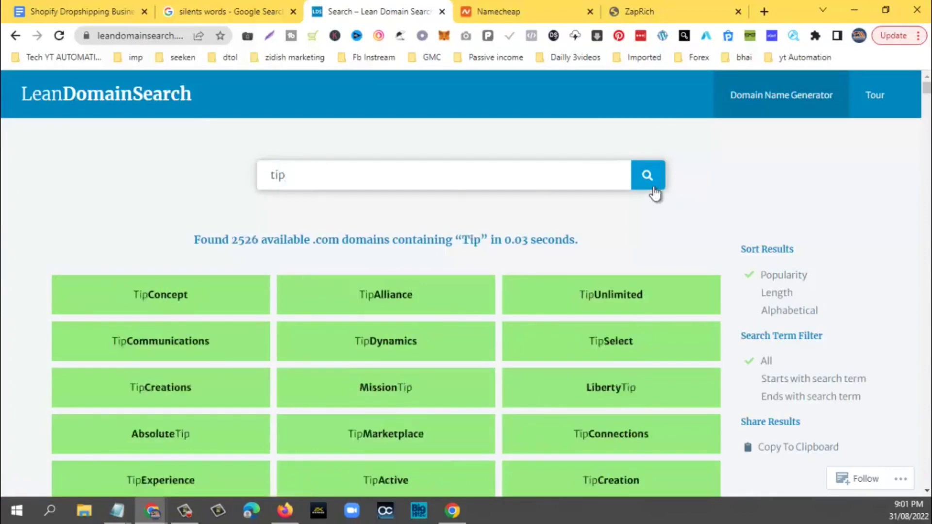
click(654, 188)
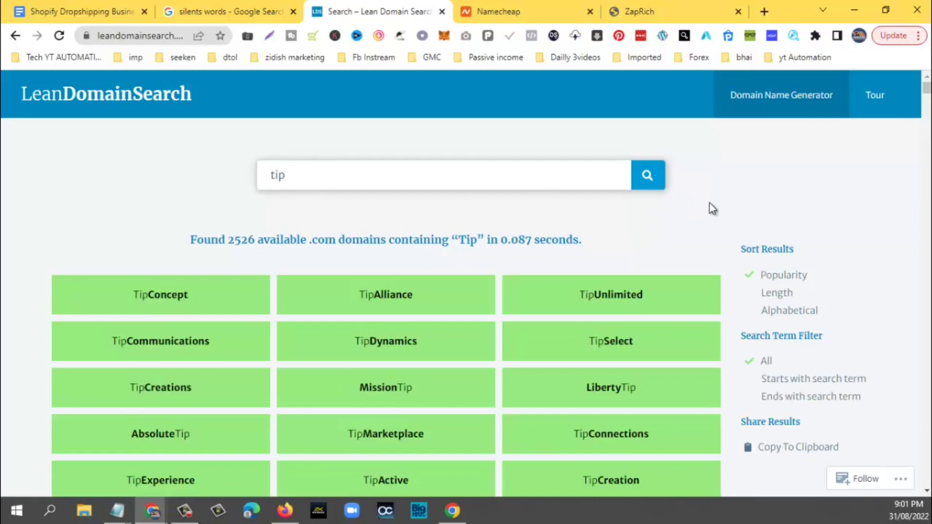
Open the registration options for TipActive in the results and copy the full domain name TipActive.com
scroll(711, 202, down, 3)
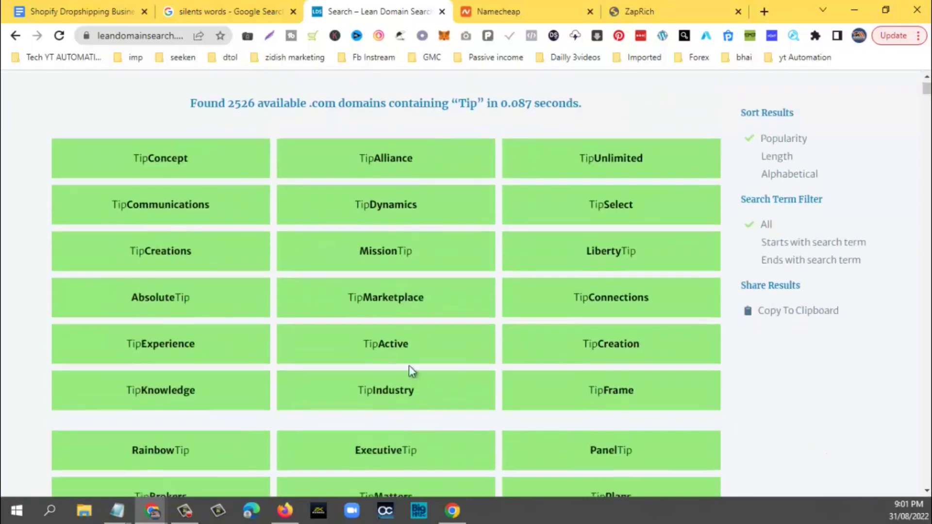
click(388, 343)
drag(395, 268, 539, 267)
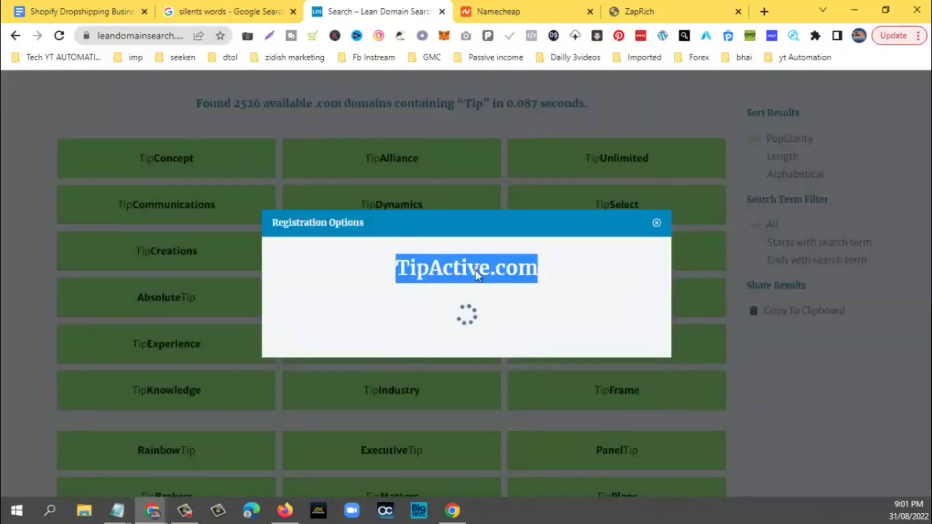
double_click(465, 203)
right_click(466, 203)
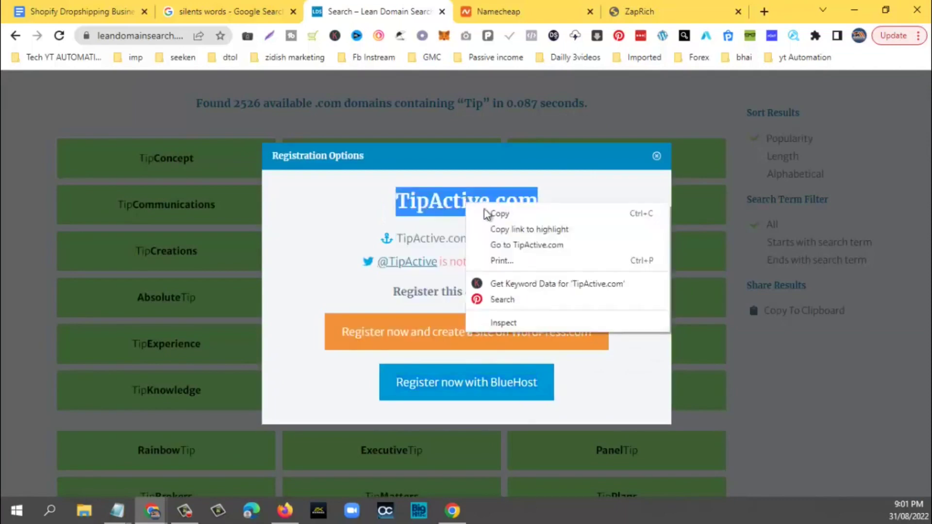
click(490, 209)
Switch to Namecheap and check the copied TipActive.com domain in place of HumbleRed.com
click(500, 11)
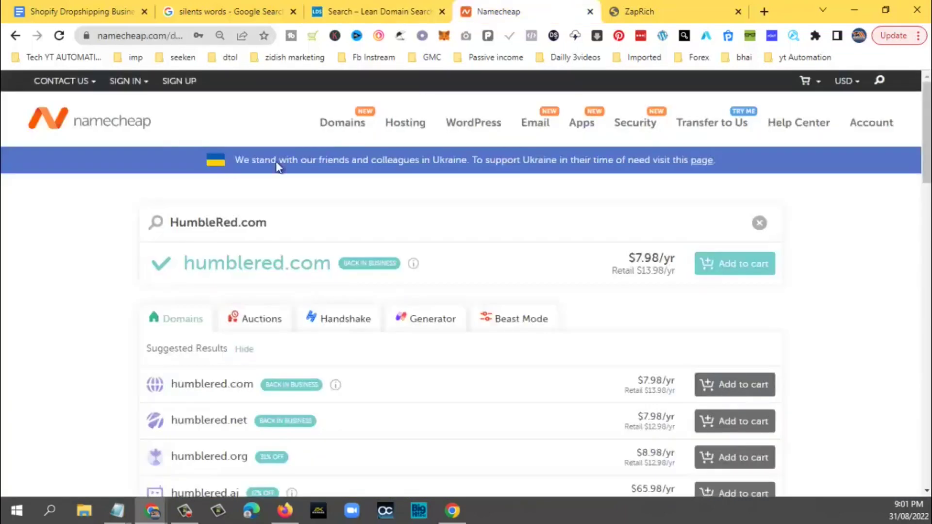
double_click(221, 223)
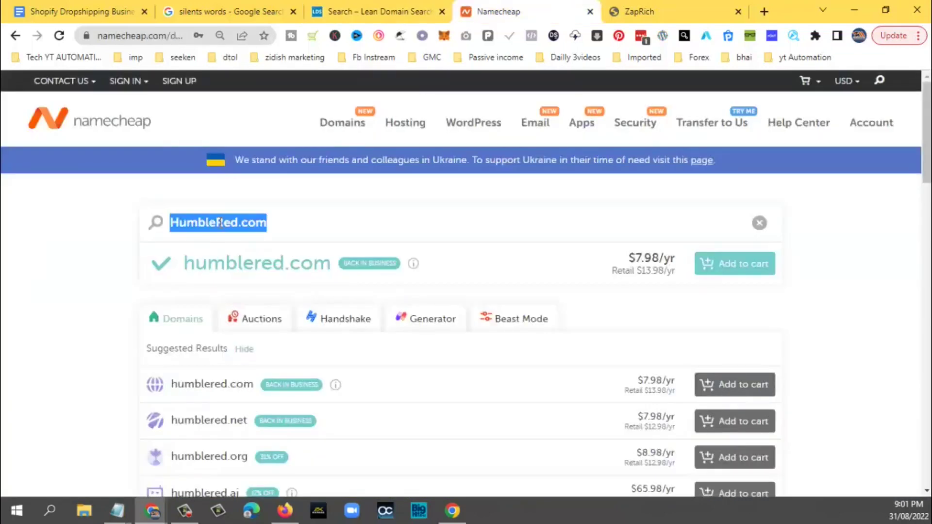
key(ctrl+v)
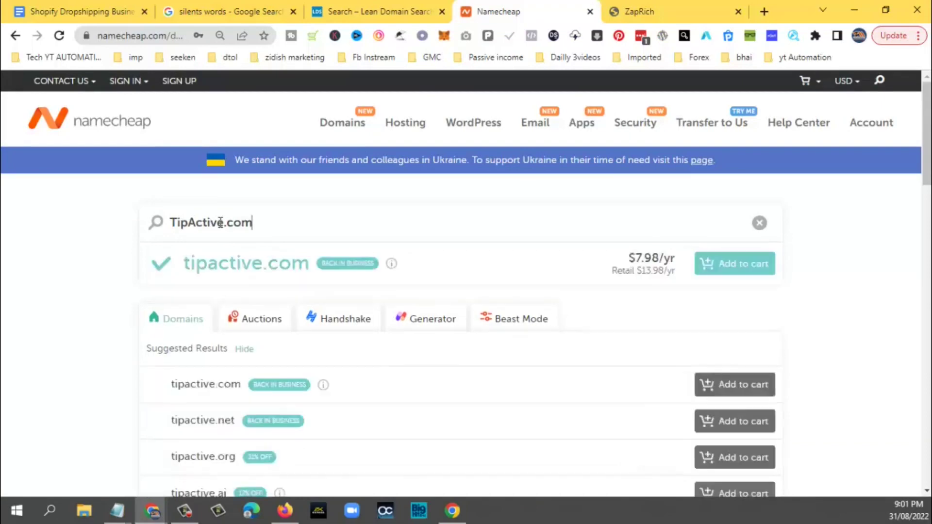
Back in Lean Domain Search, close the TipActive.com options, open those for TipFrame and copy the name TipFrame.com
click(380, 11)
click(656, 155)
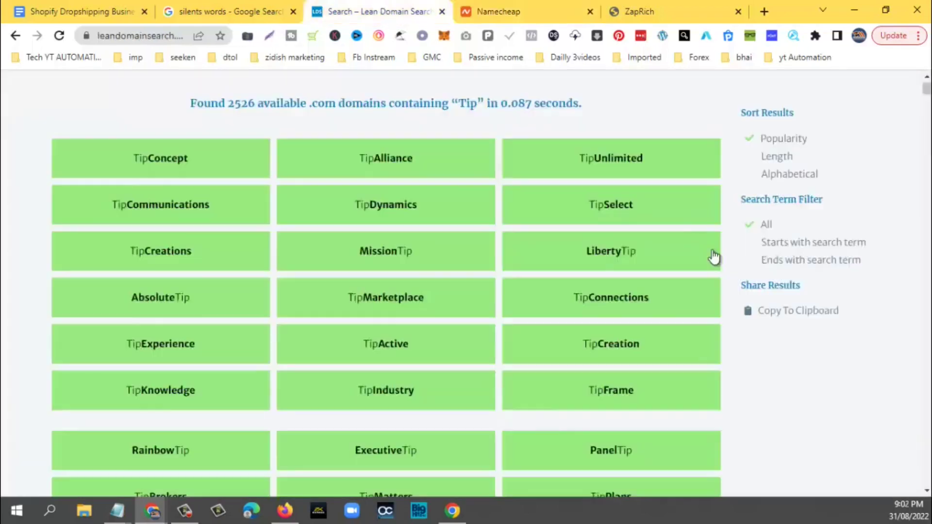
scroll(713, 262, down, 4)
click(592, 186)
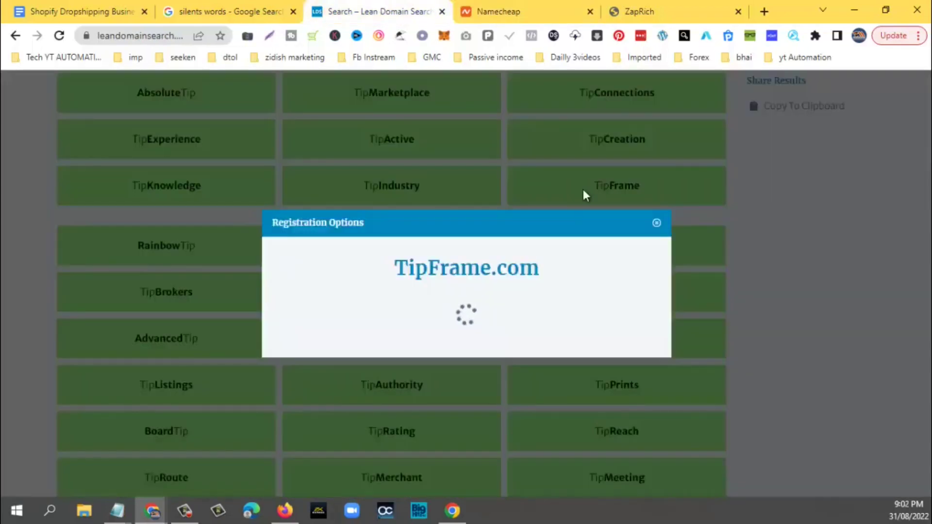
triple_click(462, 211)
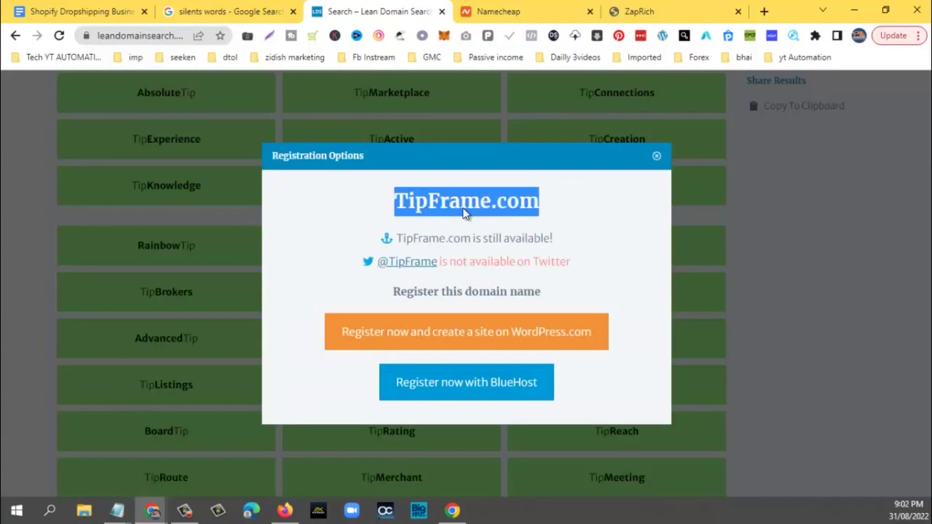
right_click(463, 212)
click(515, 225)
Switch to Namecheap and run a domain search for the copied name TipFrame.com
click(534, 11)
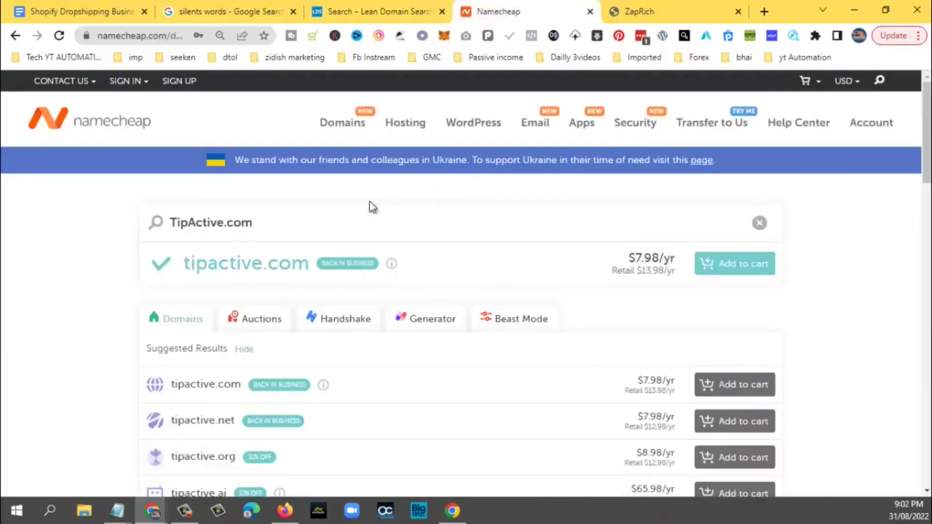
triple_click(238, 225)
key(ctrl+v)
triple_click(218, 228)
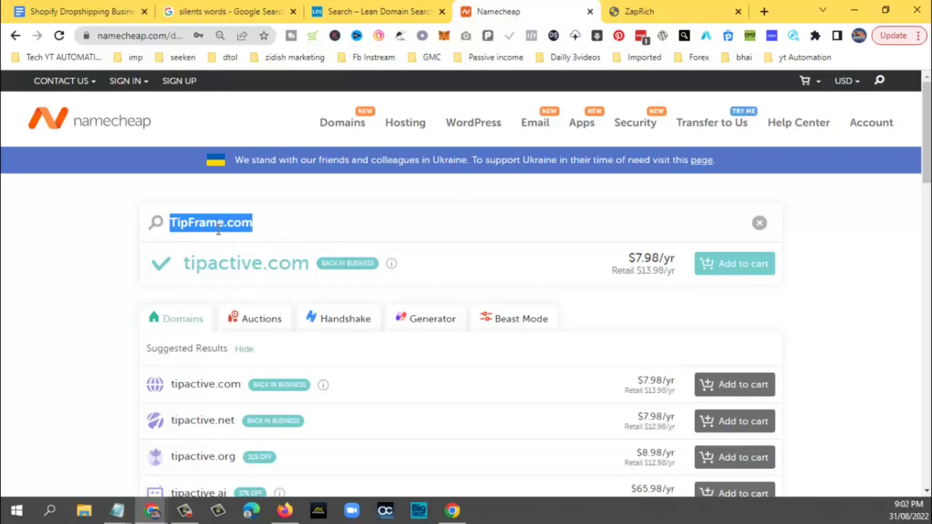
key(Return)
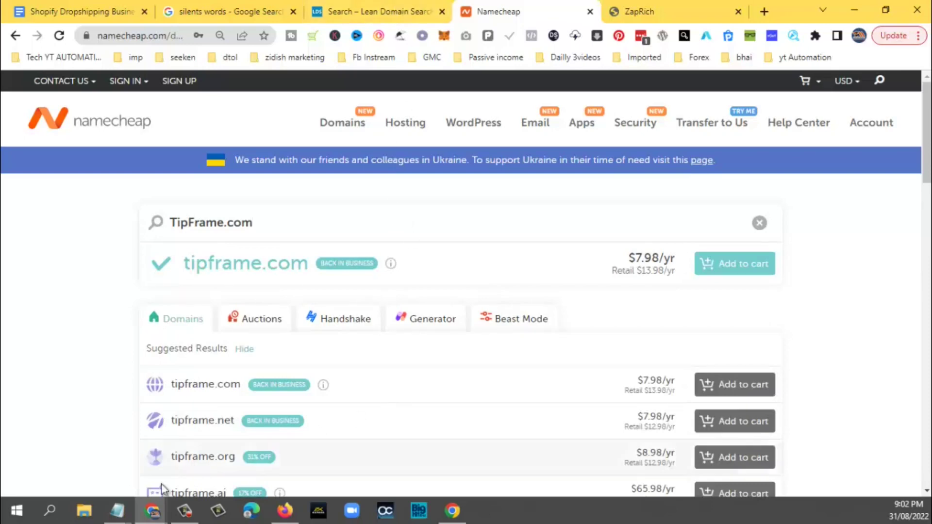
Bring up the Notepad word list, highlight "hopo" and "zid" in turn, and minimize it again
mouse_move(117, 510)
click(177, 468)
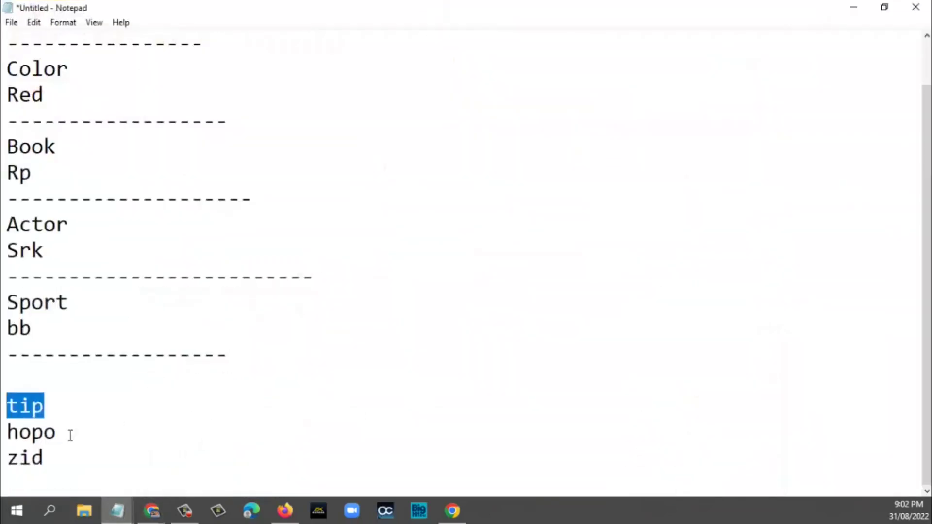
double_click(32, 433)
drag(54, 462, 6, 461)
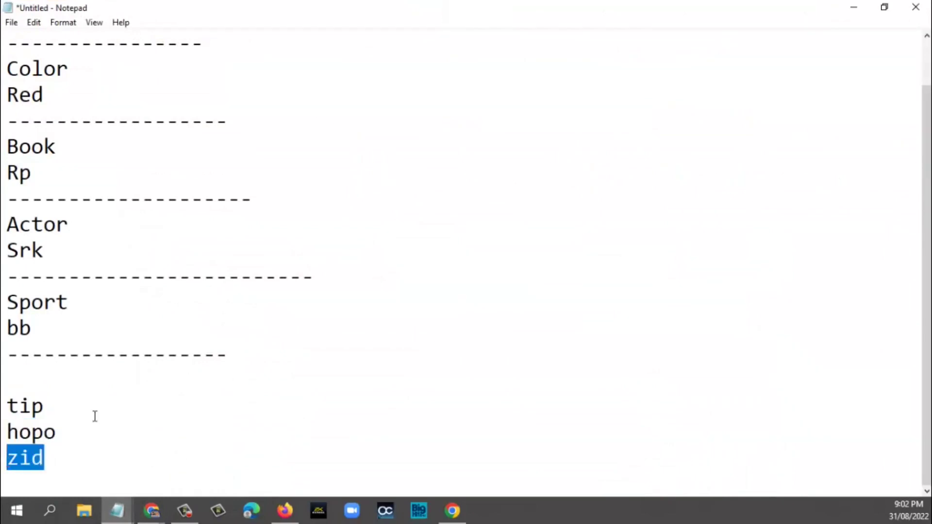
click(855, 7)
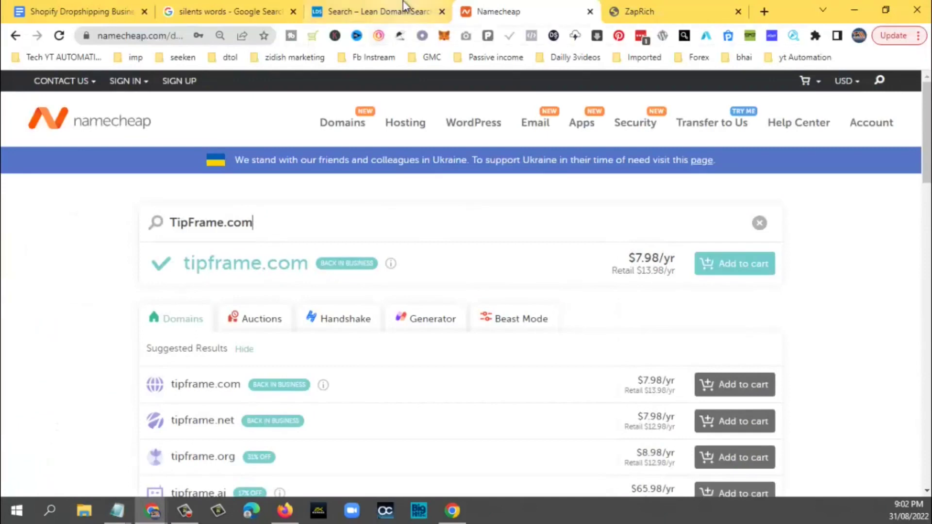
Return to Lean Domain Search, close the TipFrame.com registration options and search for domains containing "zid"
click(383, 11)
click(656, 156)
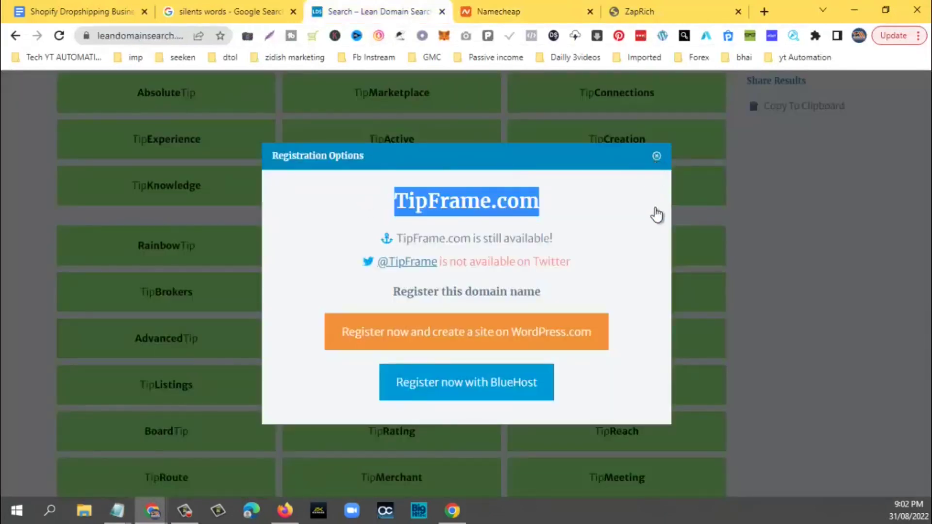
scroll(582, 194, up, 5)
double_click(372, 170)
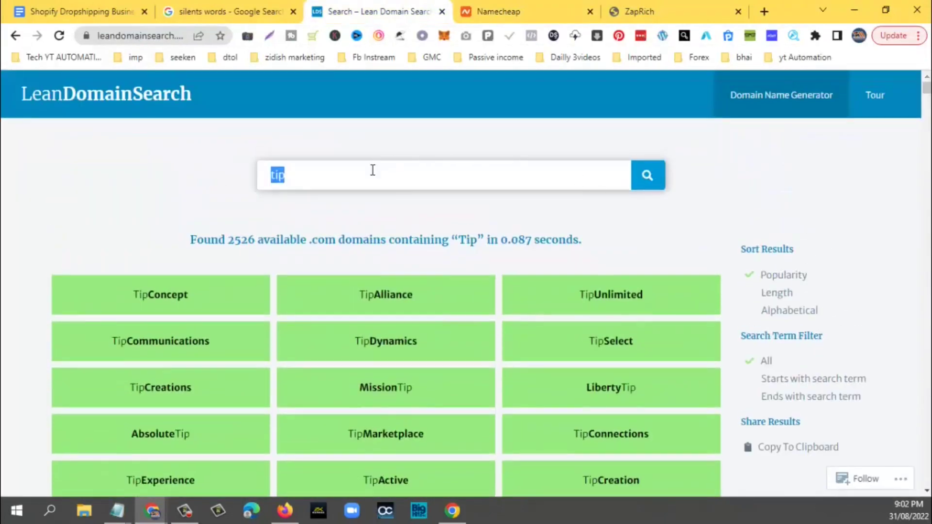
text(zid)
key(Return)
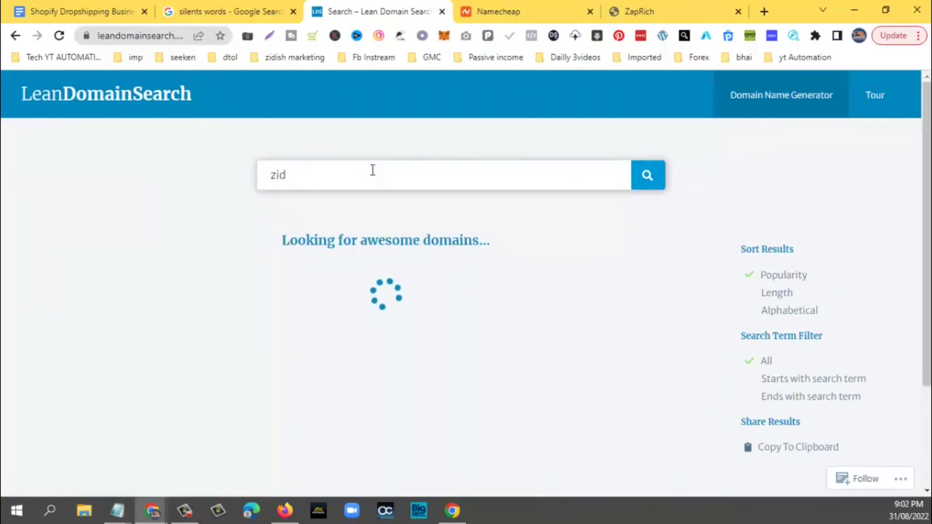
Open the registration options for TheZid in the results and copy the domain name TheZid.com
mouse_move(152, 514)
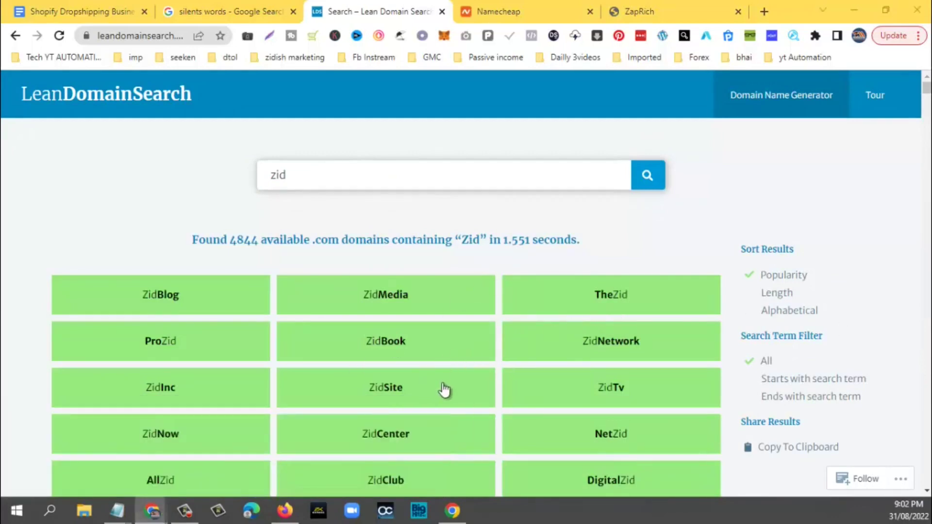
scroll(540, 324, down, 1)
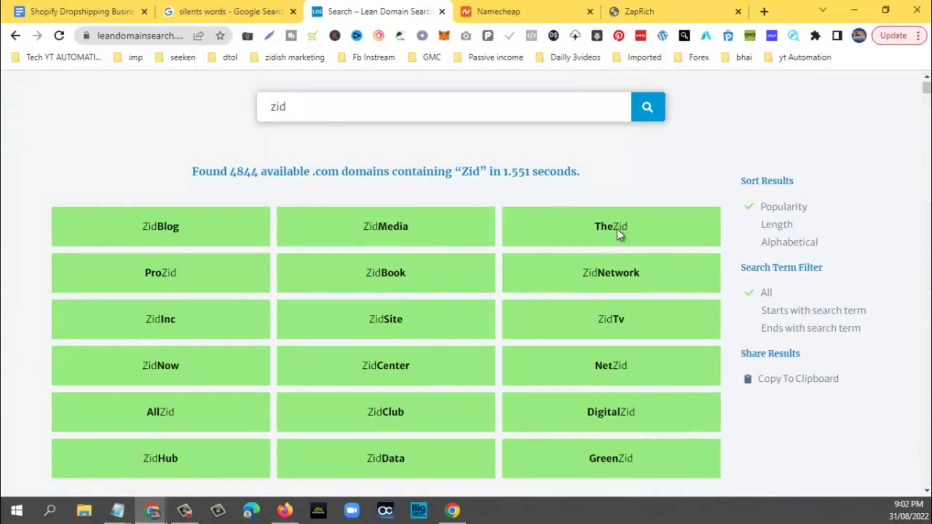
click(618, 234)
double_click(452, 290)
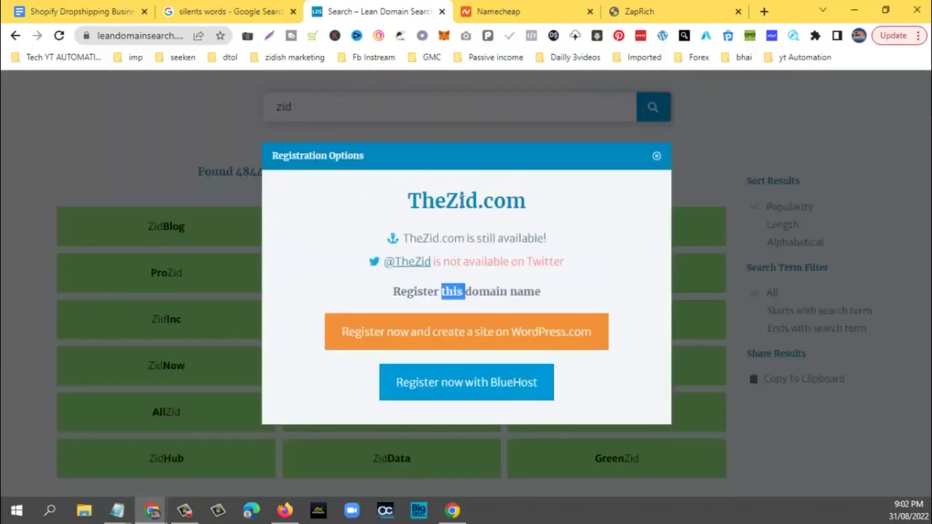
double_click(465, 199)
right_click(464, 194)
click(486, 198)
Switch to Namecheap, check the copied TheZid.com domain and highlight its name in the search
click(498, 11)
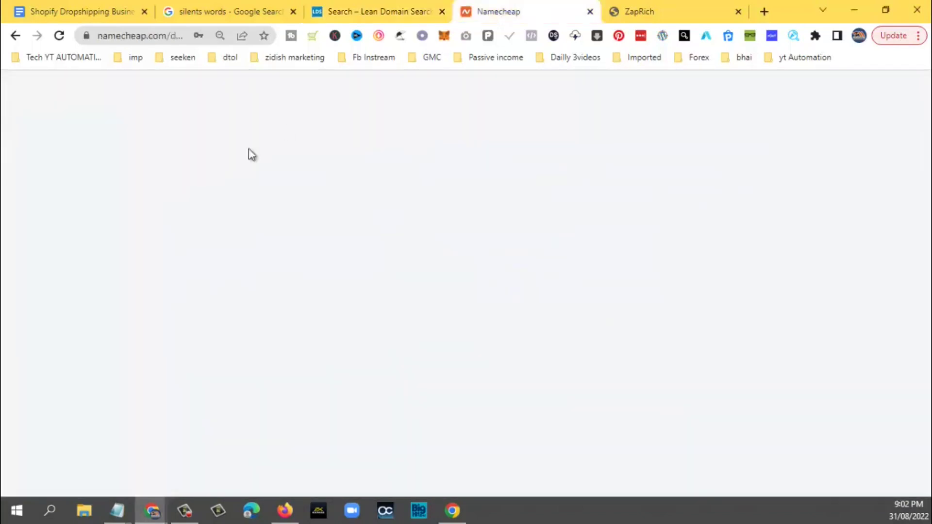
double_click(245, 222)
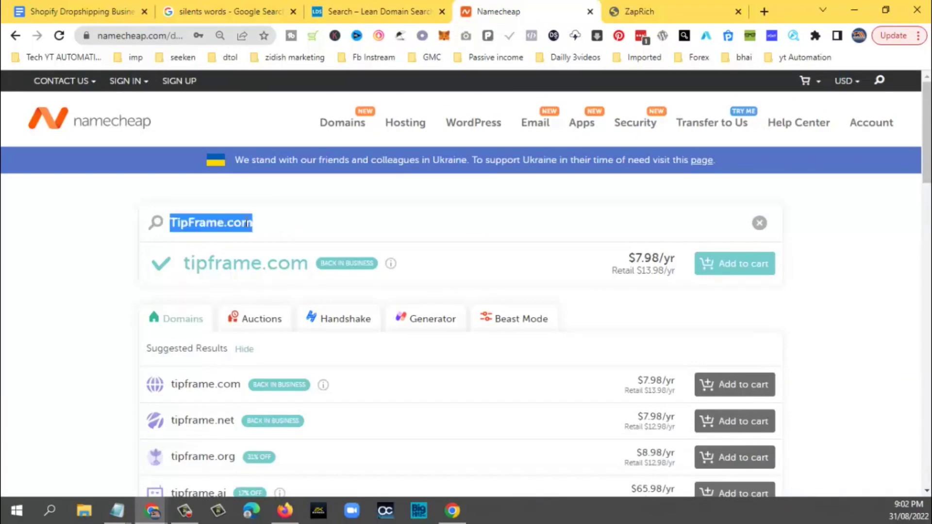
key(ctrl+v)
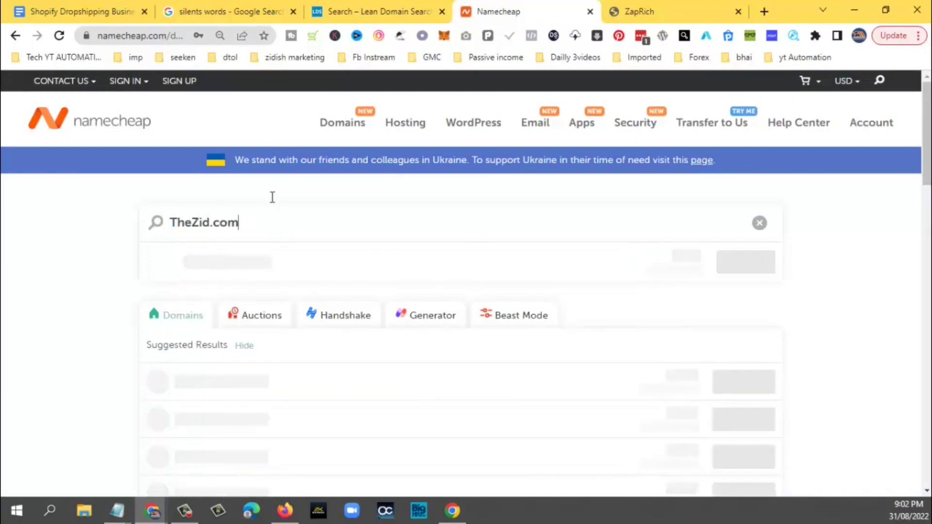
drag(241, 224, 179, 223)
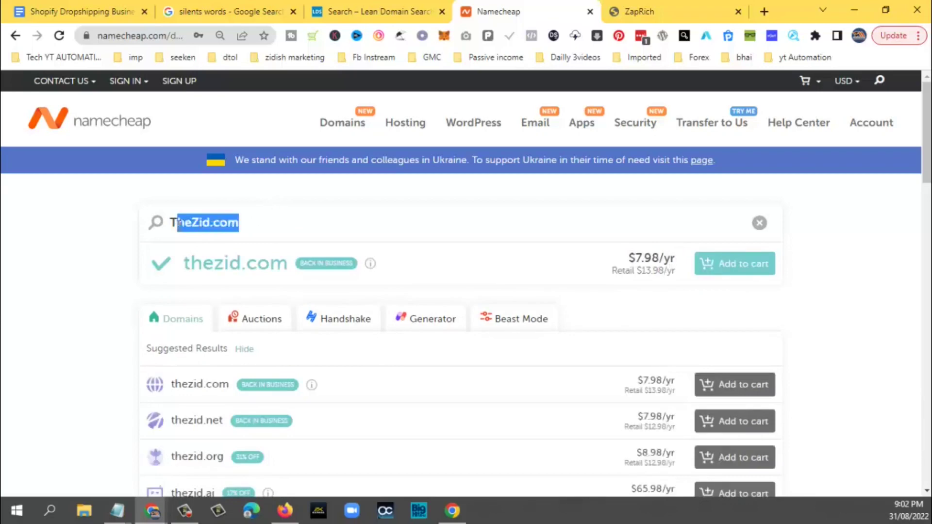
Highlight TheZid in the Namecheap search, return to Lean Domain Search and close the TheZid.com registration options
double_click(171, 224)
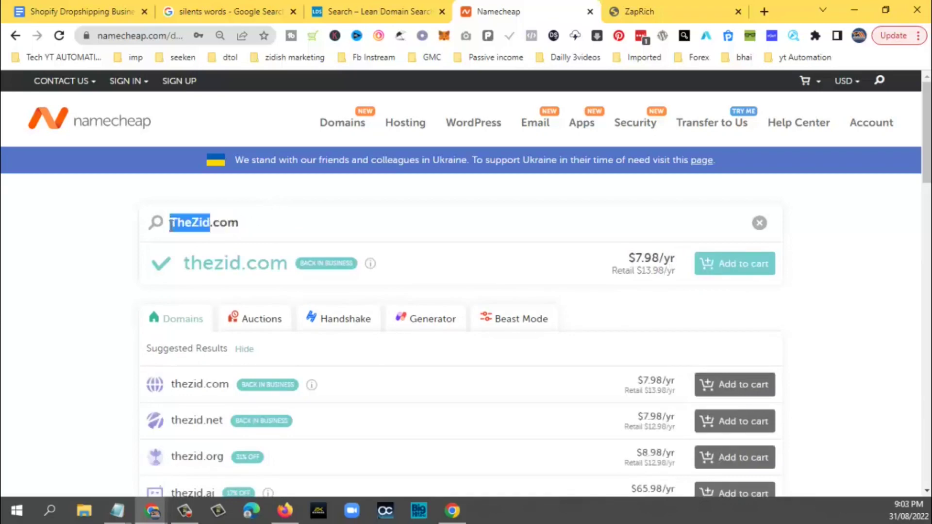
click(168, 219)
click(365, 12)
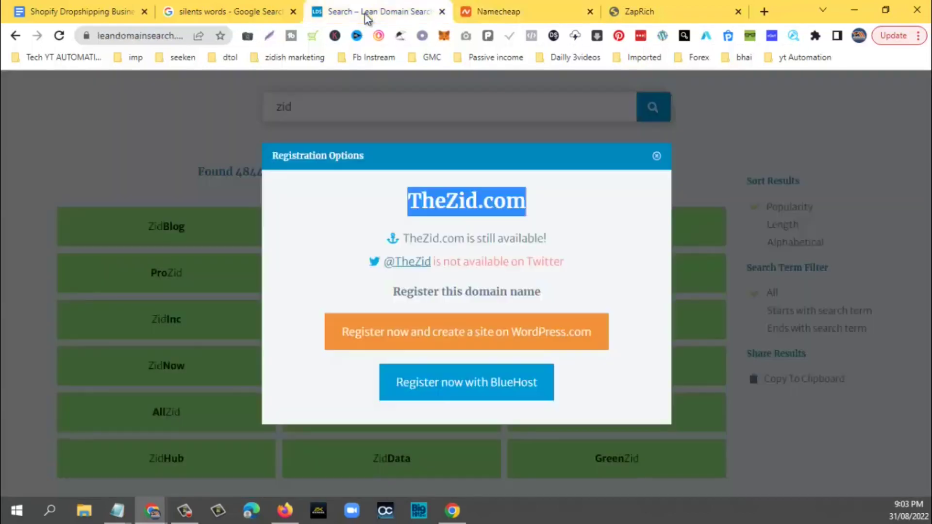
click(656, 156)
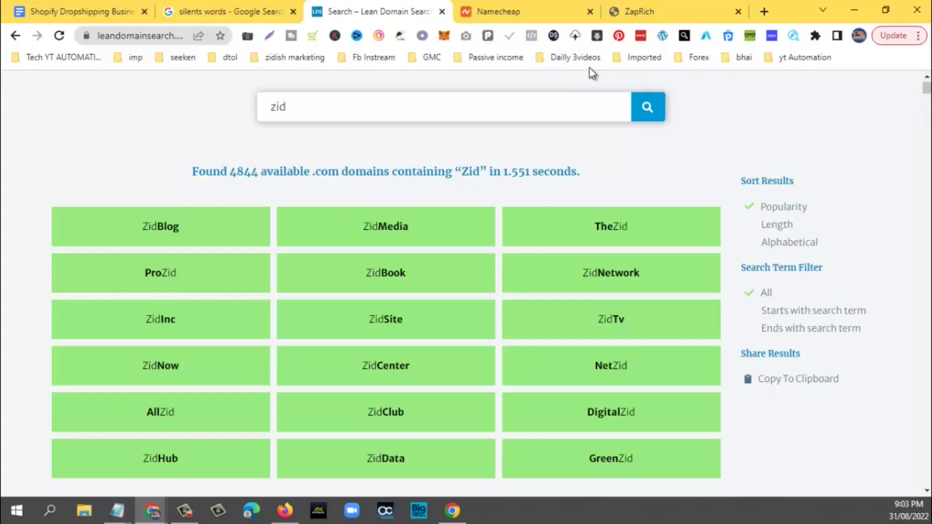
Open the registration options for ZidHub in the results and copy the domain name ZidHub.com
scroll(599, 133, down, 2)
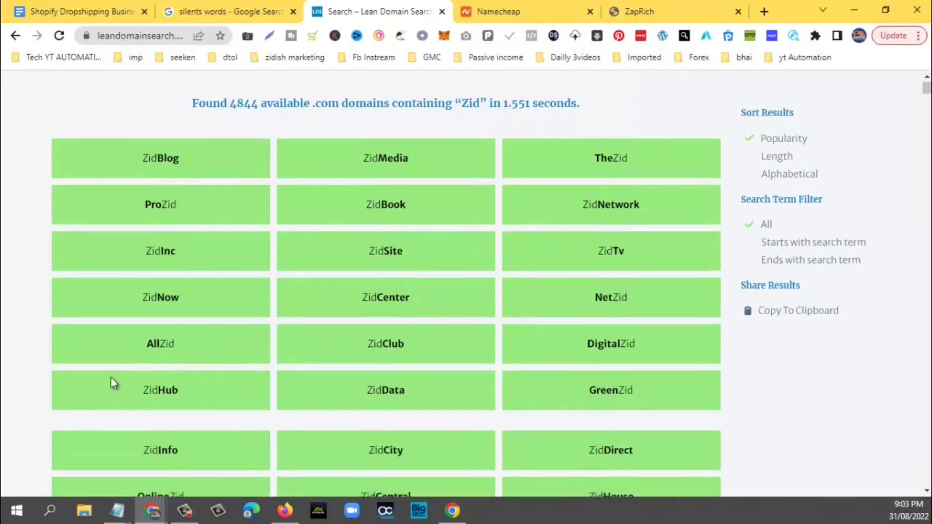
click(159, 386)
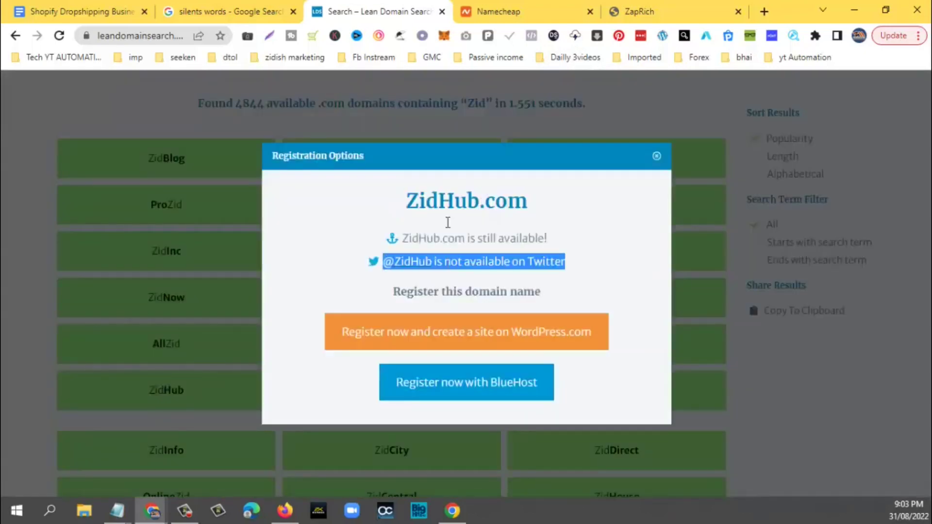
double_click(449, 211)
right_click(471, 214)
click(485, 218)
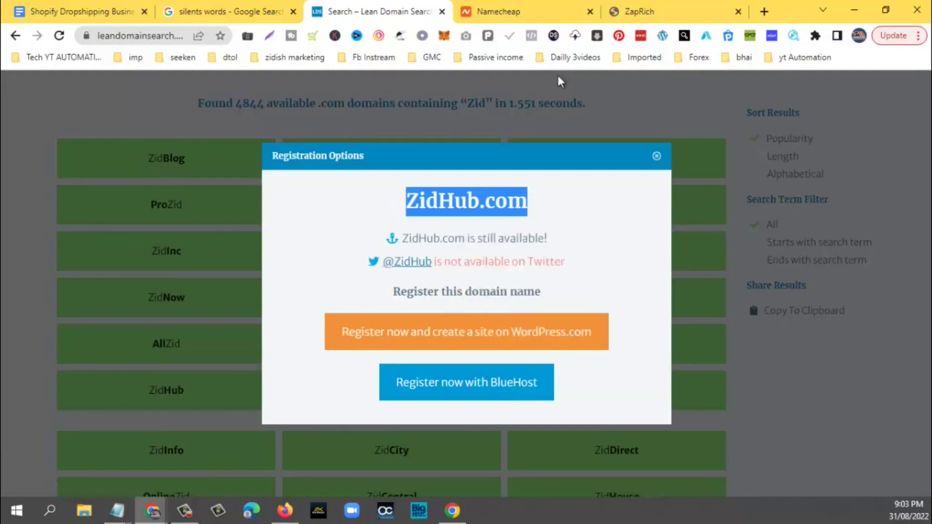
Switch to Namecheap, check the copied ZidHub.com domain and highlight it in the search
click(500, 12)
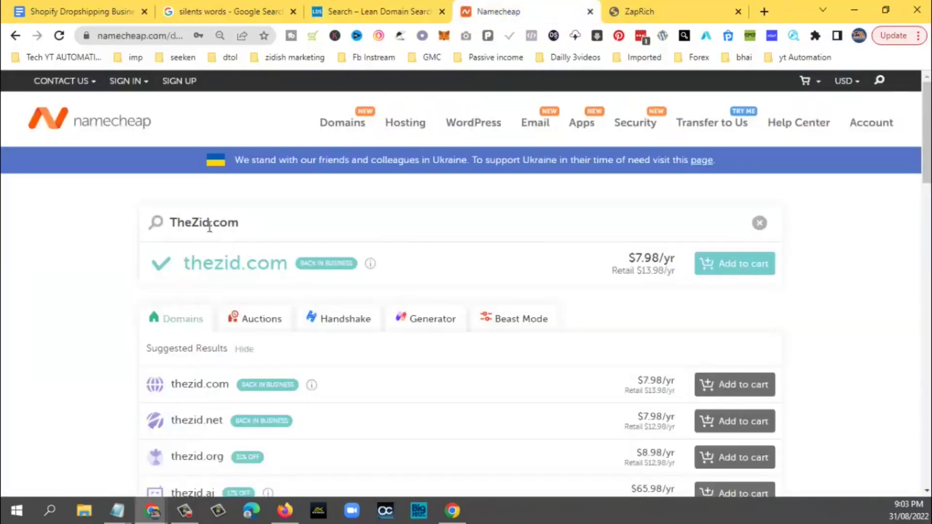
triple_click(206, 224)
key(ctrl+v)
key(Return)
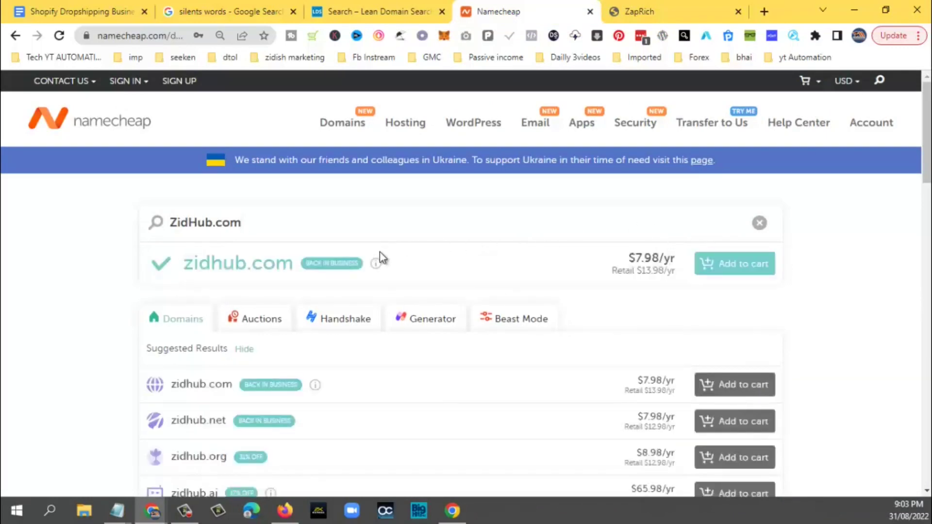
drag(259, 222, 144, 237)
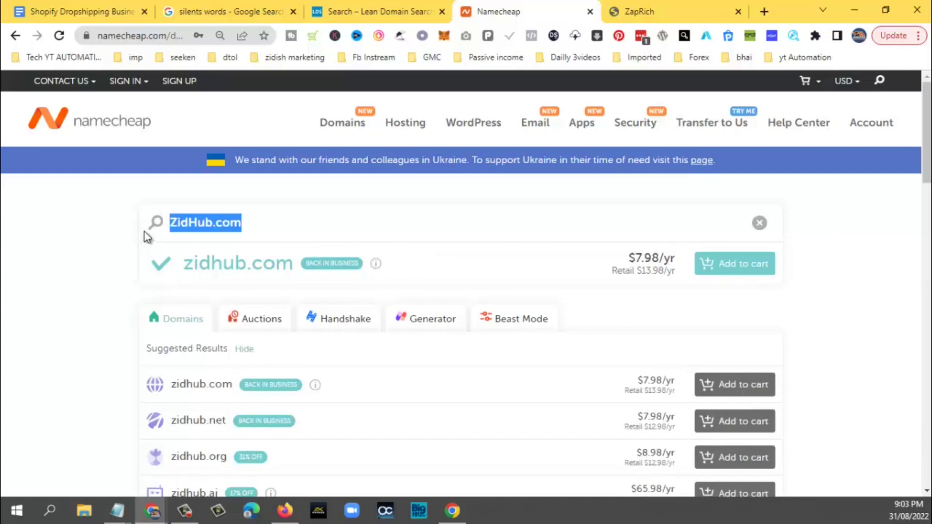
Close the ZidHub.com registration options in Lean Domain Search and bring up the Notepad word list to review its entries
click(414, 13)
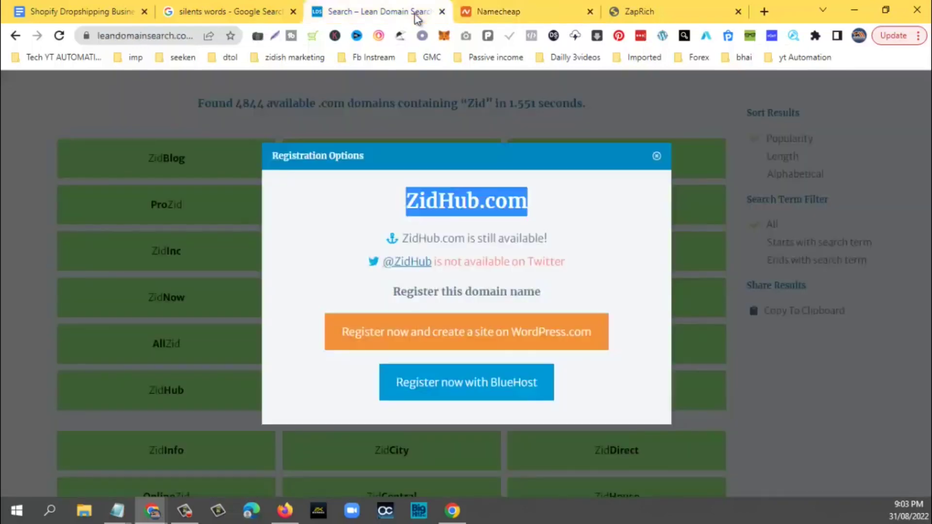
click(657, 157)
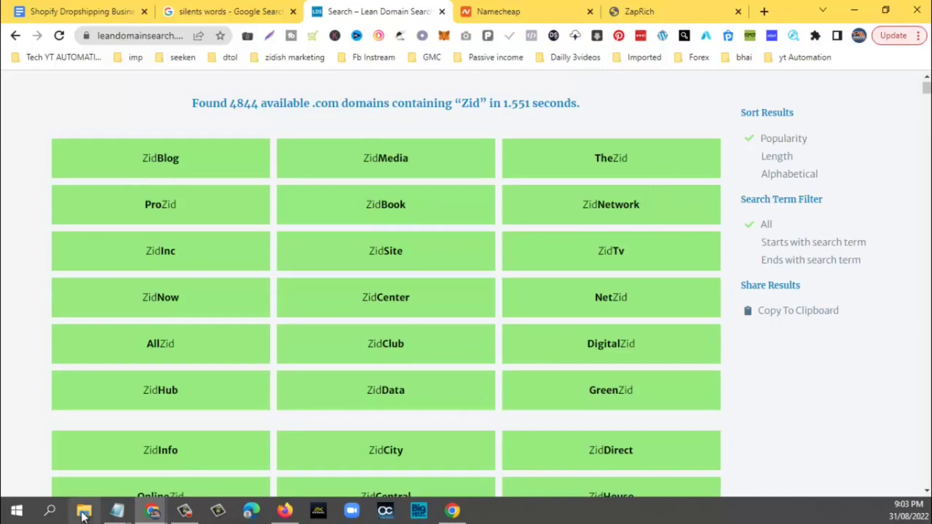
mouse_move(117, 509)
click(176, 465)
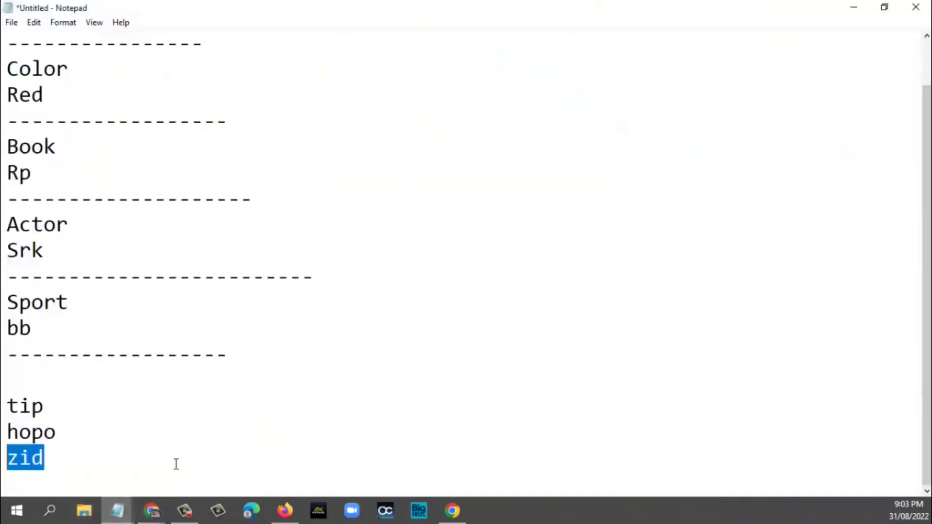
click(381, 369)
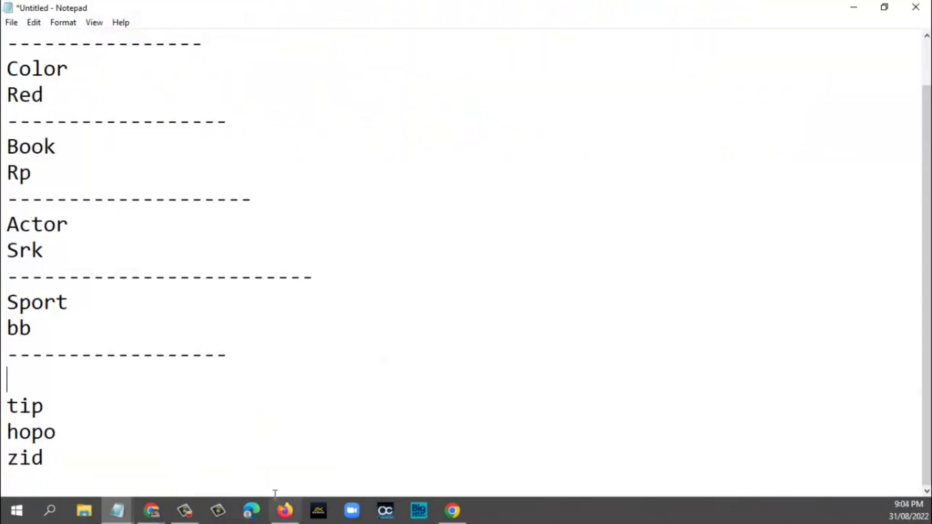
scroll(276, 489, up, 1)
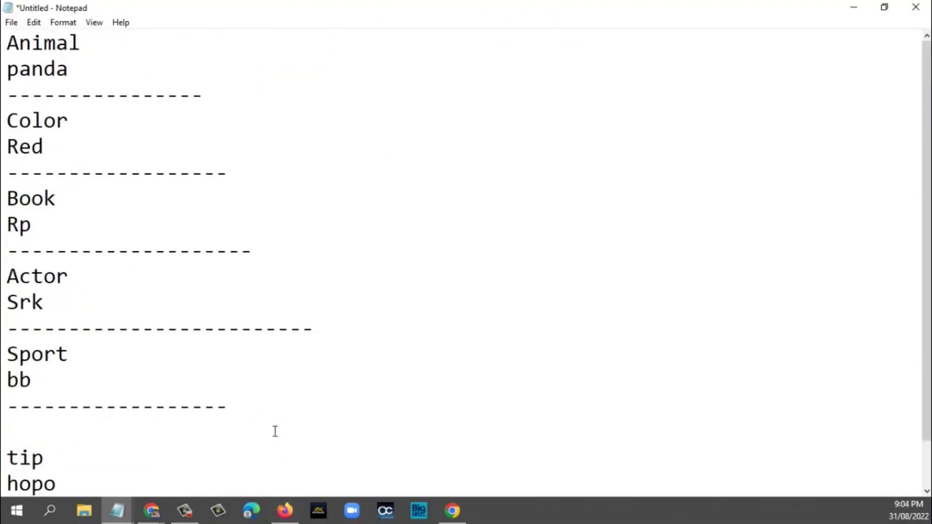
scroll(274, 431, down, 1)
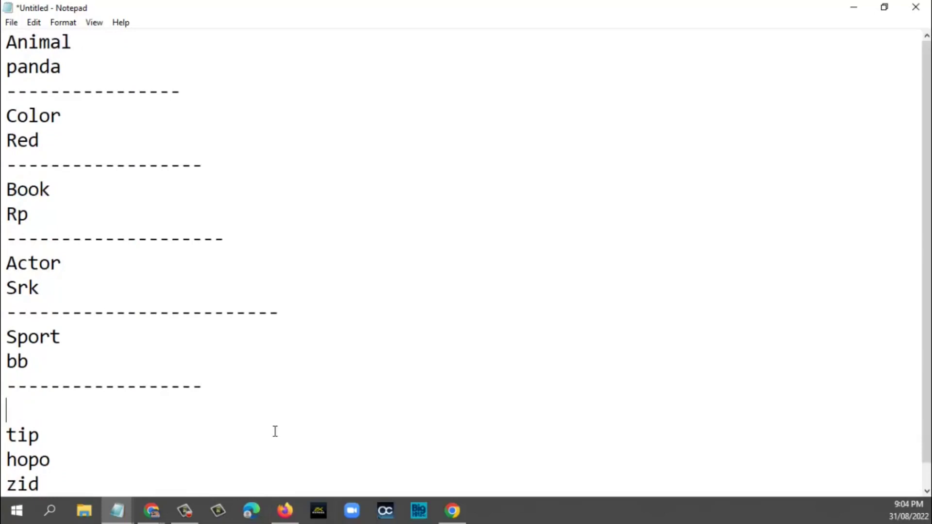
Minimize the word list and the browser to reach the desktop, briefly reopening the word list and minimizing it again
click(856, 11)
click(856, 12)
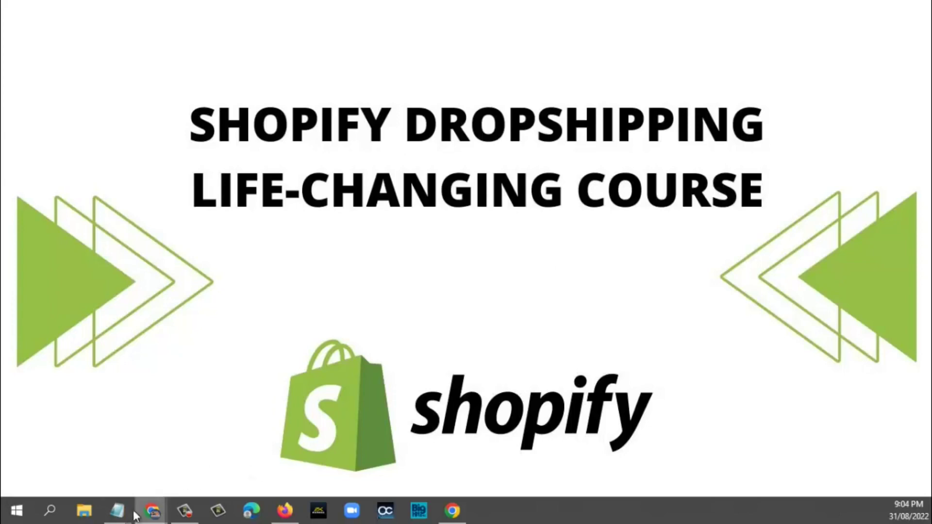
mouse_move(126, 517)
click(206, 448)
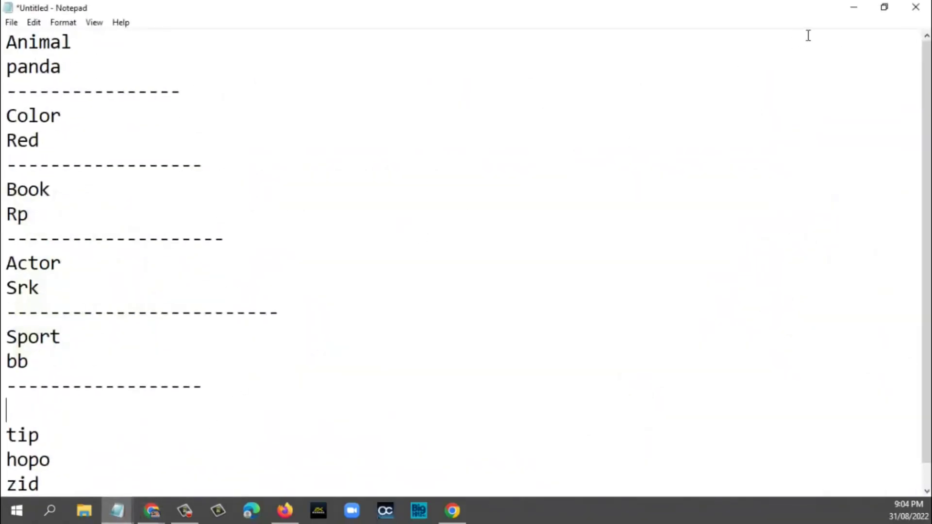
click(853, 11)
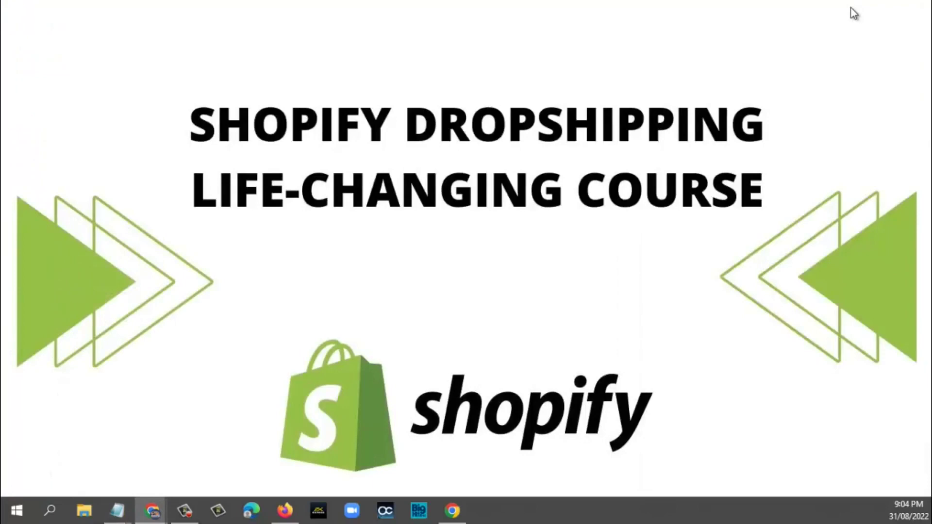
Return to Namecheap in the browser, highlight ZidHub and the full ZidHub.com in the search, and minimize the browser
mouse_move(144, 513)
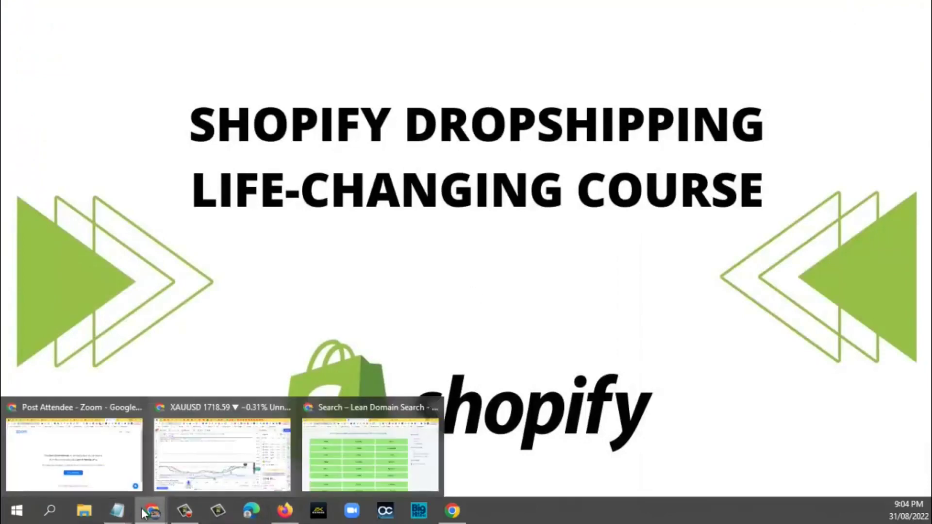
click(321, 444)
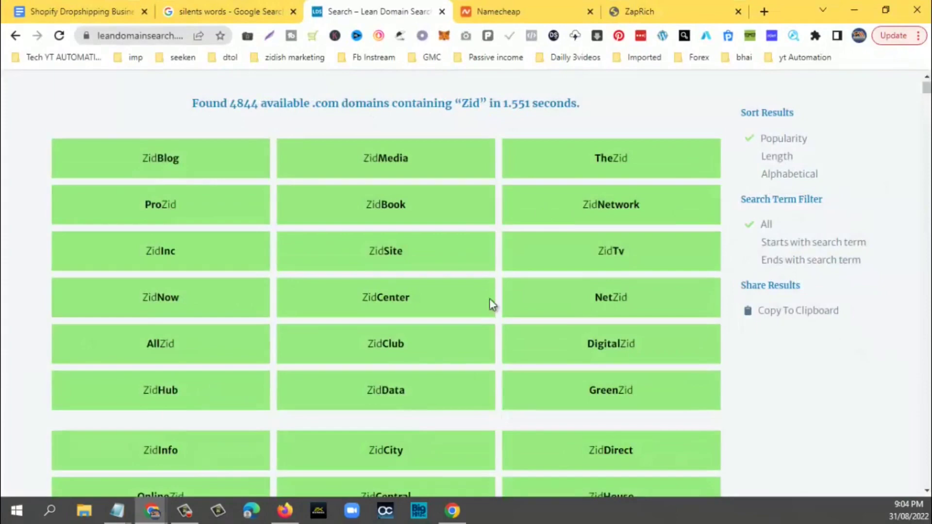
click(530, 7)
click(177, 224)
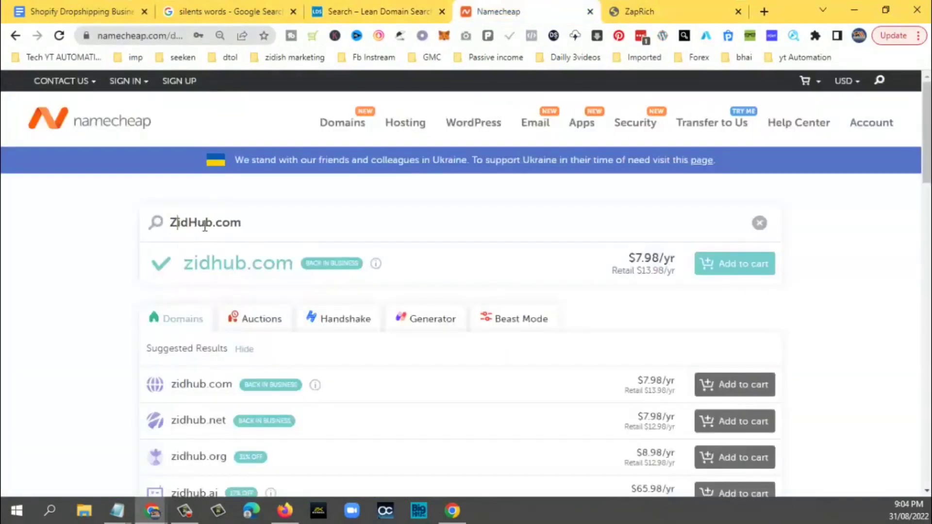
drag(212, 224, 172, 224)
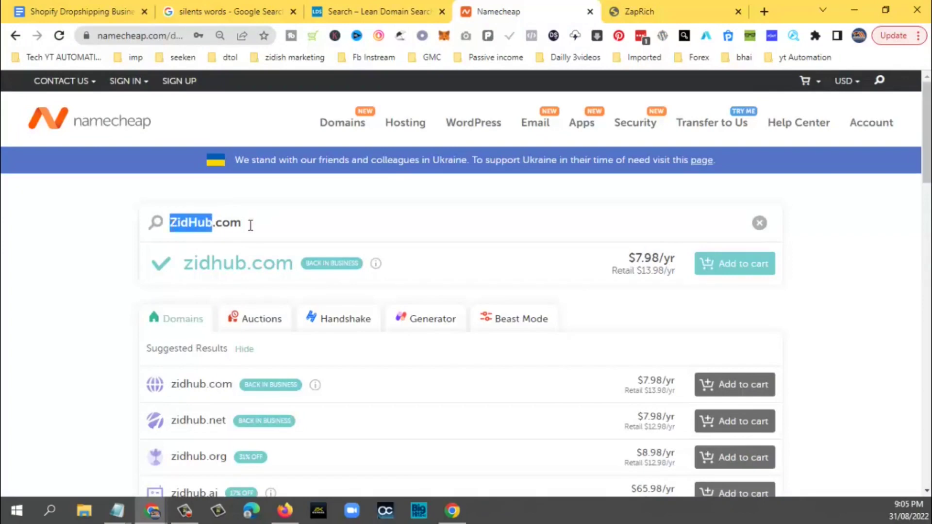
drag(249, 223, 171, 226)
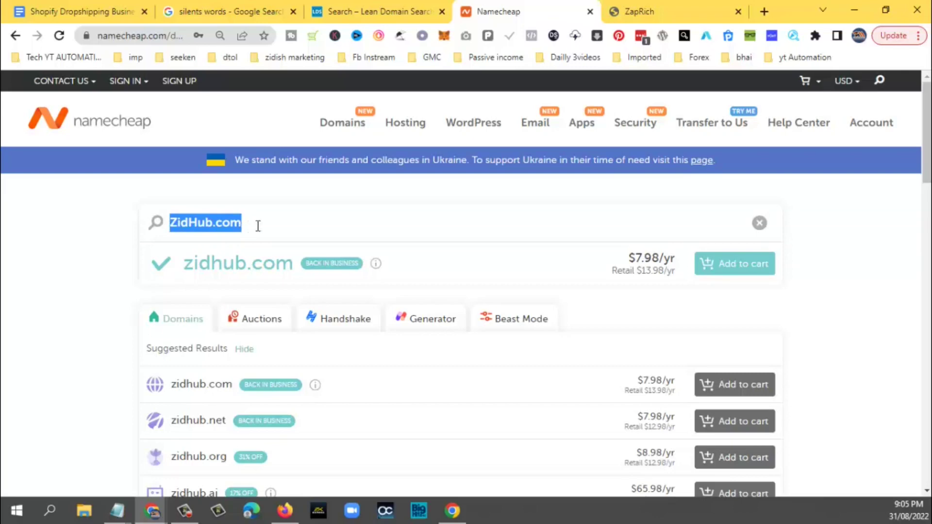
click(862, 10)
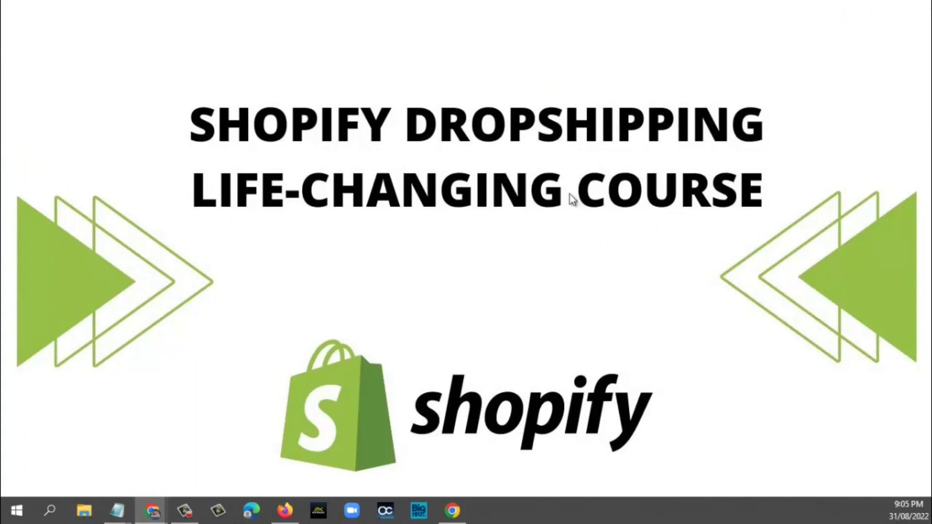
Bring up the Notepad word list from the desktop
mouse_move(117, 510)
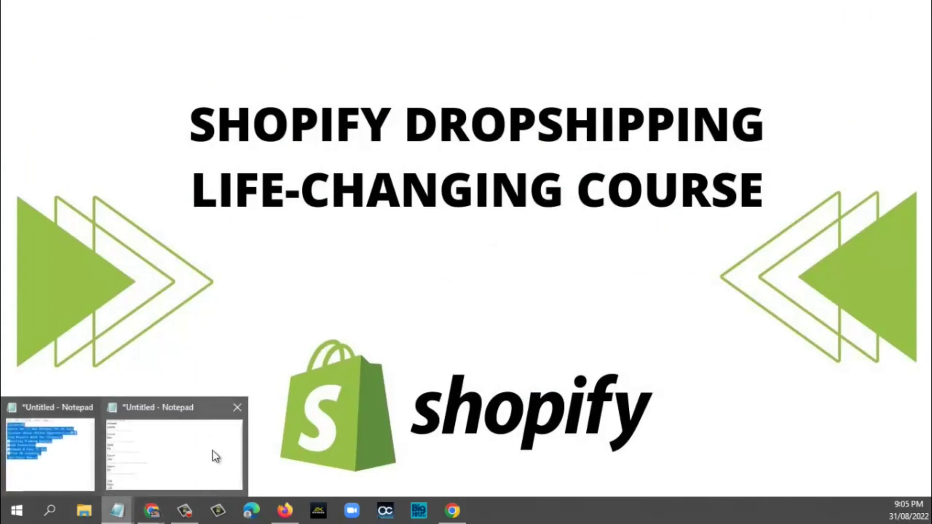
Switch to the Notepad note listing colour, book, actor and sport, and replace its entire text with "5 To 10"
click(212, 454)
scroll(373, 326, down, 1)
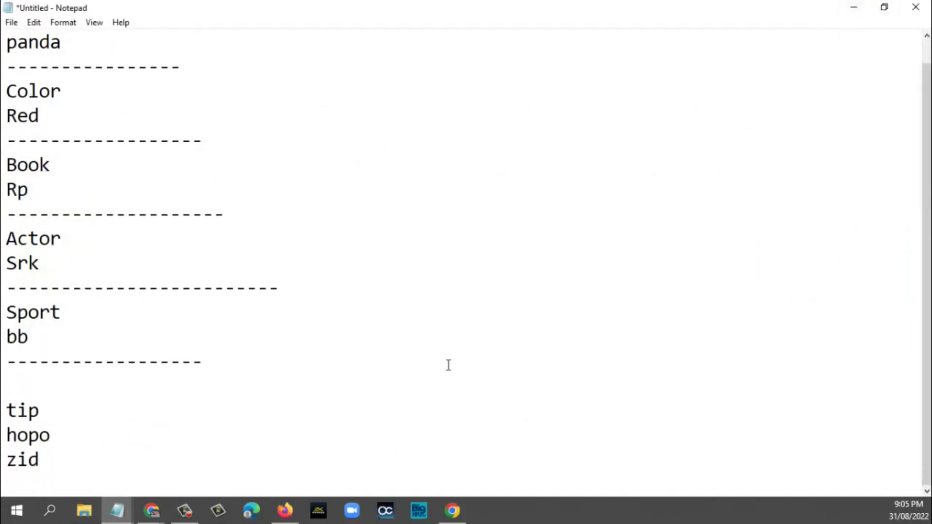
key(ctrl+a)
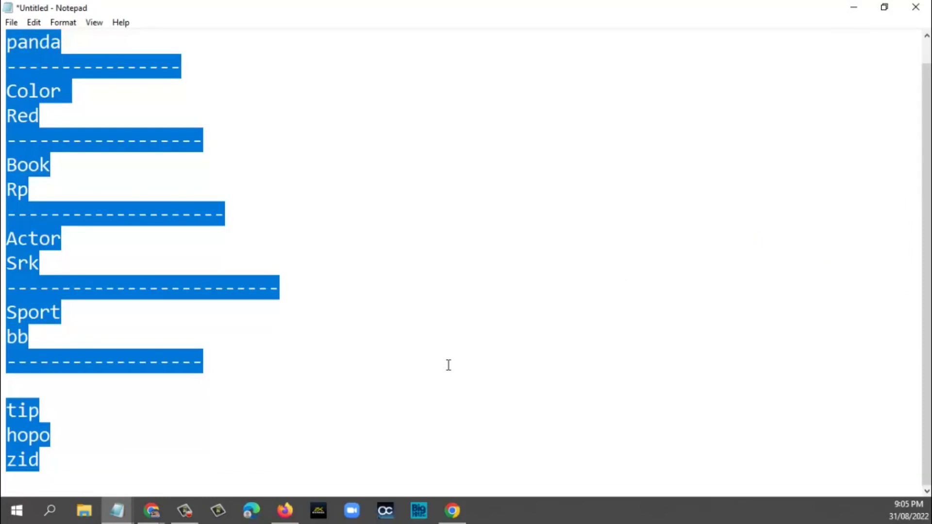
text(% To 10)
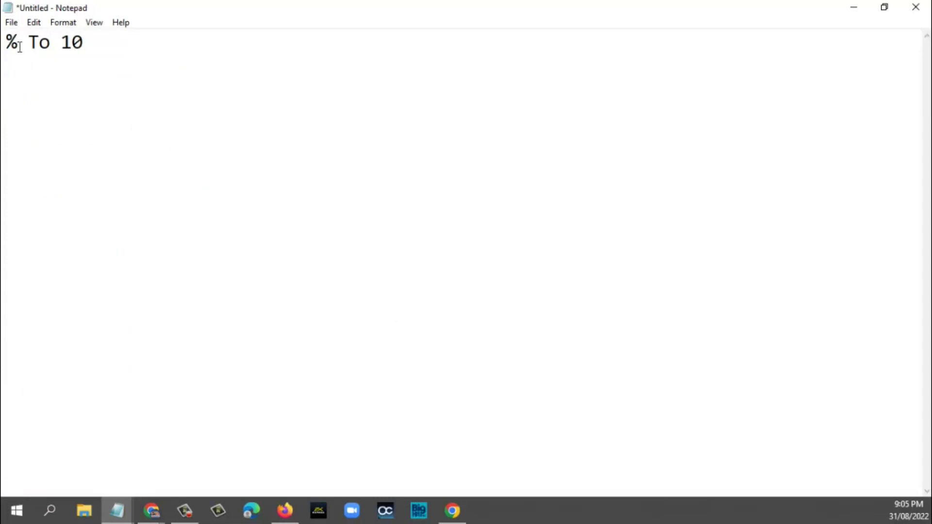
drag(19, 44, 3, 45)
text(5)
Add the heading "Domains" two lines below "5 To 10"
click(120, 38)
key(Return)
key(Return)
text(Domains)
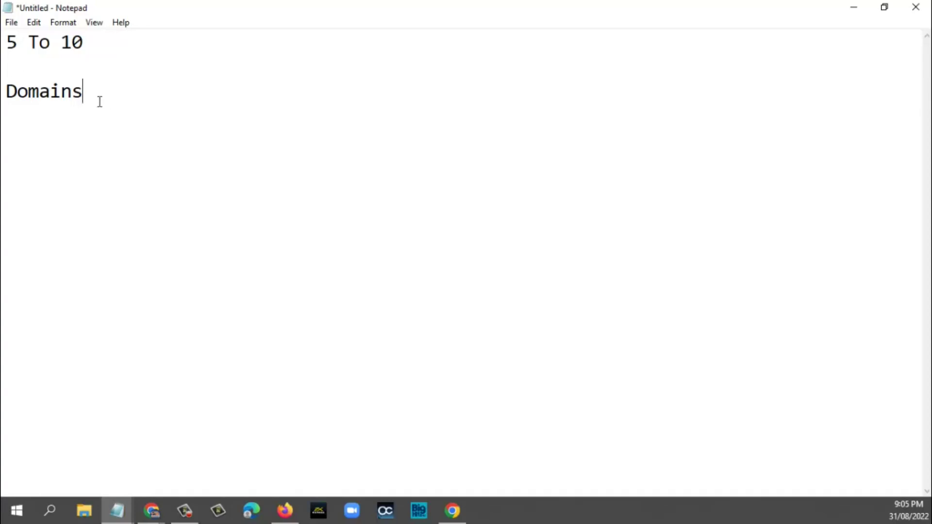
Add the numbers 1 to 6 under "Domains", one per line, after a blank line
key(Return)
key(Return)
text(1)
key(Return)
text(2)
key(Return)
text(3)
key(Return)
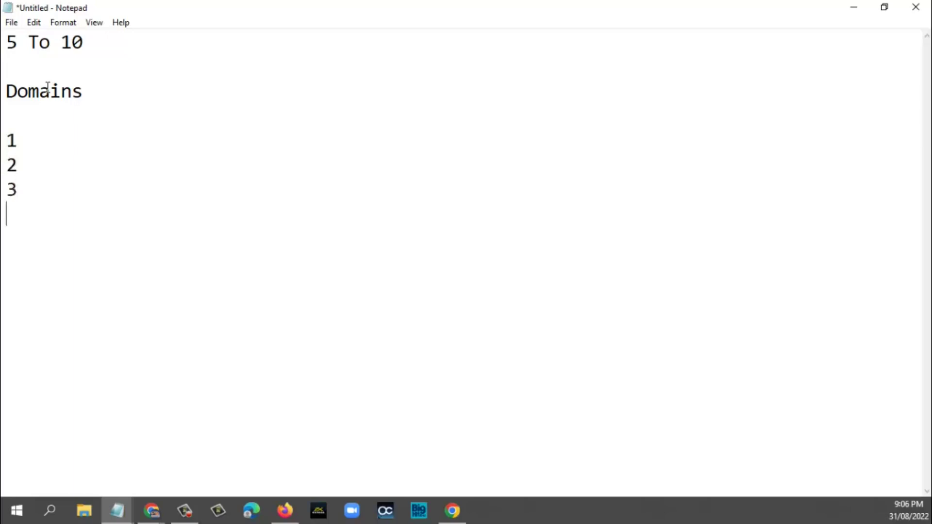
text(4)
key(Return)
text(5)
key(Return)
text(5)
key(BackSpace)
text(6)
Delete all text from the note and minimize Notepad
key(ctrl+a)
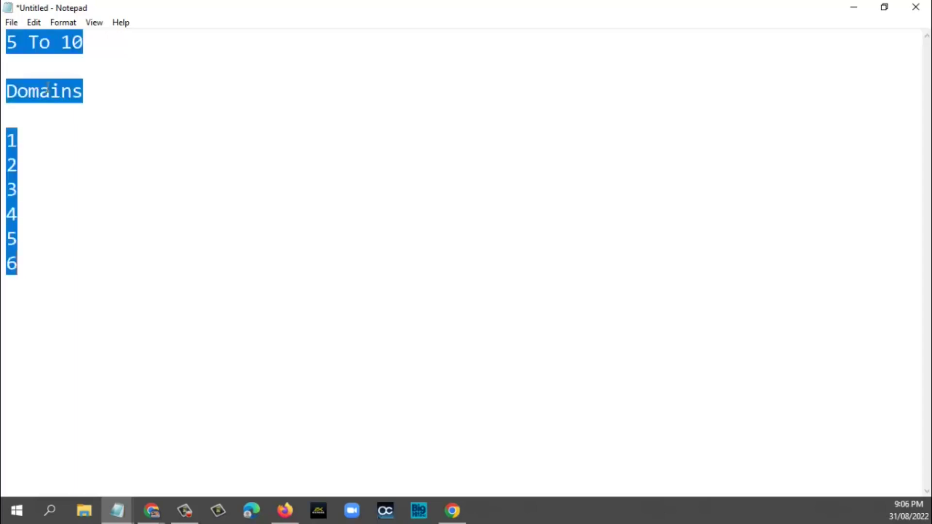
key(Delete)
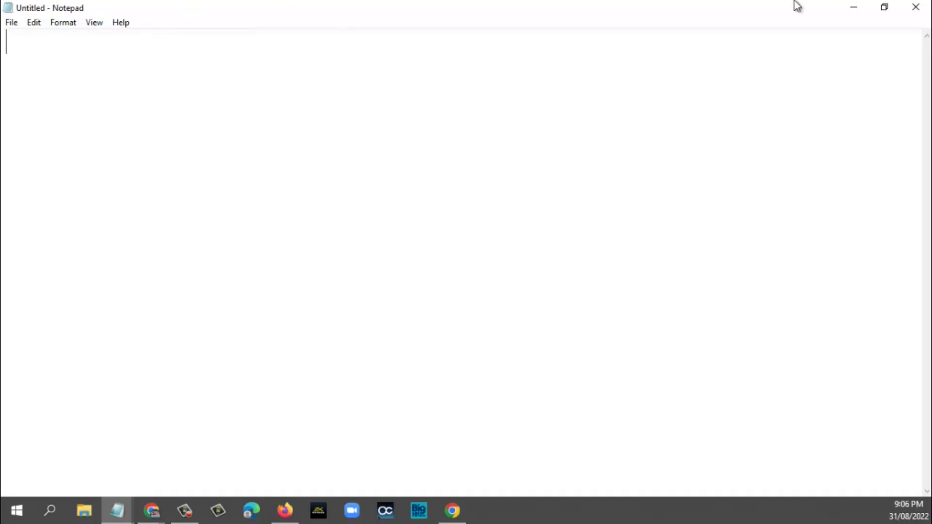
click(854, 7)
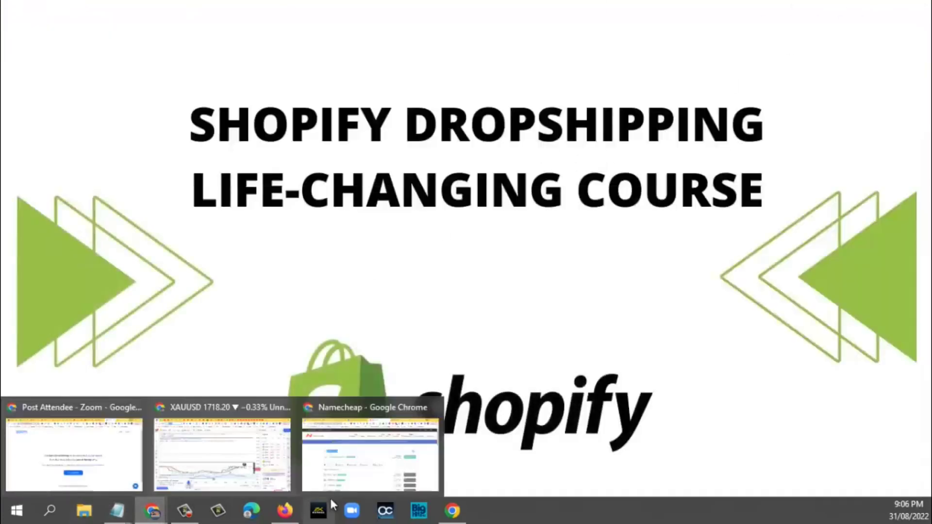
Switch to Chrome and view heading 8, "Store Name Selection Secret Method", in the Shopify Dropshipping Business document
mouse_move(151, 510)
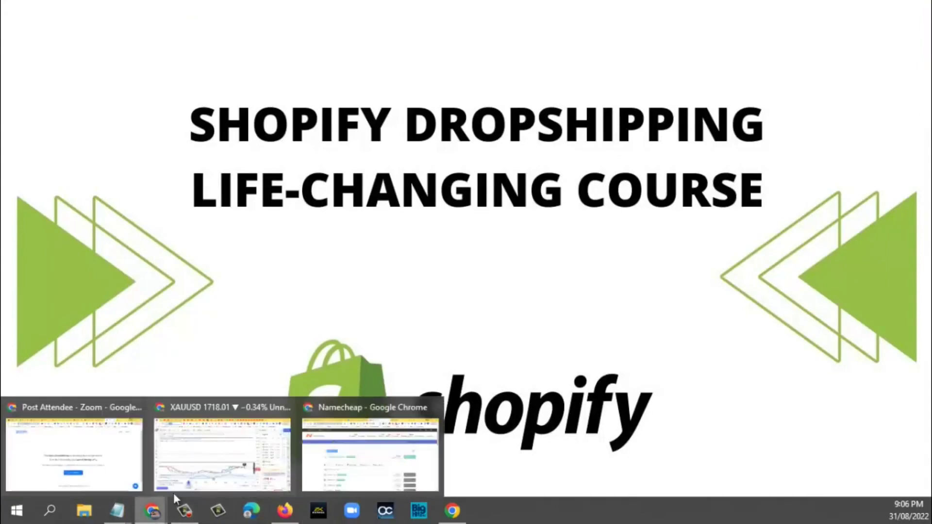
click(348, 427)
click(87, 10)
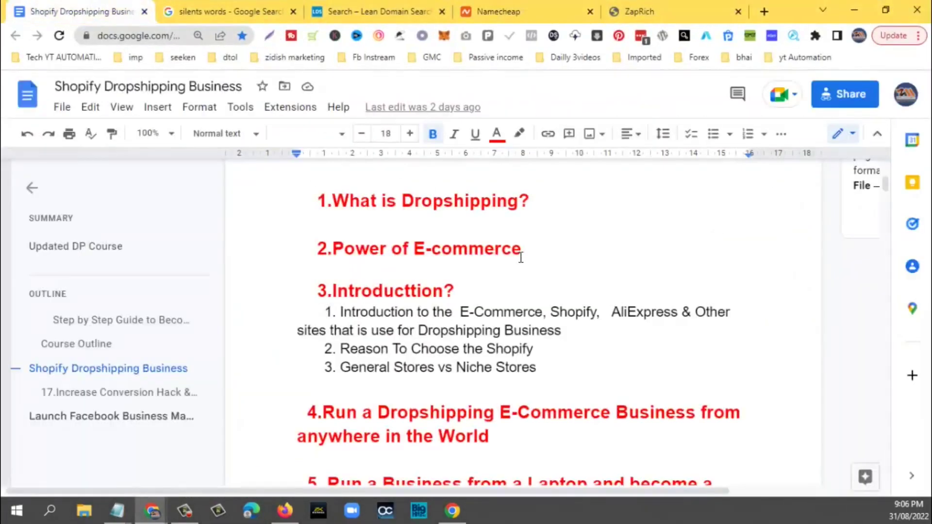
scroll(521, 257, down, 10)
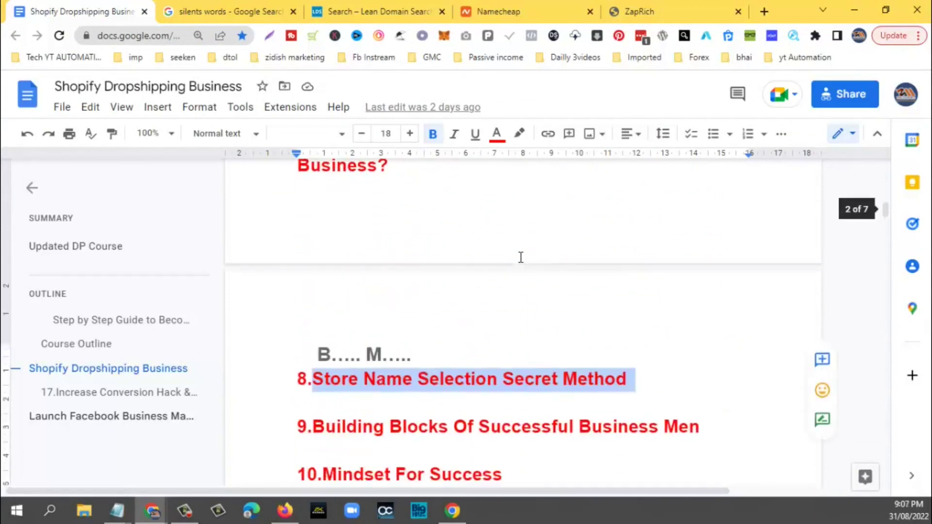
scroll(520, 257, down, 3)
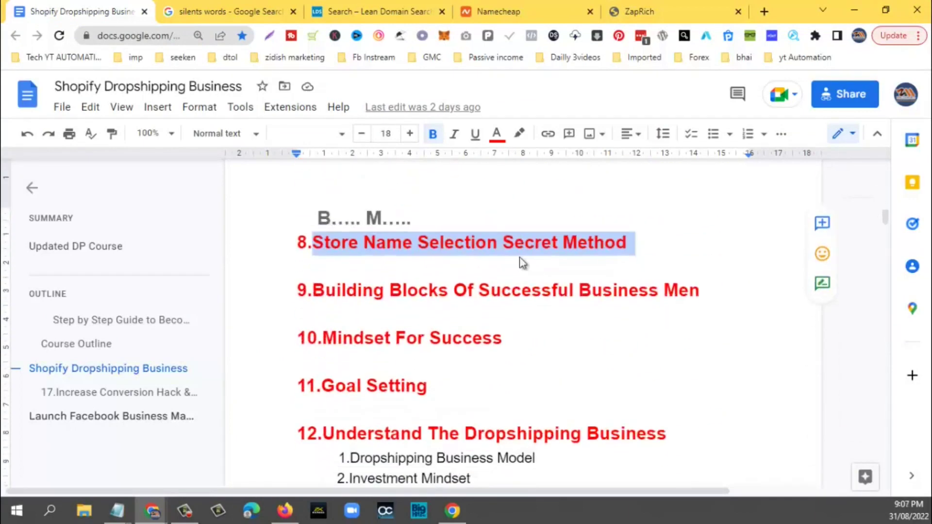
click(513, 250)
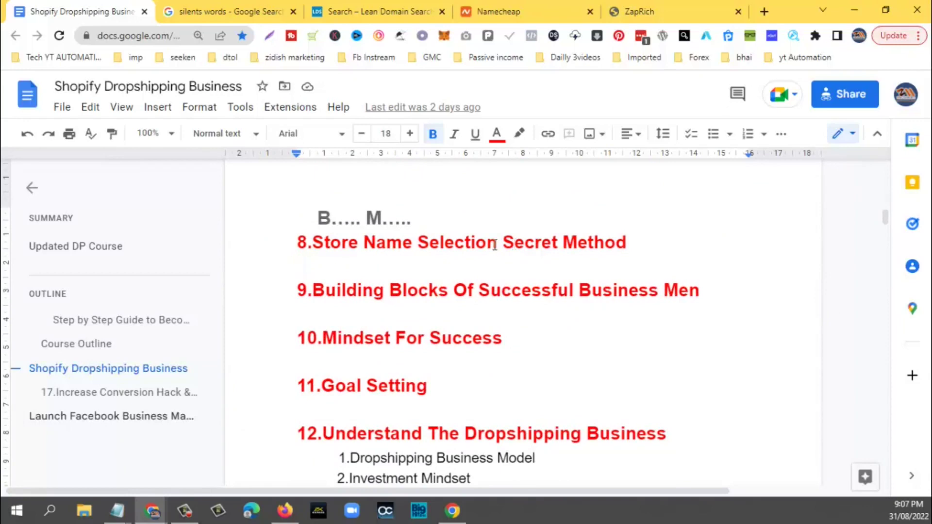
click(504, 245)
Look through the course outline as far as the product research topics, and minimize the browser
scroll(530, 286, down, 3)
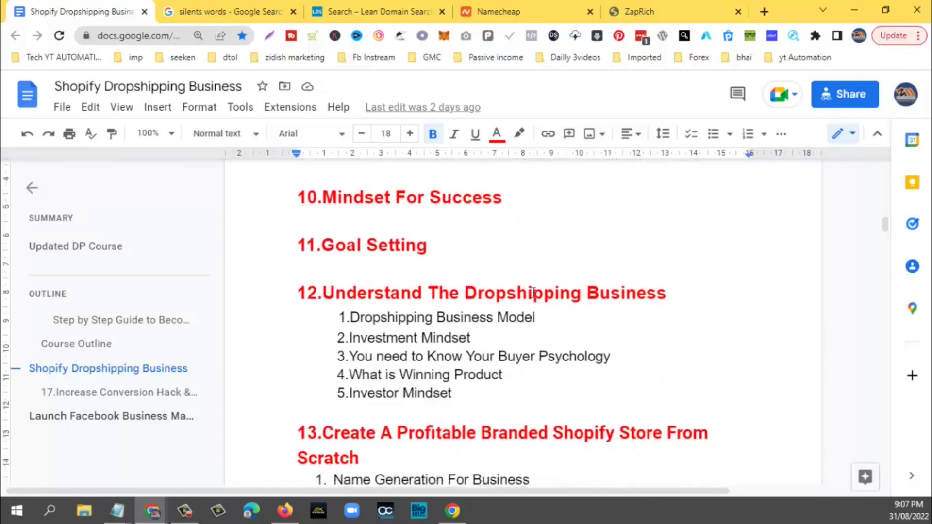
scroll(532, 292, down, 3)
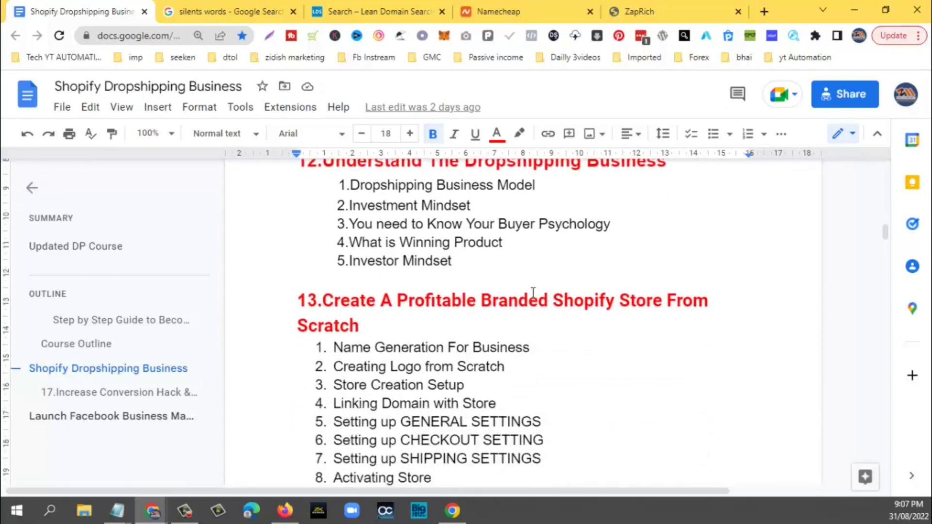
scroll(532, 292, up, 15)
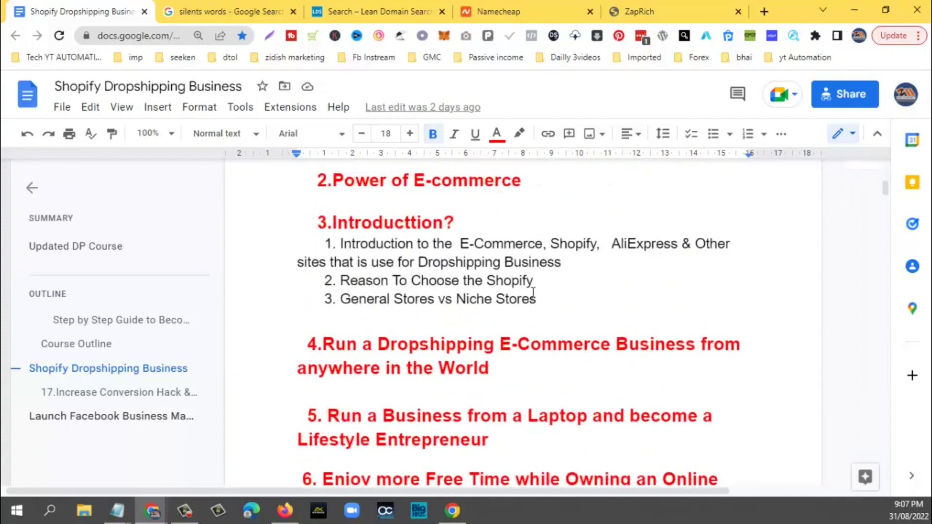
scroll(533, 293, up, 2)
scroll(533, 292, down, 15)
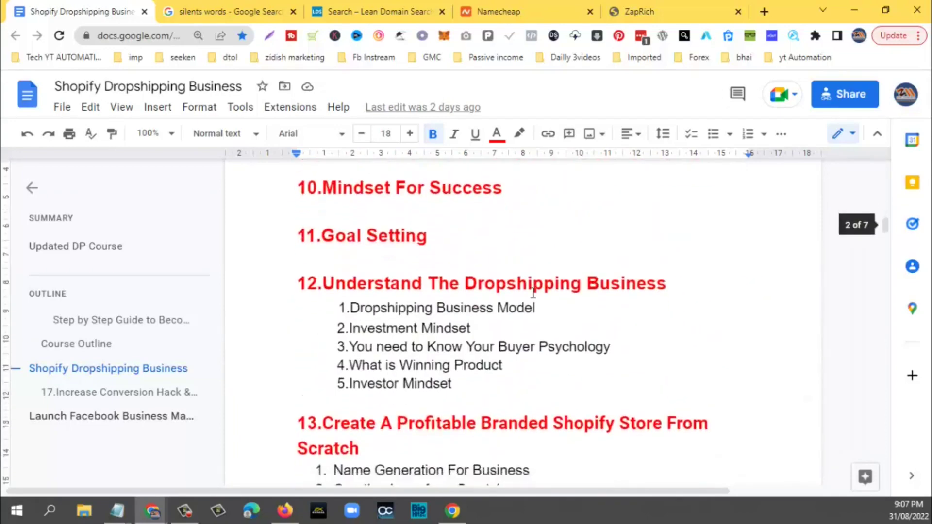
scroll(533, 292, down, 9)
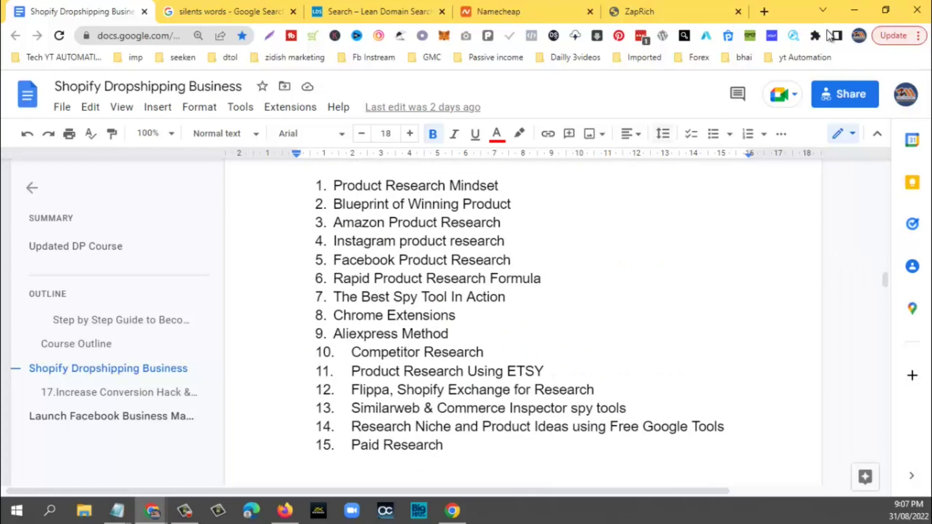
click(857, 10)
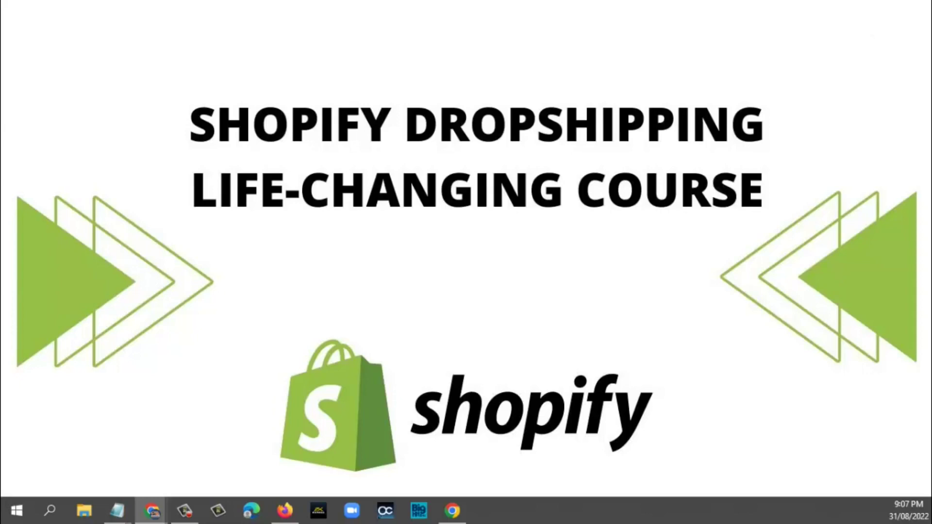
Restore the course outline, review it from the beginning to heading 8, and highlight "Store Name Selection Secret Method"
mouse_move(152, 516)
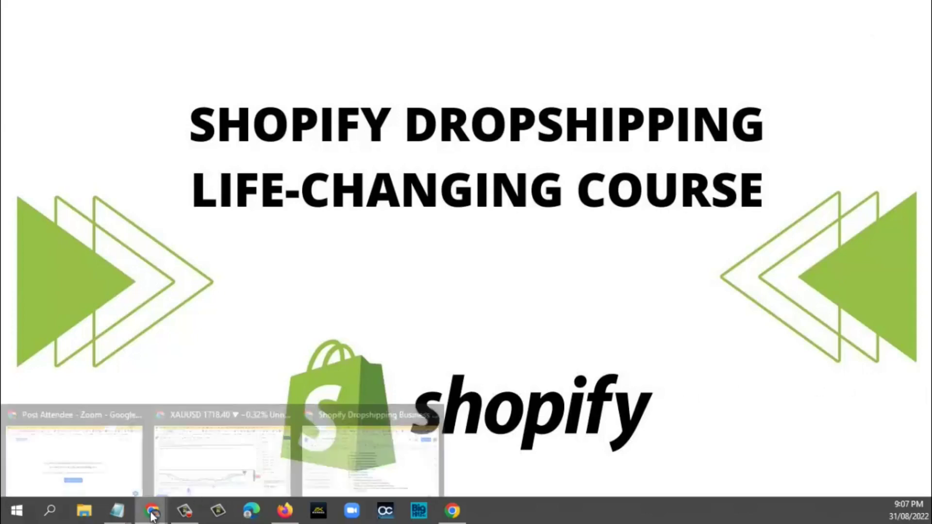
click(385, 473)
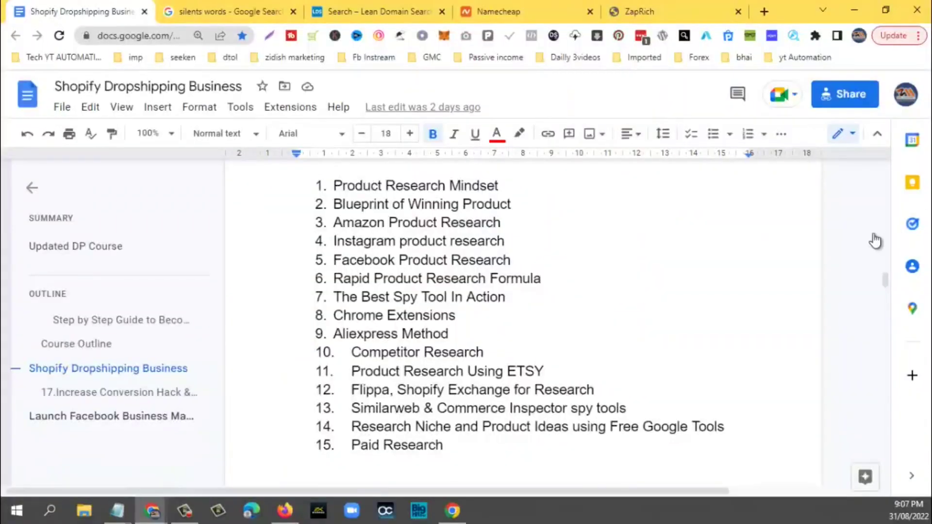
drag(884, 286, 897, 180)
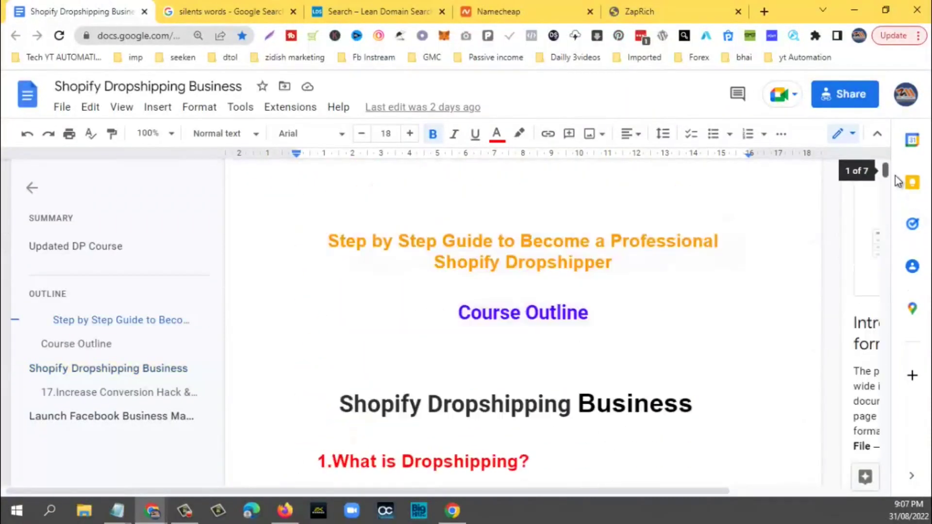
scroll(689, 267, down, 10)
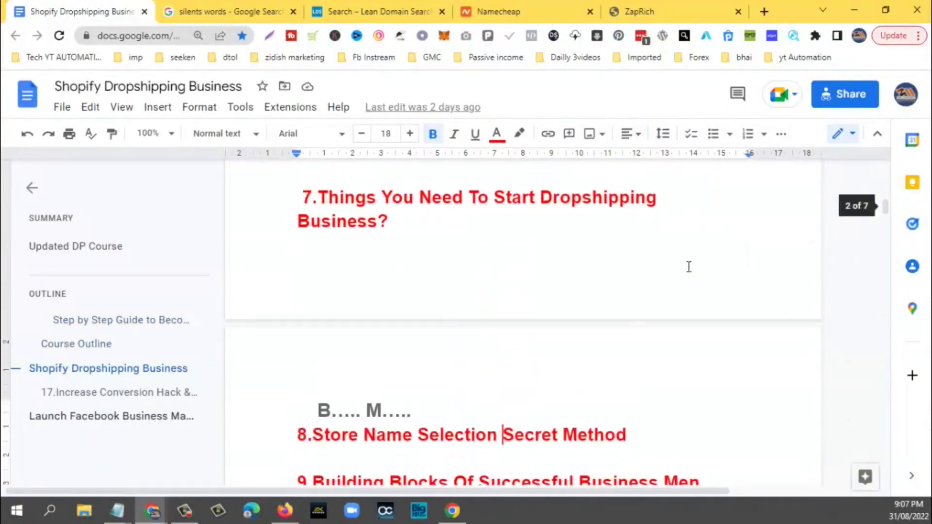
scroll(689, 266, up, 1)
click(388, 289)
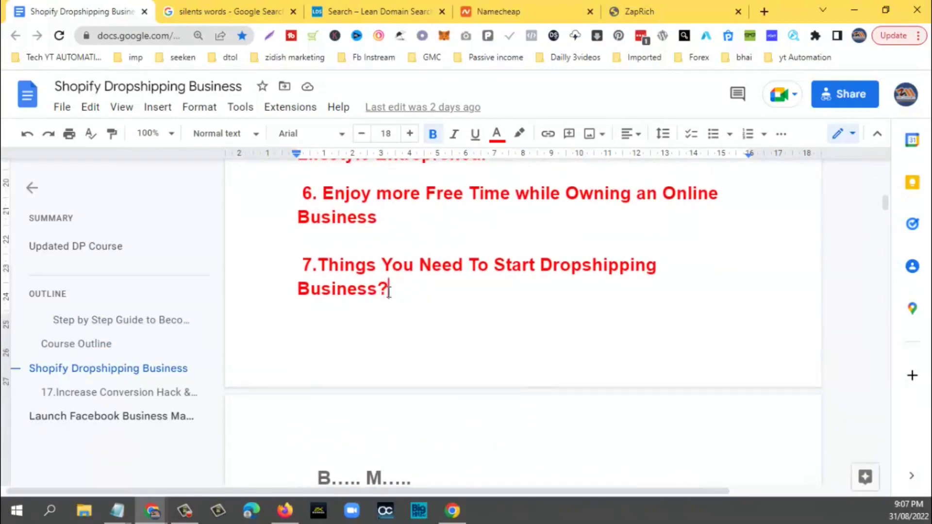
scroll(388, 291, down, 4)
click(314, 299)
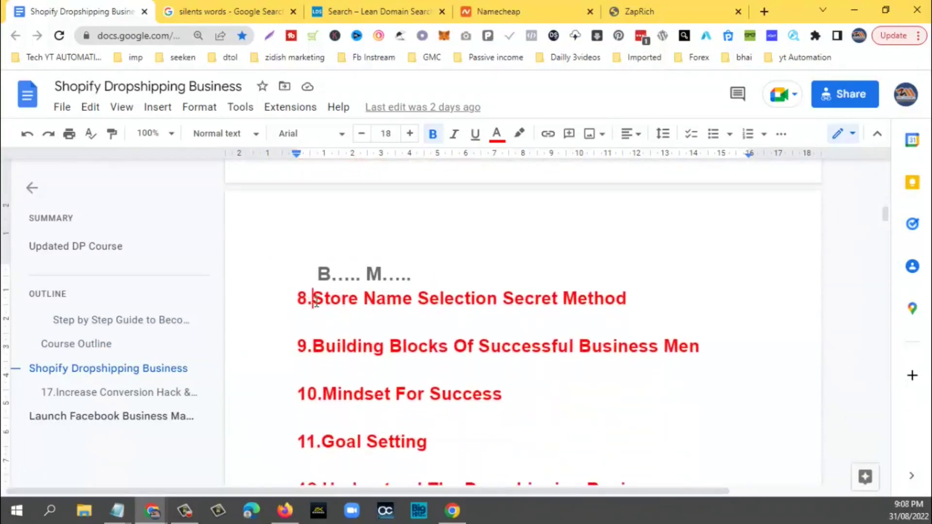
drag(315, 301, 649, 302)
click(649, 301)
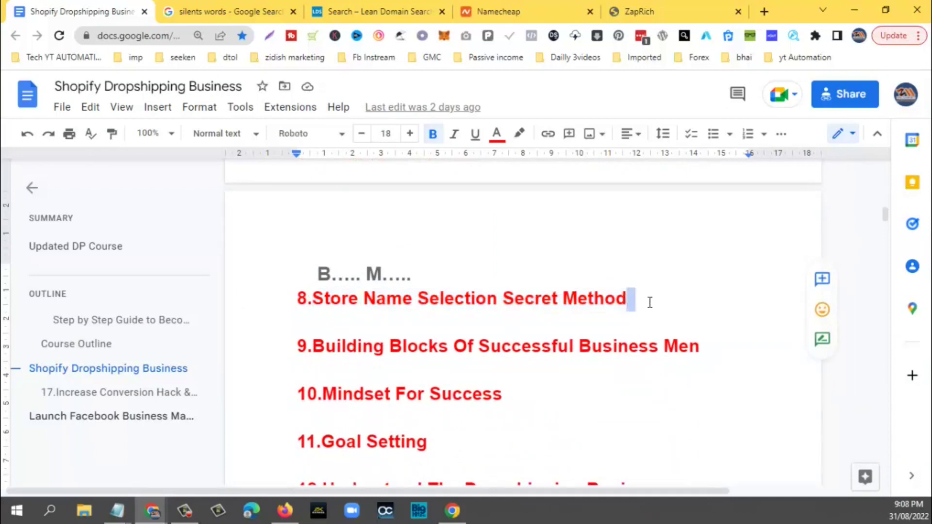
Review headings 9 to 12 of the course outline, highlighting "Understand The Dropshipping Business" with its subtopics and "Goal Setting"
scroll(649, 302, down, 2)
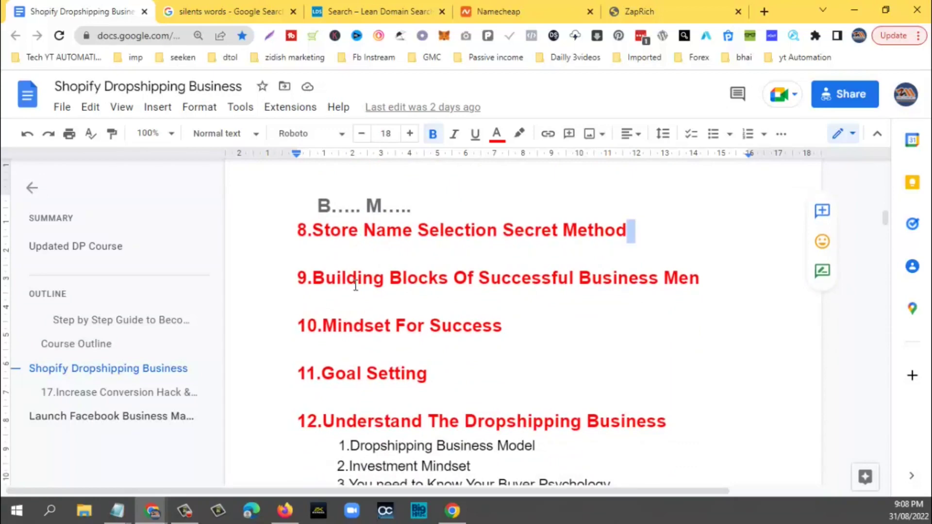
scroll(389, 367, down, 4)
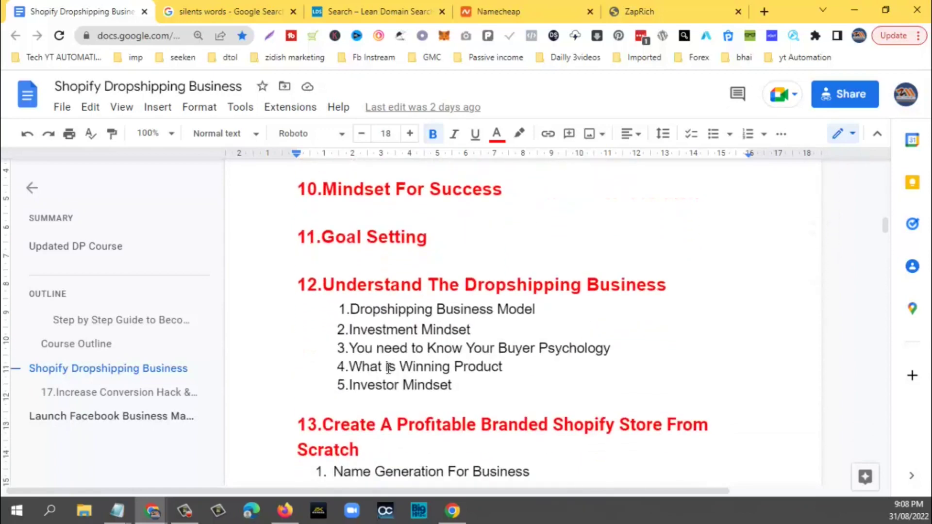
click(327, 284)
drag(326, 284, 420, 403)
scroll(420, 403, up, 3)
click(426, 380)
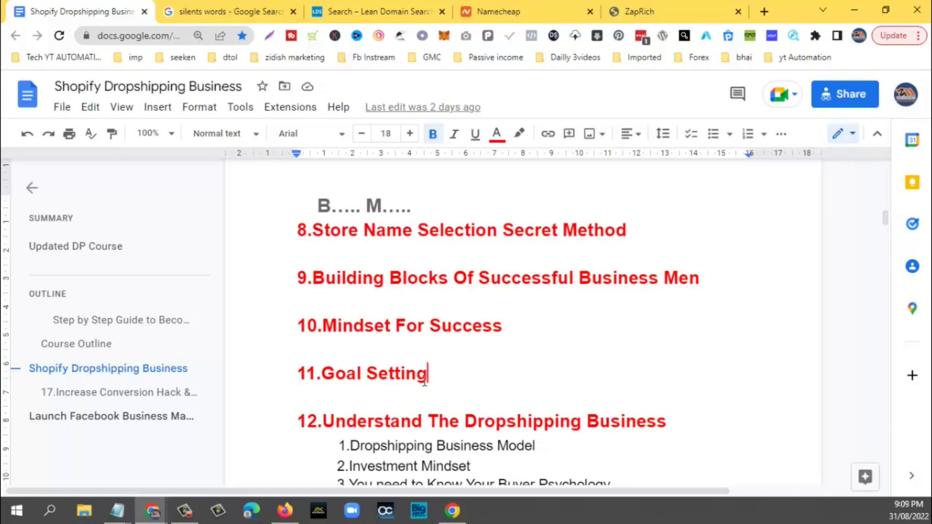
drag(425, 381, 336, 369)
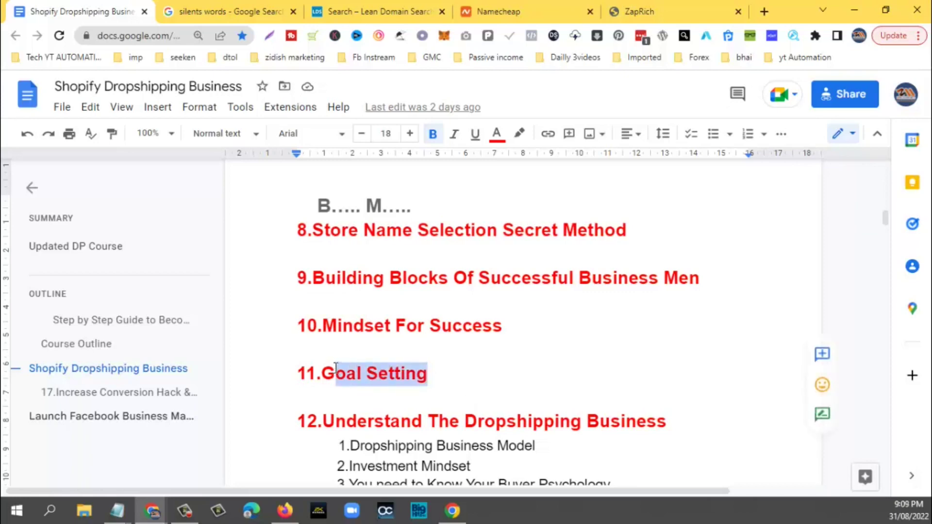
Bring up the empty Notepad note, minimize it, and view the Namecheap search results for ZidHub.com in Chrome
mouse_move(117, 511)
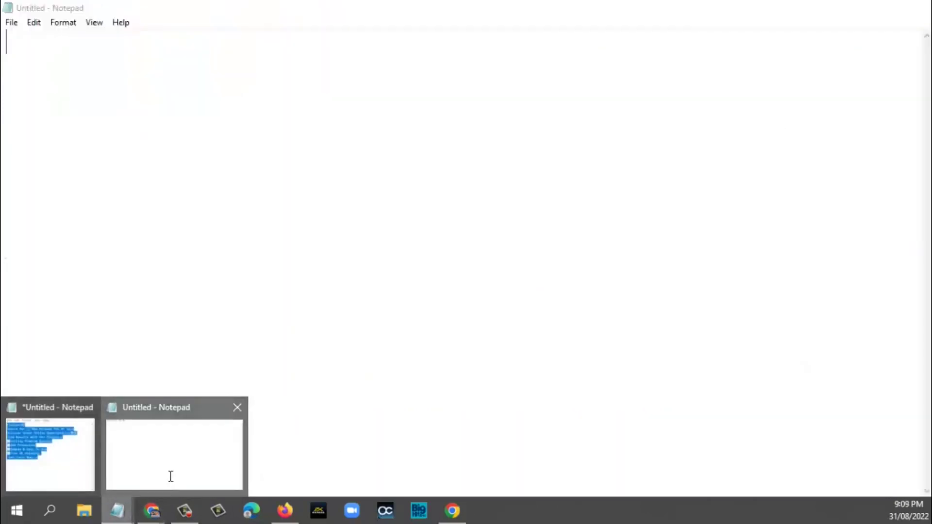
click(170, 476)
click(855, 12)
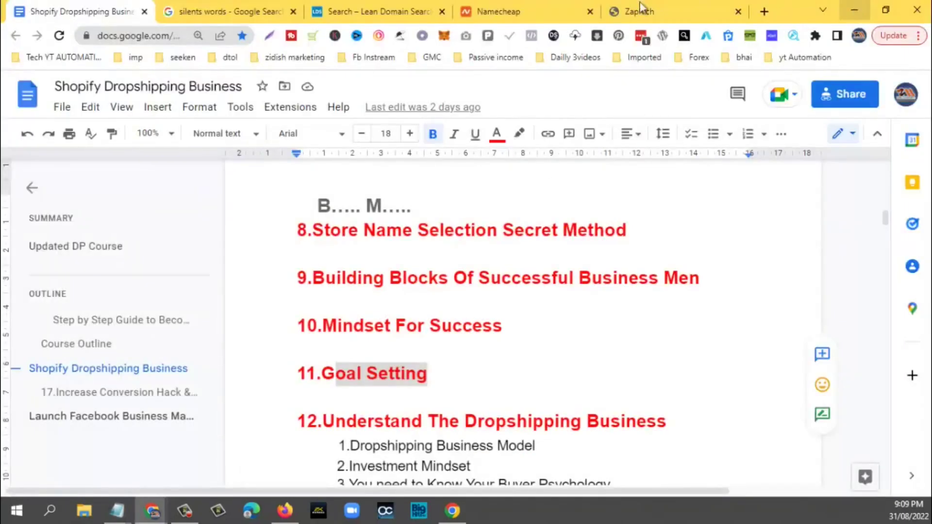
click(525, 7)
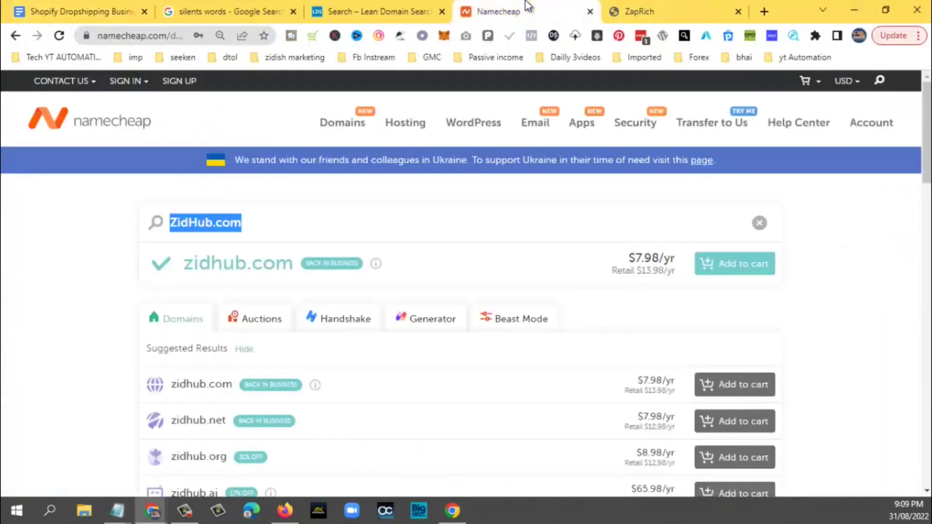
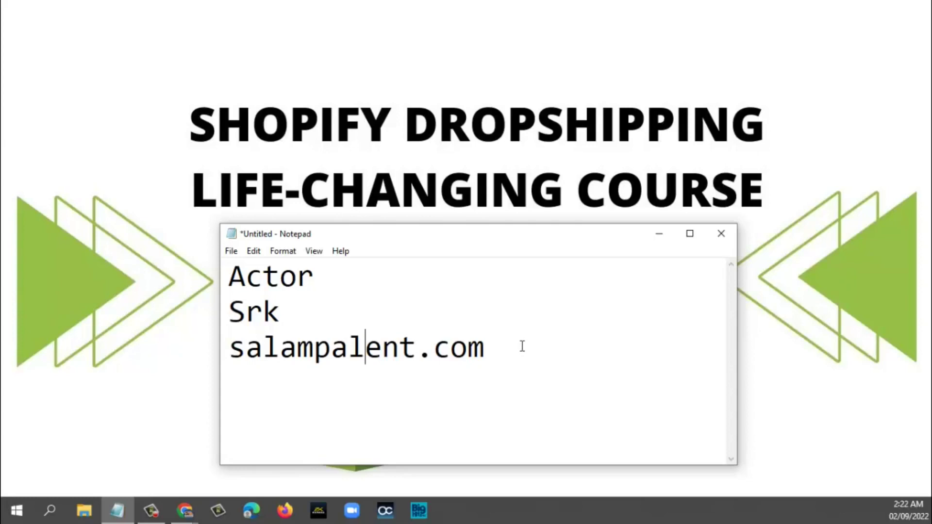
Add the lines "zaprich", "facebook" and "google" below "salampalent.com" in the note
click(495, 354)
key(Return)
text(za)
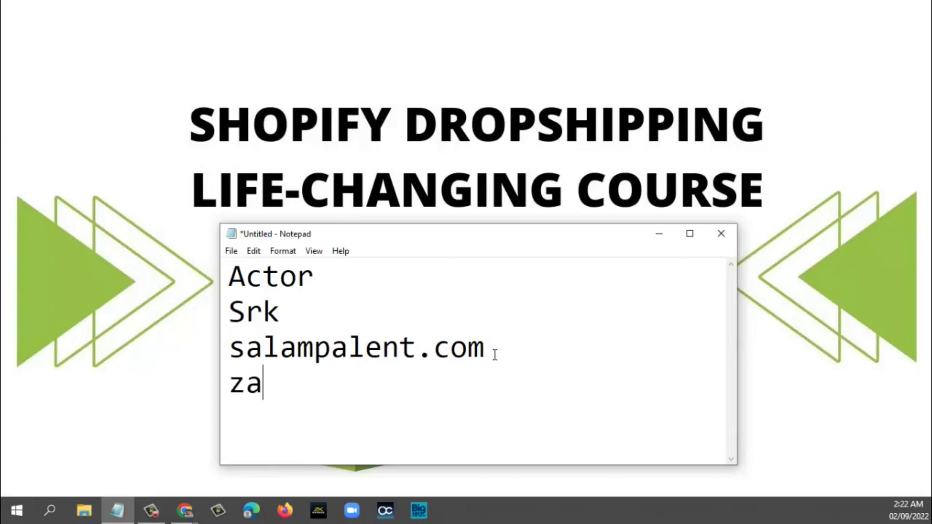
text(prich)
key(Return)
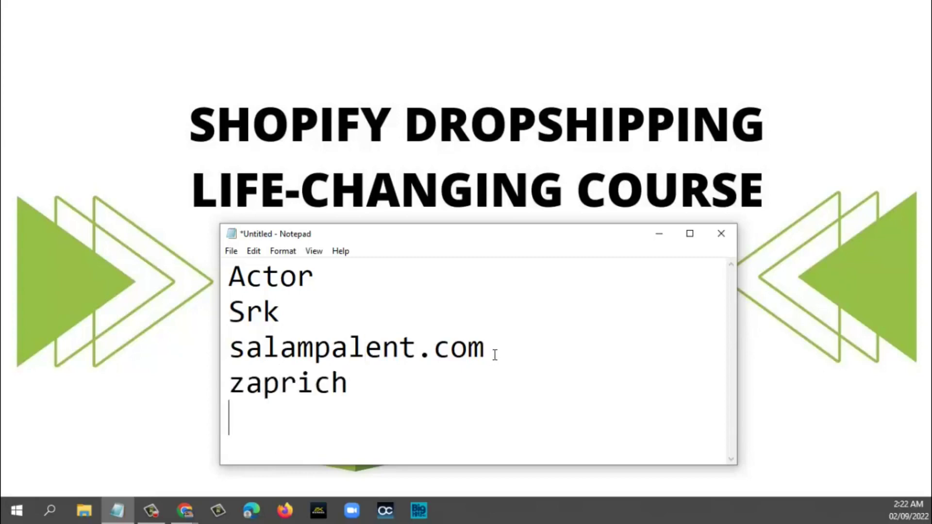
text(facebook)
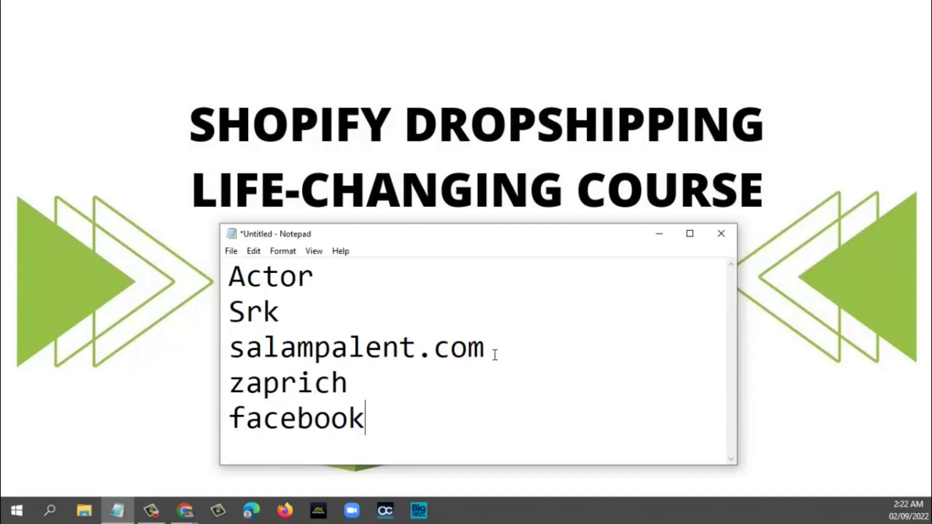
key(Return)
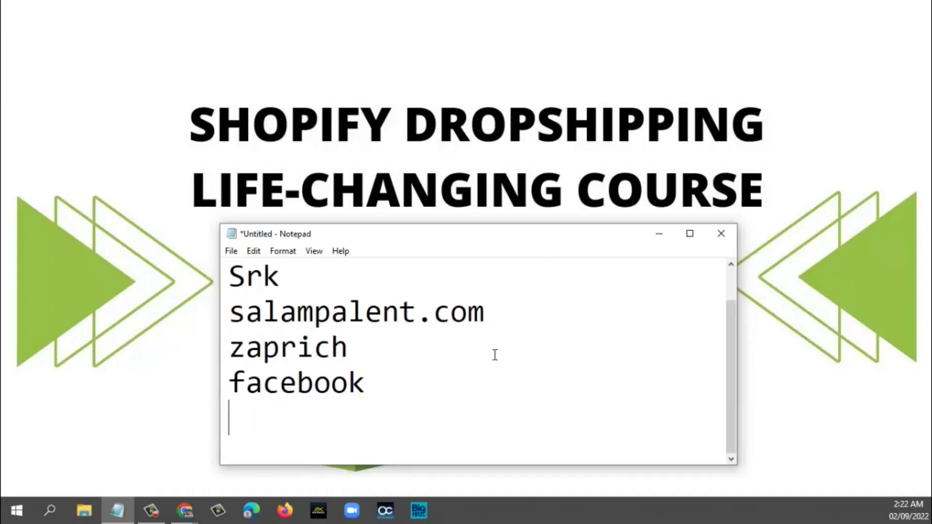
text(google)
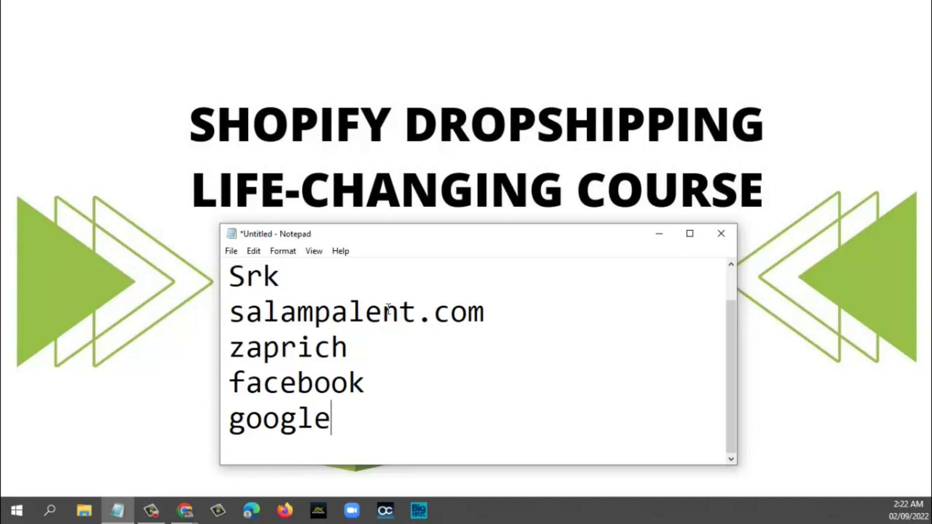
Change "salampalent.com" to "skpalent.com" in the note and highlight "skpalent"
scroll(388, 309, up, 1)
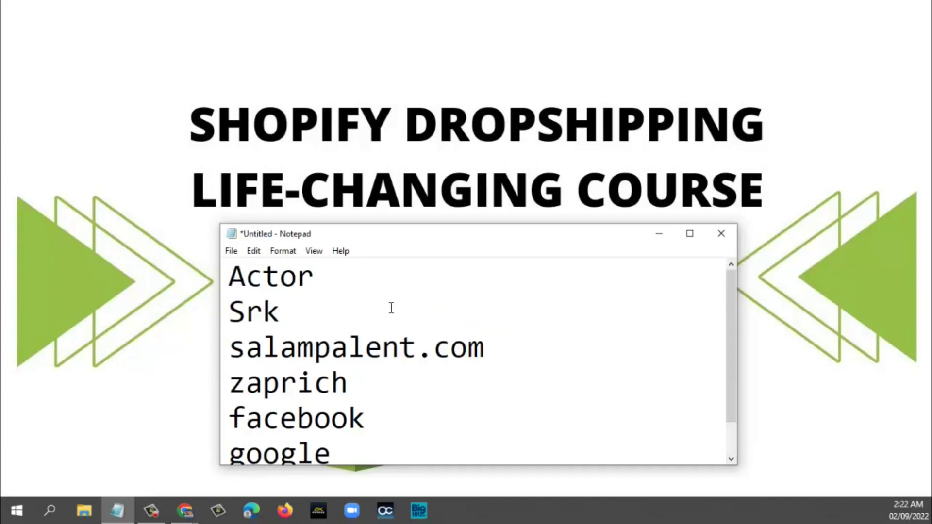
scroll(391, 307, down, 1)
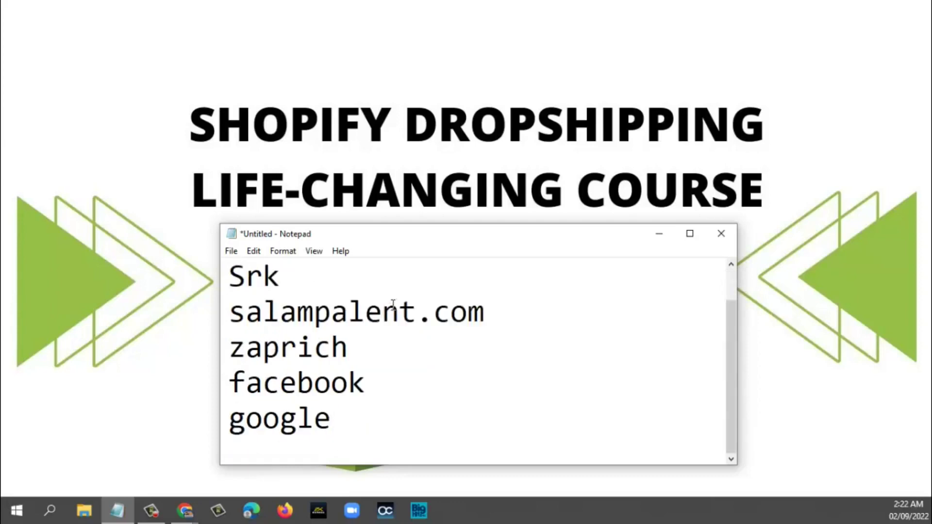
click(312, 318)
drag(312, 318, 235, 322)
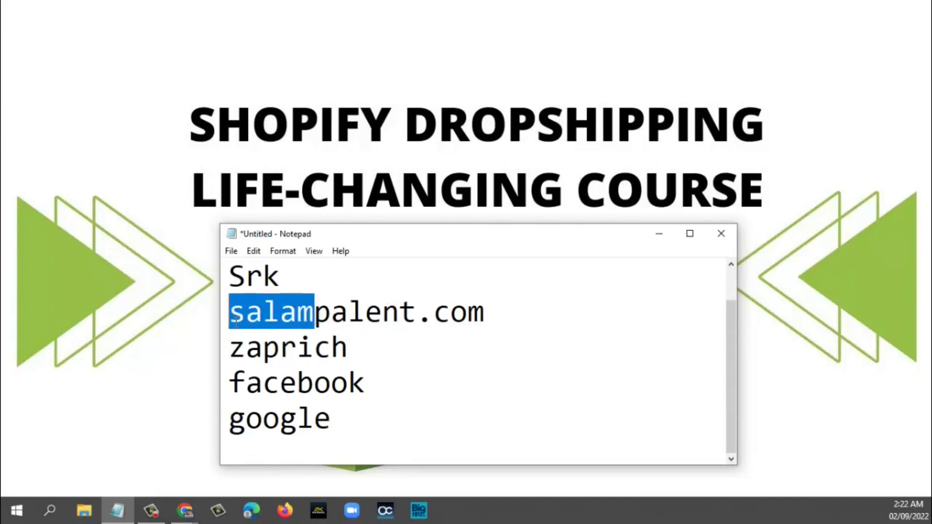
text(sk)
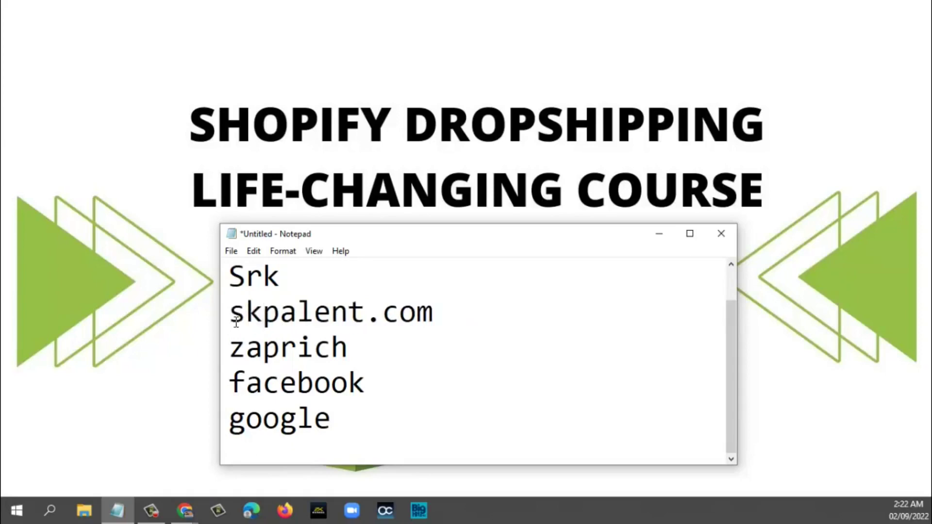
click(364, 315)
drag(364, 315, 232, 316)
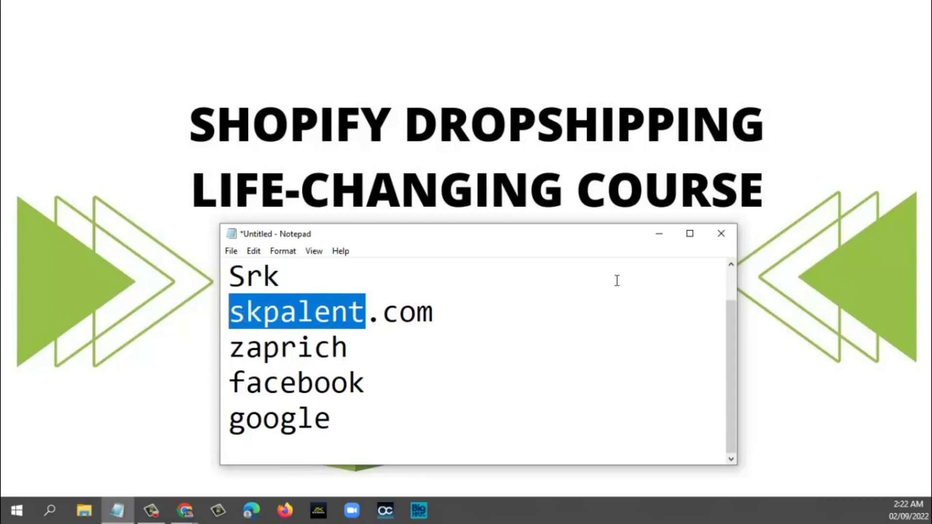
scroll(616, 312, up, 1)
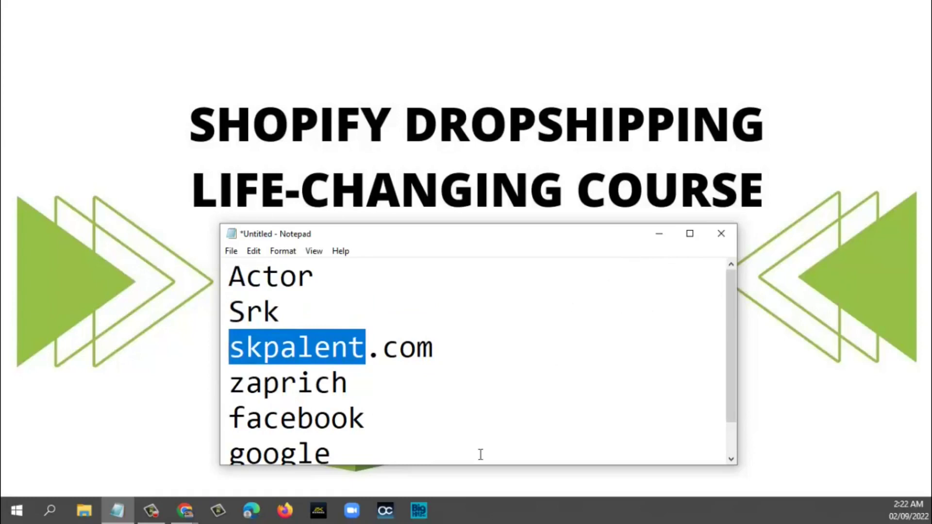
Switch to the Assignment sheet in Chrome and review the submitted domains down to row 21, highlighting that row's domain list
click(183, 519)
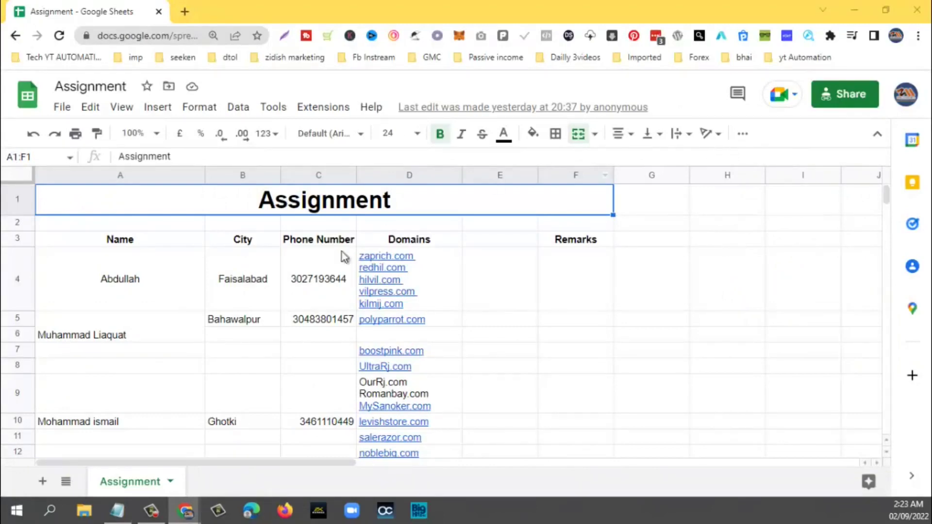
click(140, 287)
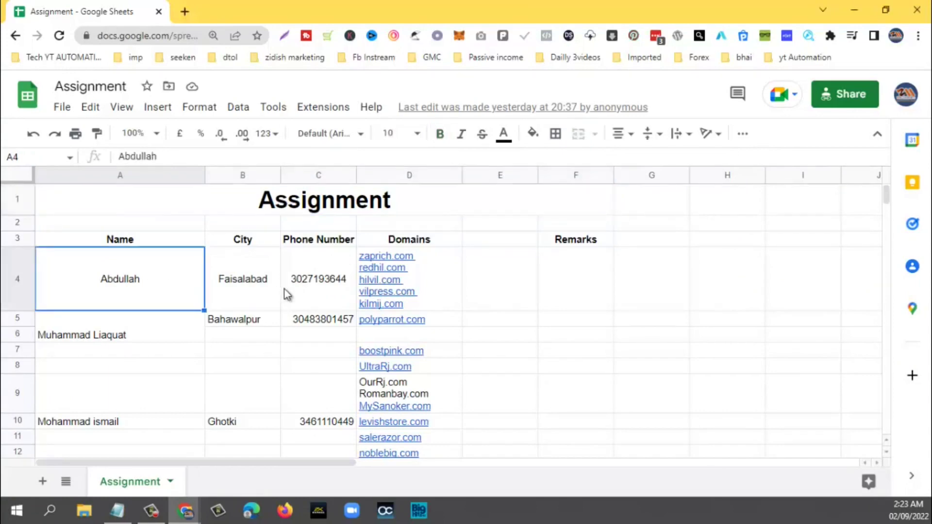
scroll(286, 293, down, 7)
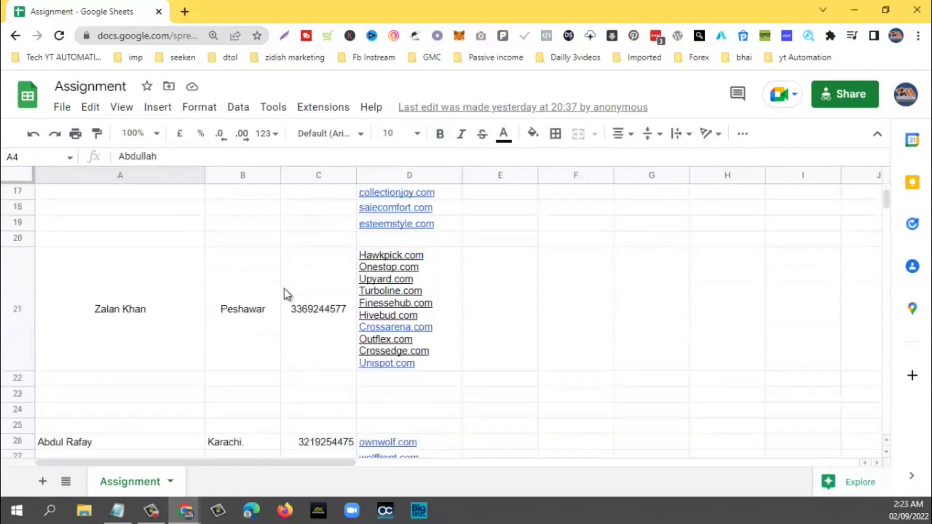
scroll(286, 294, up, 7)
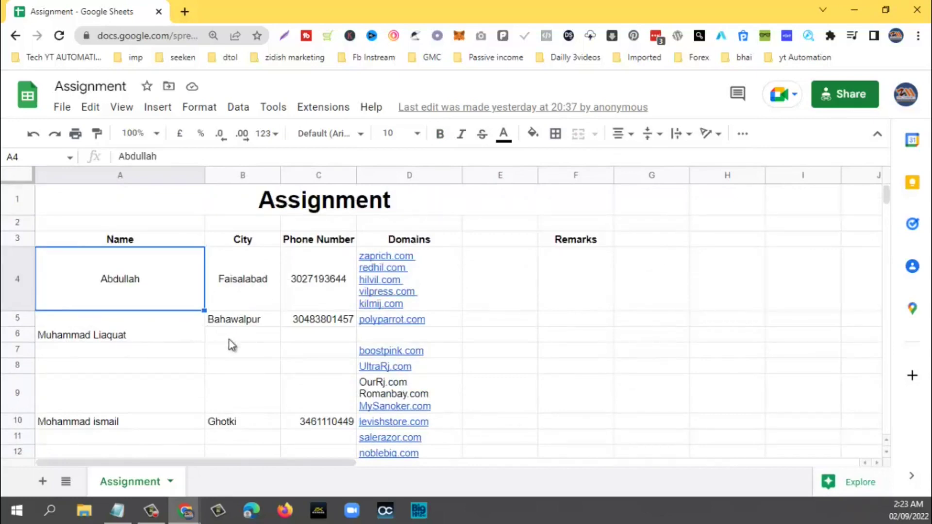
scroll(229, 340, down, 2)
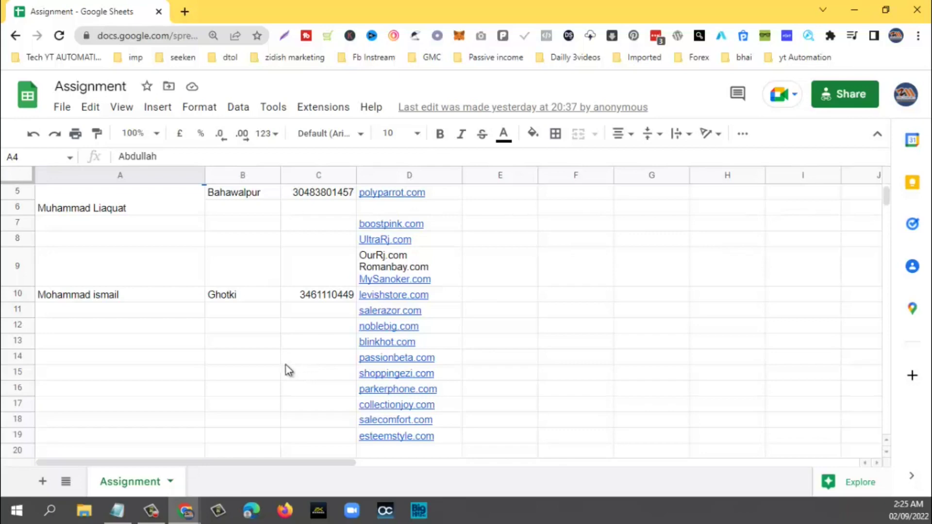
mouse_move(446, 323)
scroll(301, 332, down, 4)
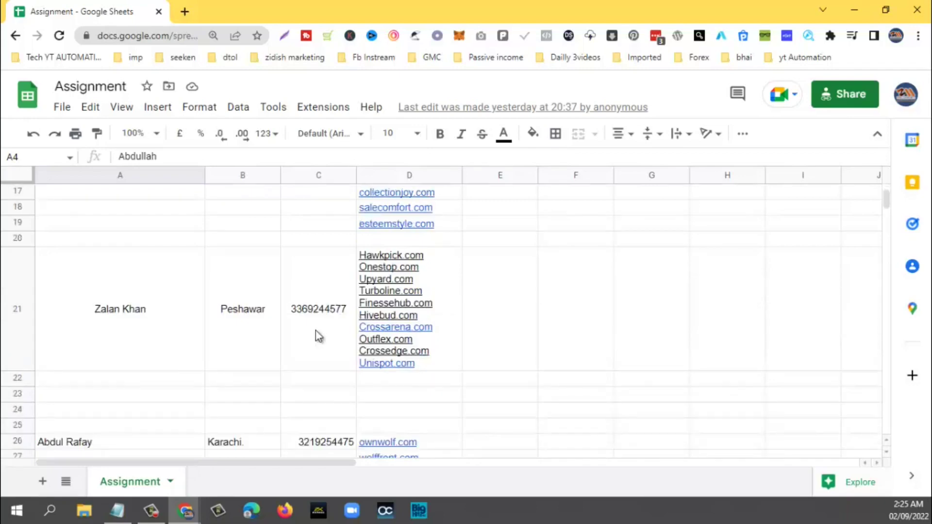
drag(430, 361, 355, 362)
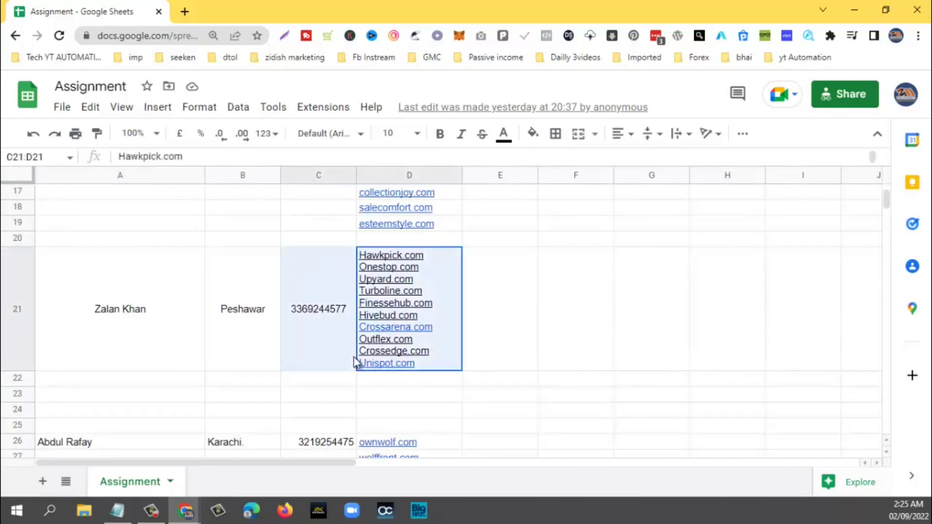
click(253, 364)
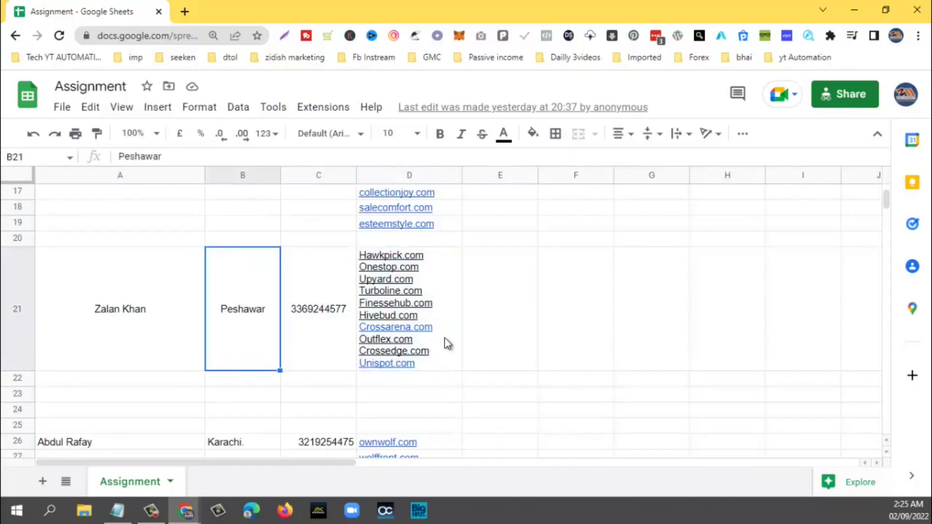
Go back to the upper entries and examine the domains in cell D9, including the MySanoker.com link
mouse_move(443, 343)
scroll(525, 321, up, 6)
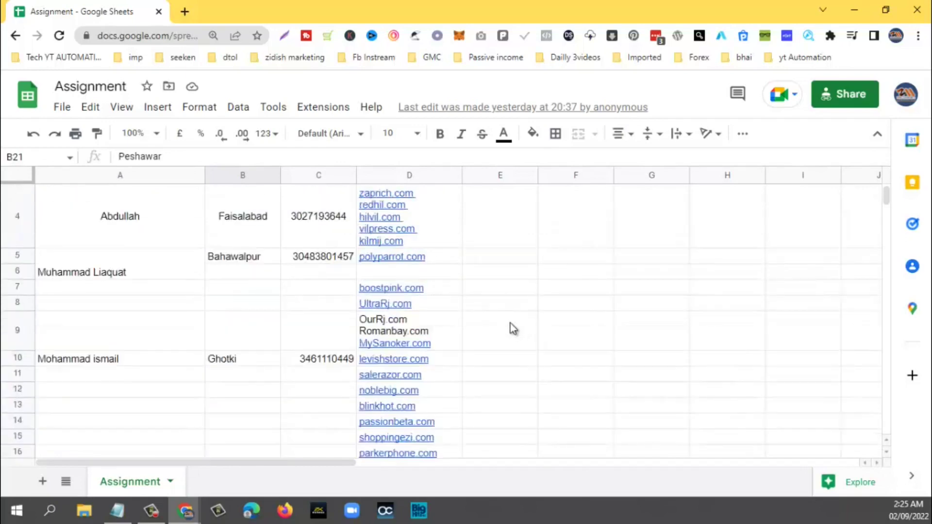
mouse_move(373, 324)
scroll(403, 273, down, 1)
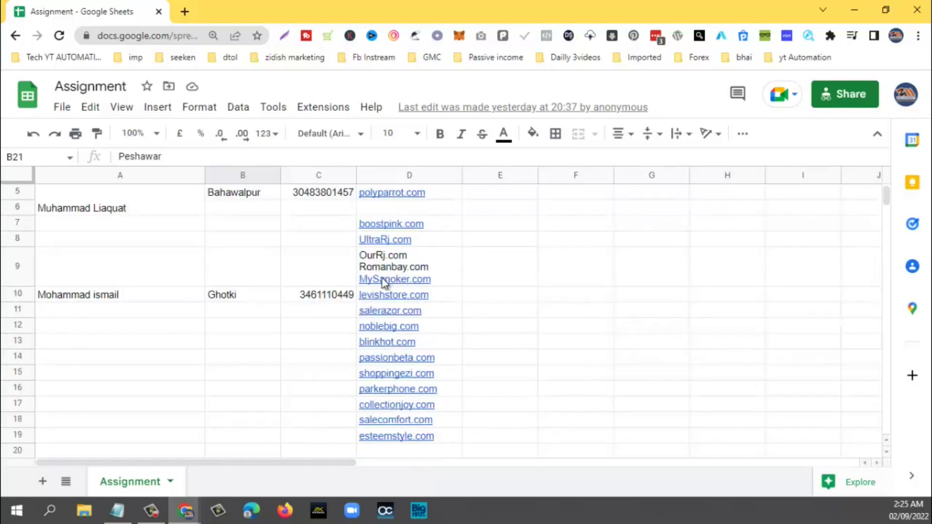
click(365, 283)
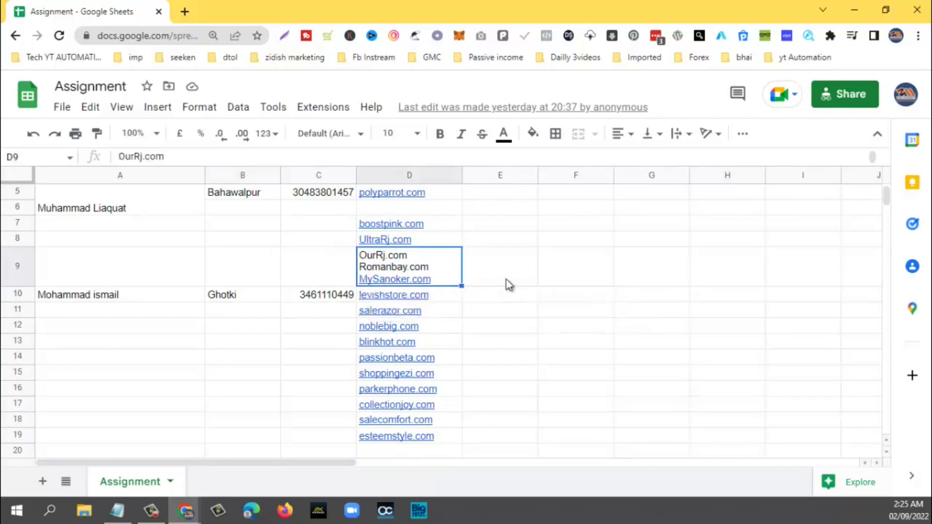
scroll(499, 287, up, 1)
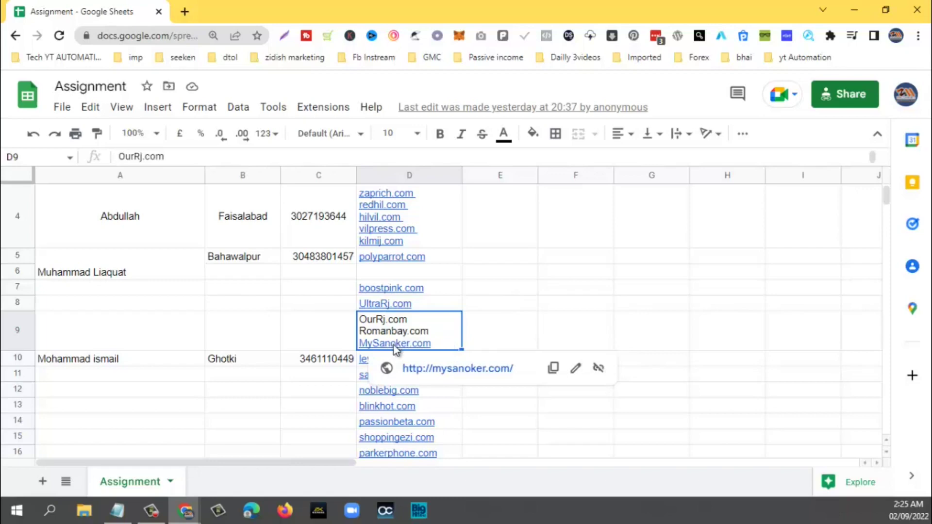
click(493, 340)
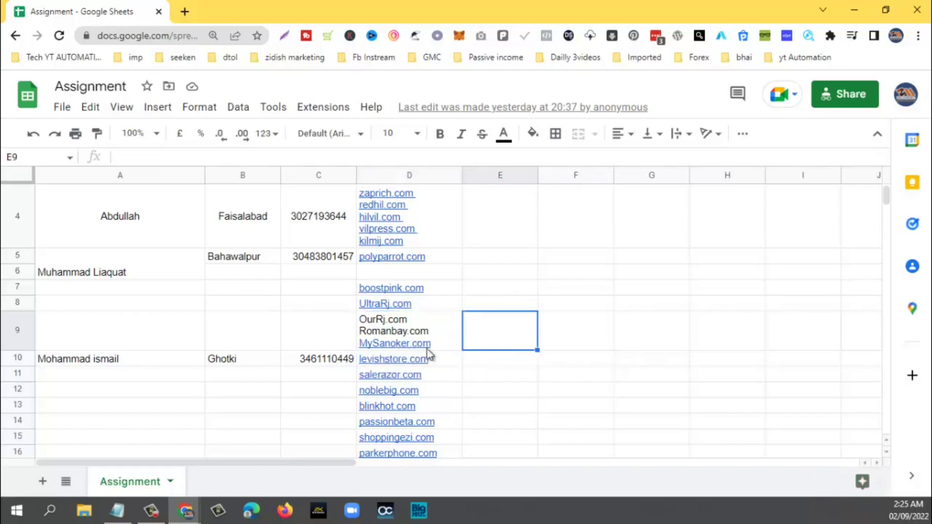
click(404, 347)
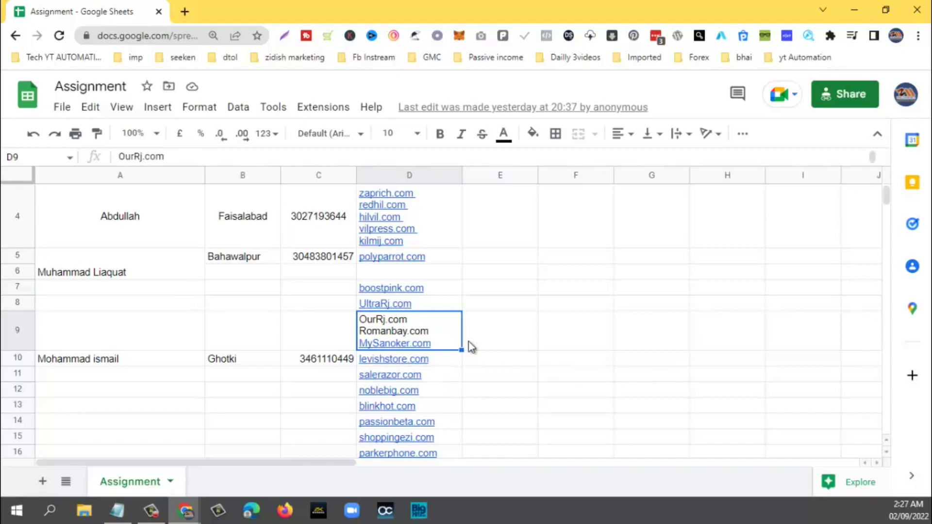
Examine the domains submitted in rows 10 to 19, from levishstore.com to esteemstyle.com, and highlight D10:D19
scroll(468, 342, down, 2)
mouse_move(444, 288)
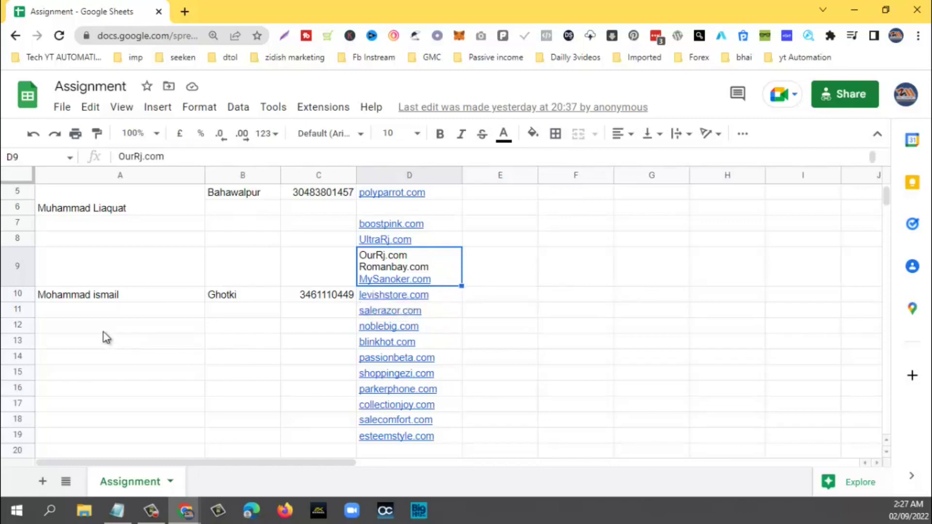
scroll(289, 326, down, 1)
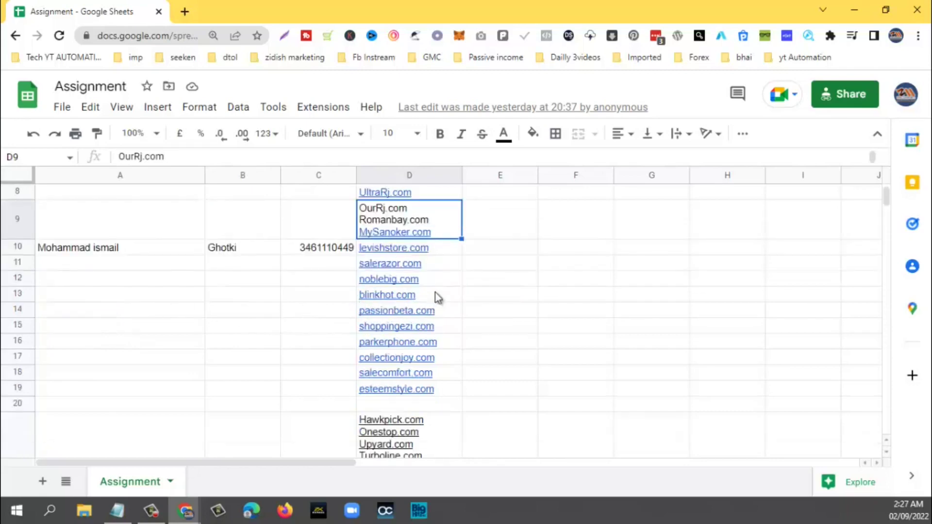
mouse_move(377, 266)
scroll(339, 335, down, 1)
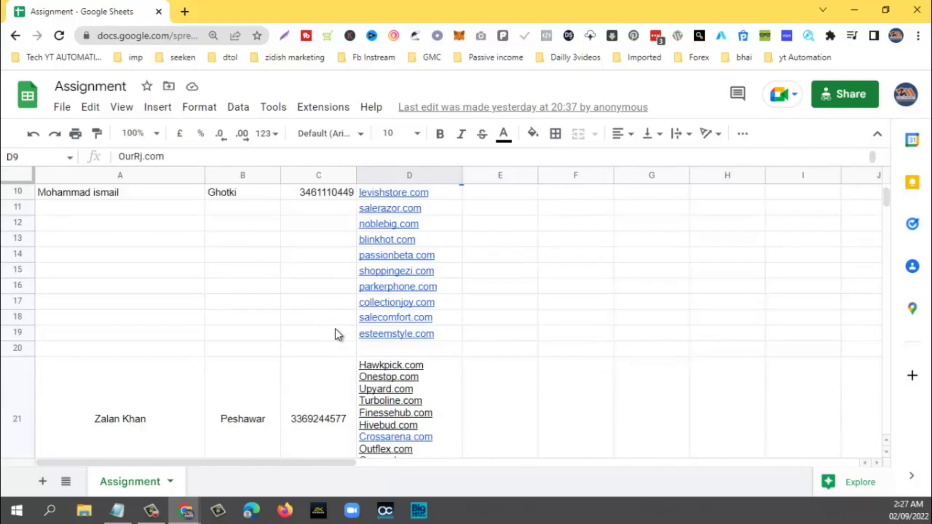
scroll(338, 334, up, 1)
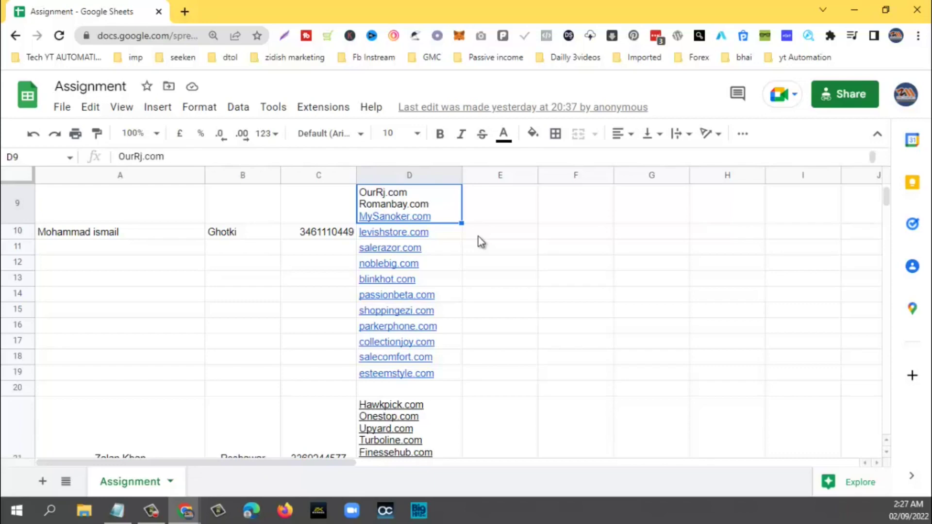
mouse_move(461, 234)
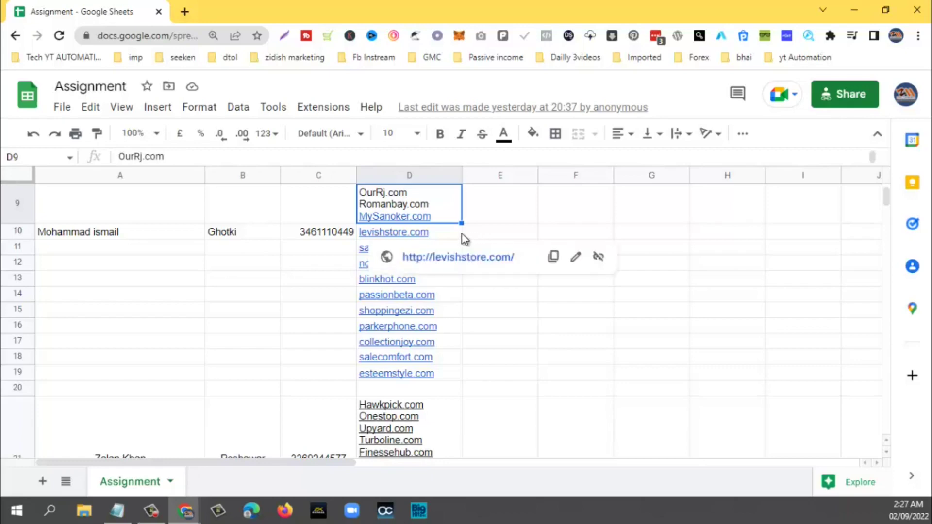
drag(462, 234, 436, 370)
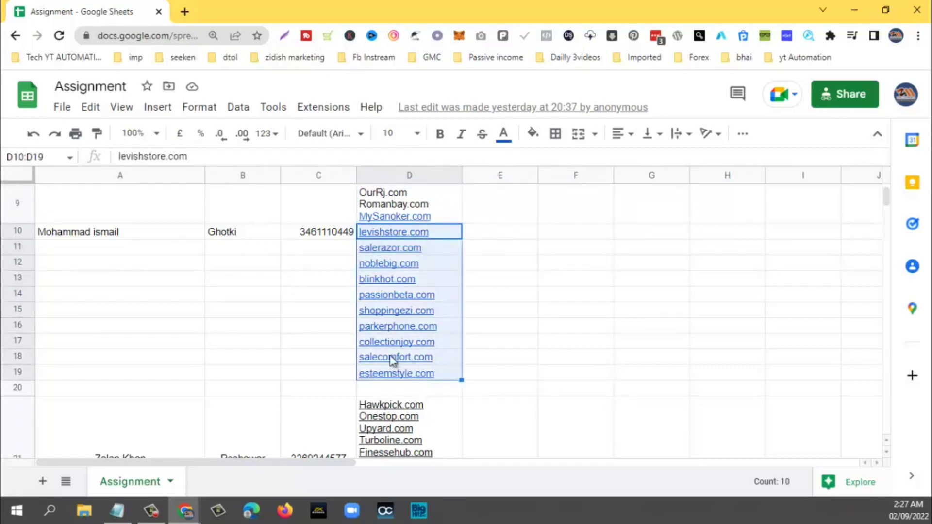
click(295, 331)
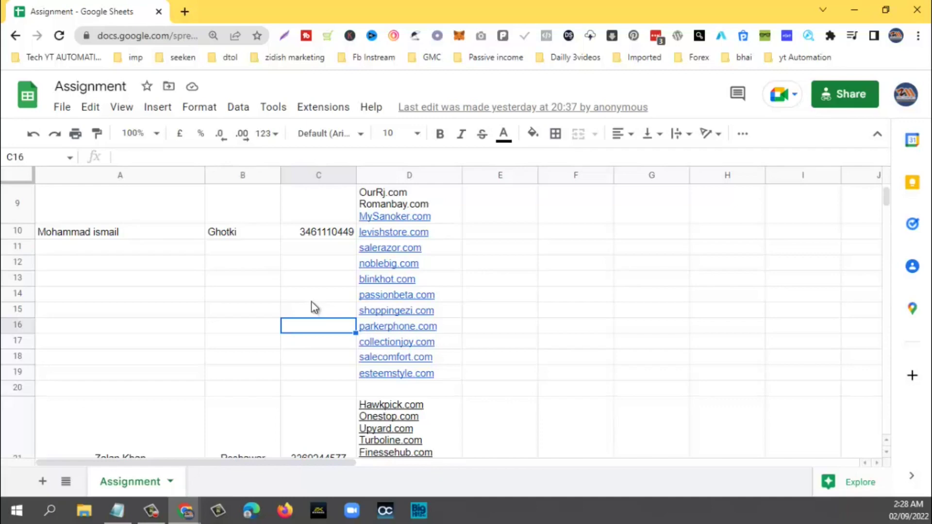
Switch to Notepad and delete all the text in the note
click(117, 511)
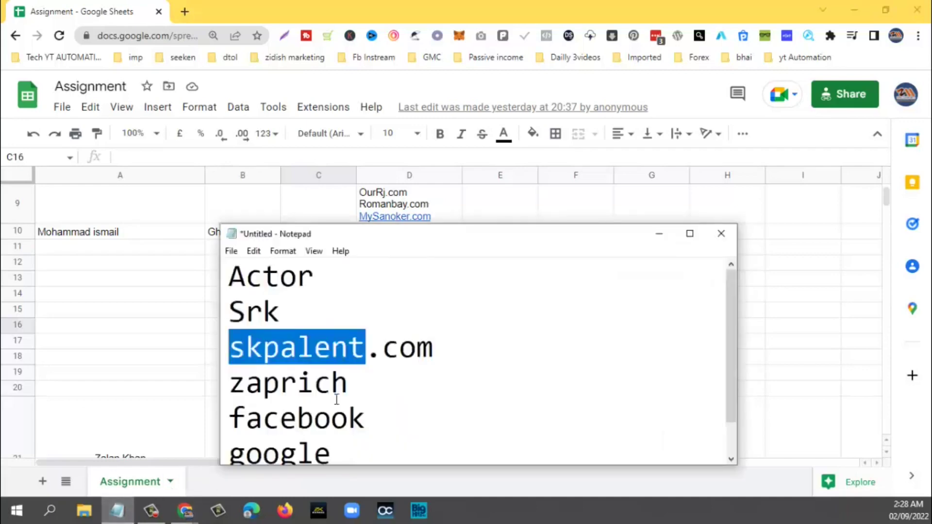
scroll(335, 380, down, 1)
click(362, 380)
key(ctrl+a)
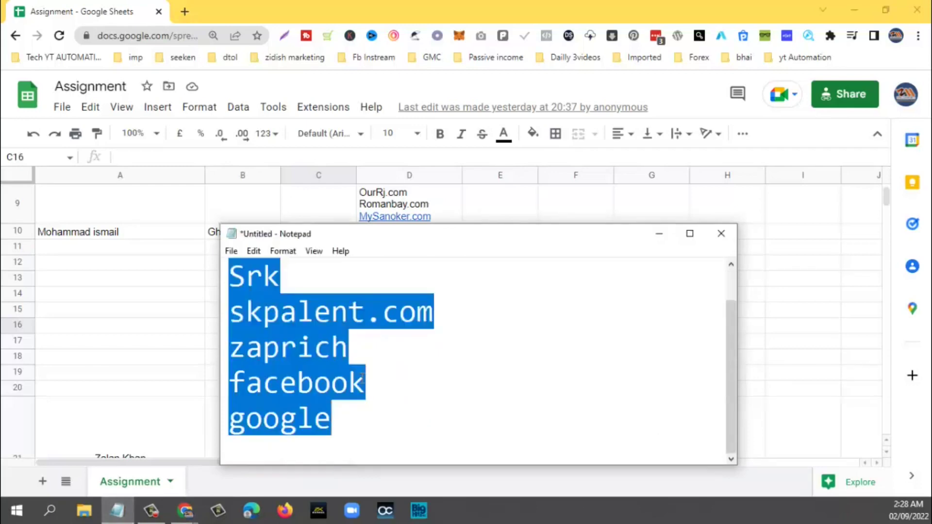
key(BackSpace)
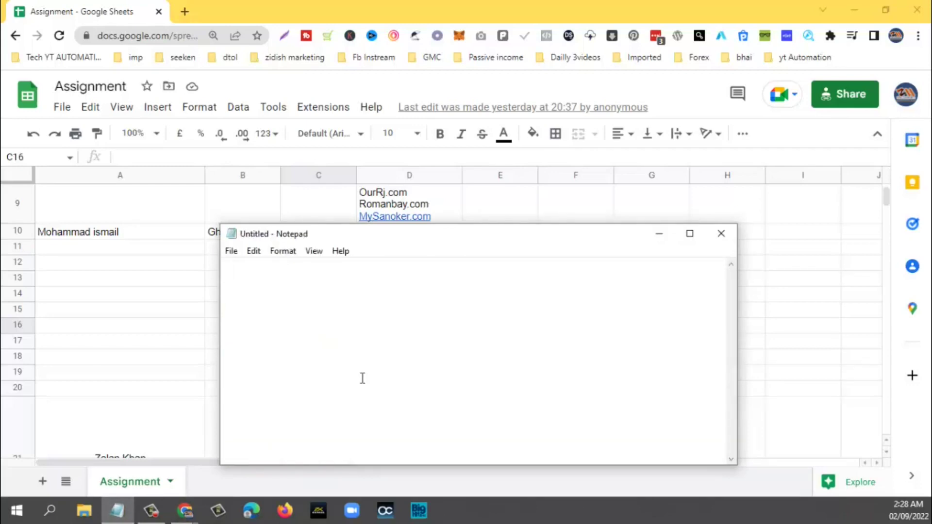
Write the example words Tip, Zap and top on separate lines in the empty note and highlight all three
text(Tip)
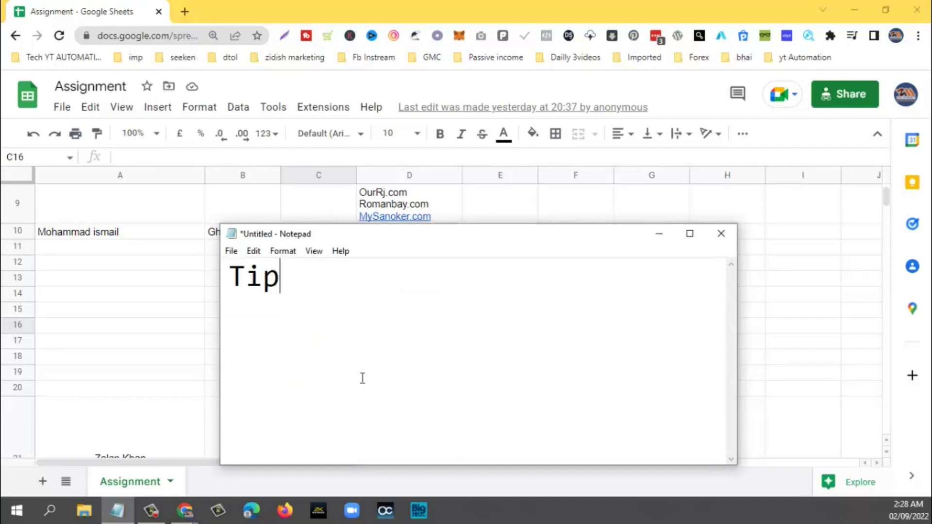
key(Return)
text(Zap)
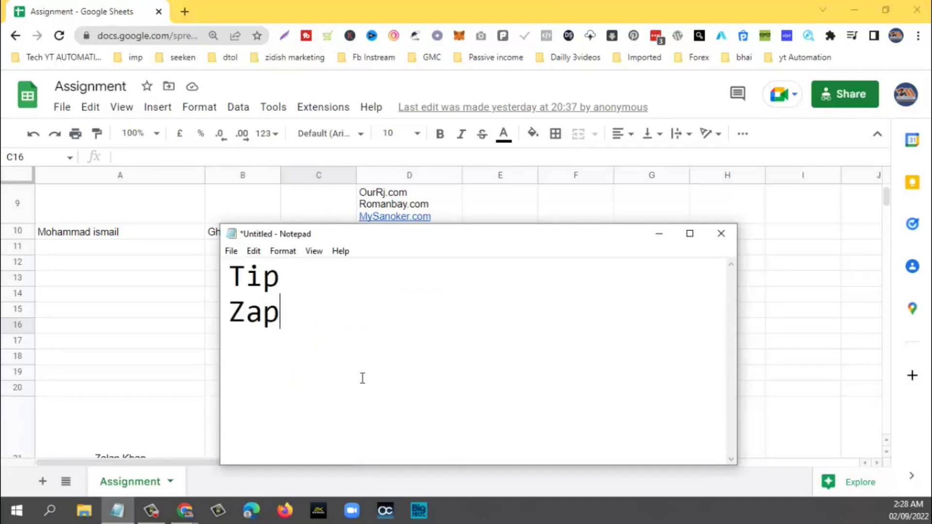
key(Return)
text(top)
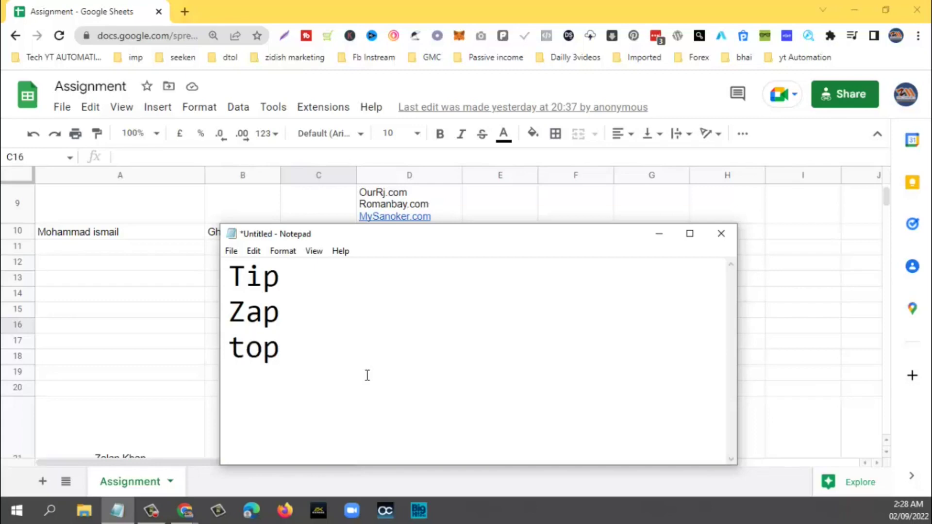
drag(301, 365, 230, 278)
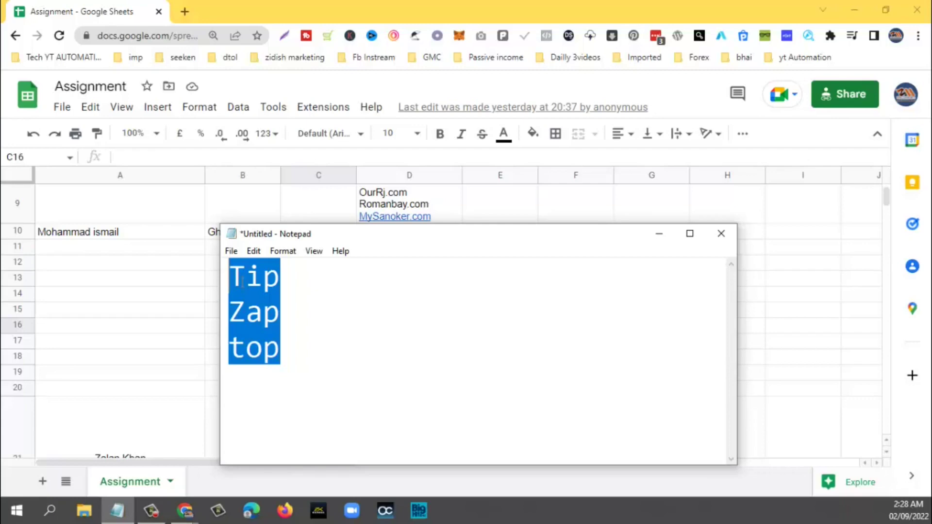
click(301, 354)
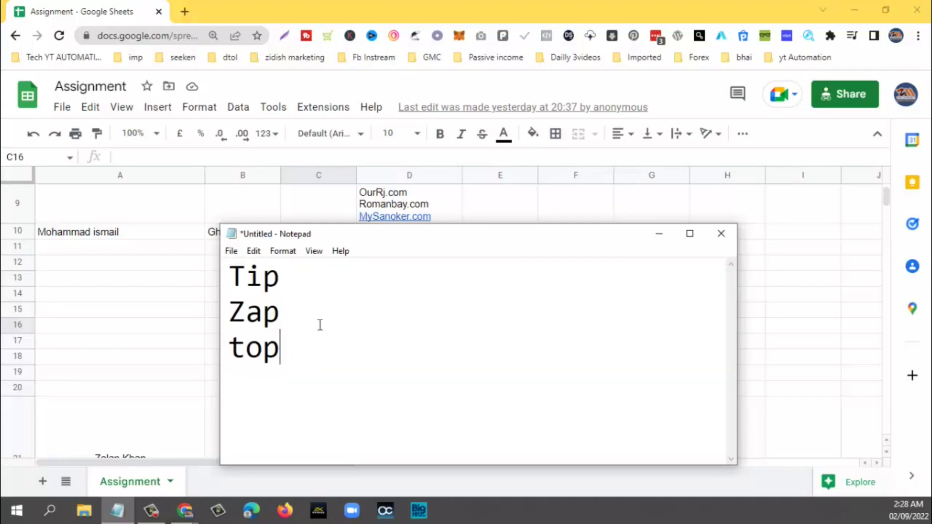
Move Notepad aside, minimize it and return to row 21 of the Assignment sheet
drag(379, 239, 596, 294)
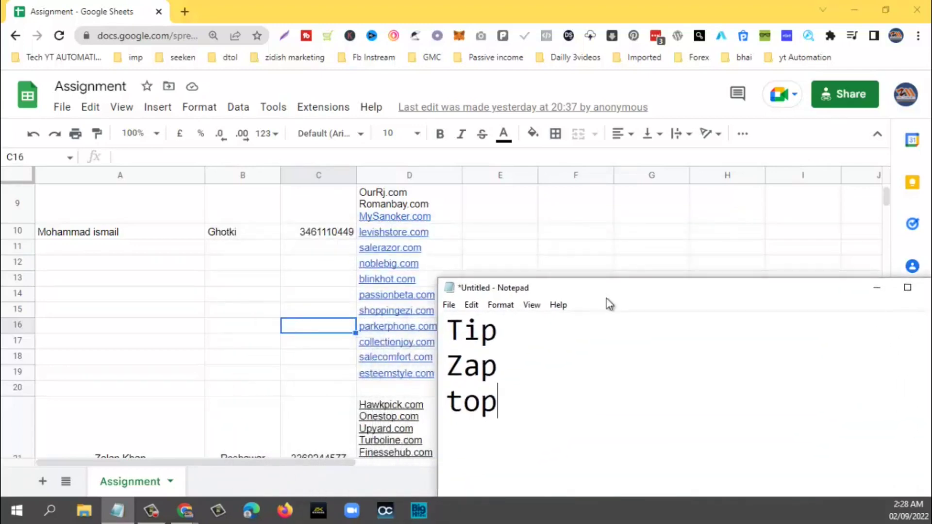
click(877, 288)
scroll(582, 325, down, 1)
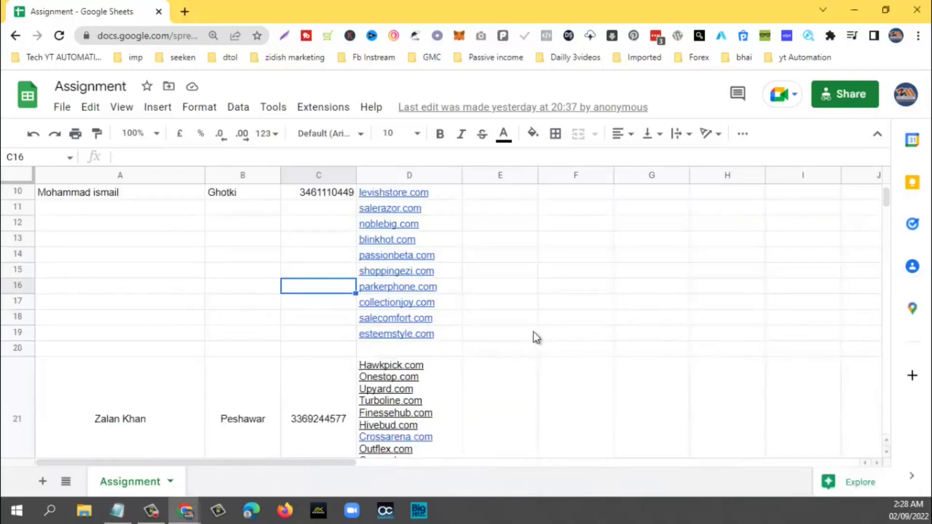
scroll(534, 332, down, 3)
scroll(220, 375, up, 3)
scroll(220, 375, up, 3)
scroll(221, 375, down, 3)
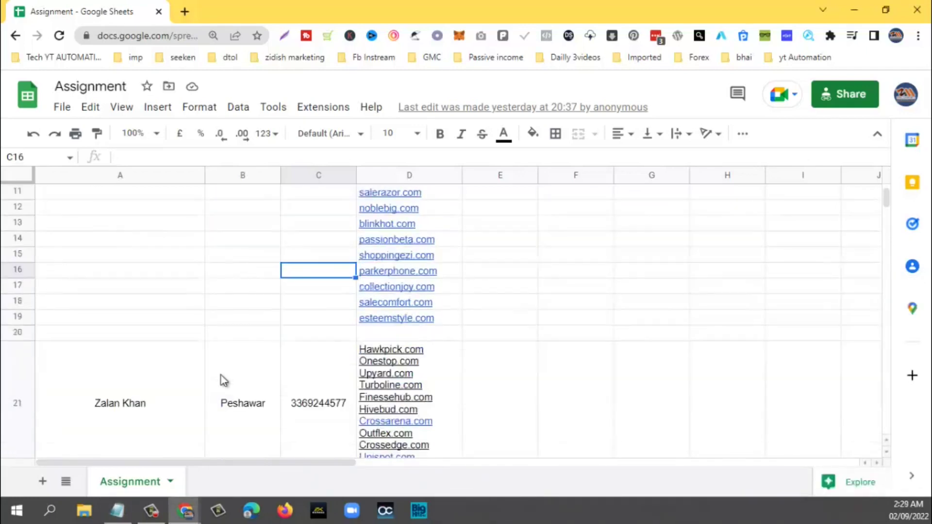
scroll(209, 378, down, 2)
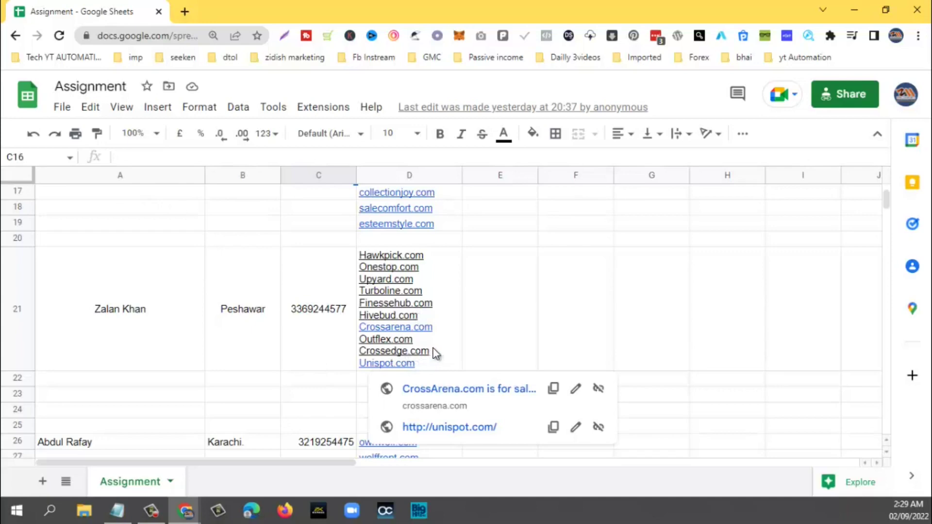
Examine the domain list in cell D21, from Hawkpick.com to Unispot.com
click(397, 347)
double_click(403, 345)
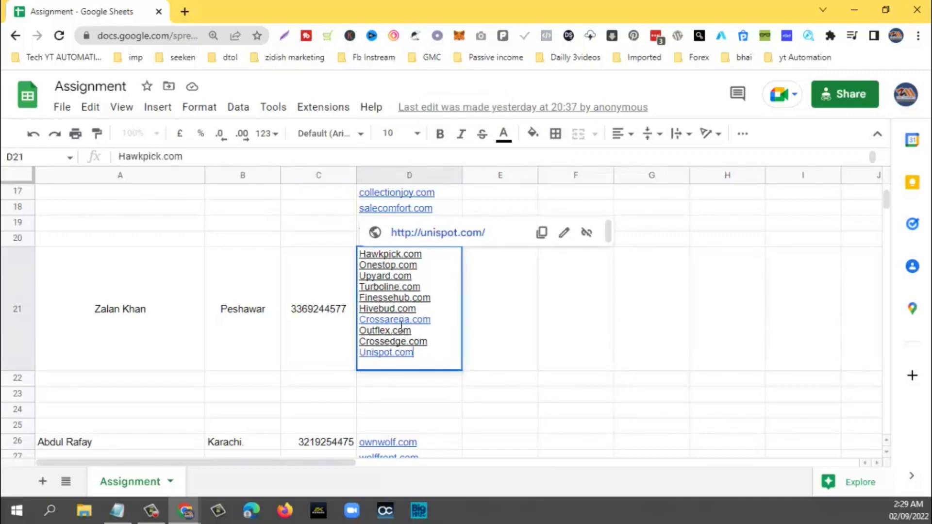
click(345, 348)
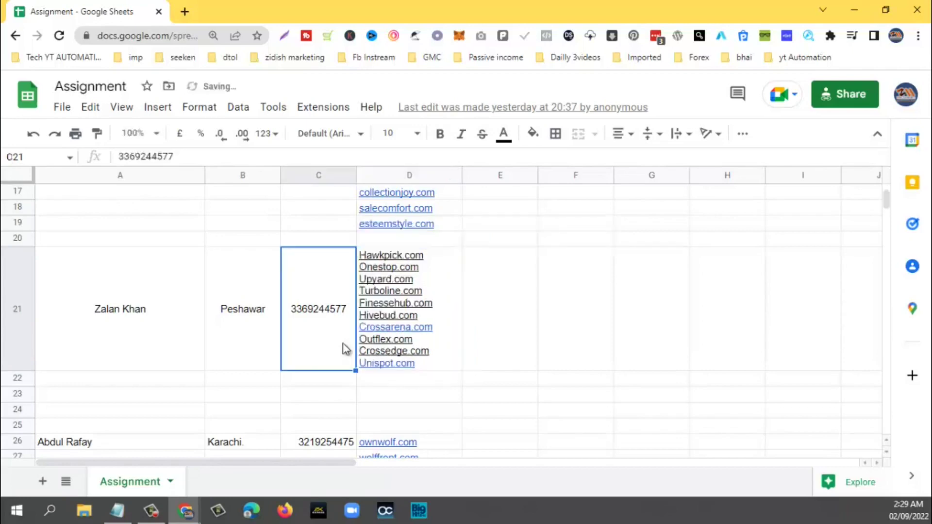
click(376, 260)
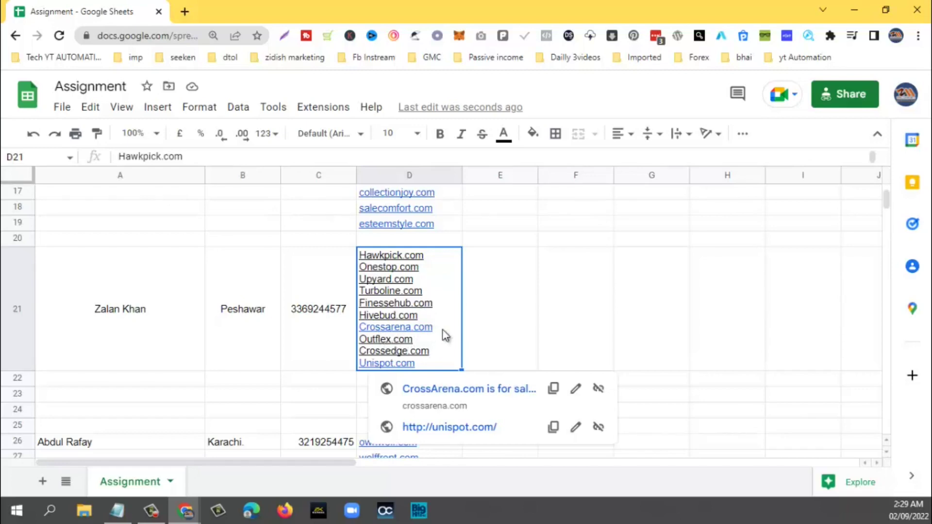
scroll(491, 329, down, 3)
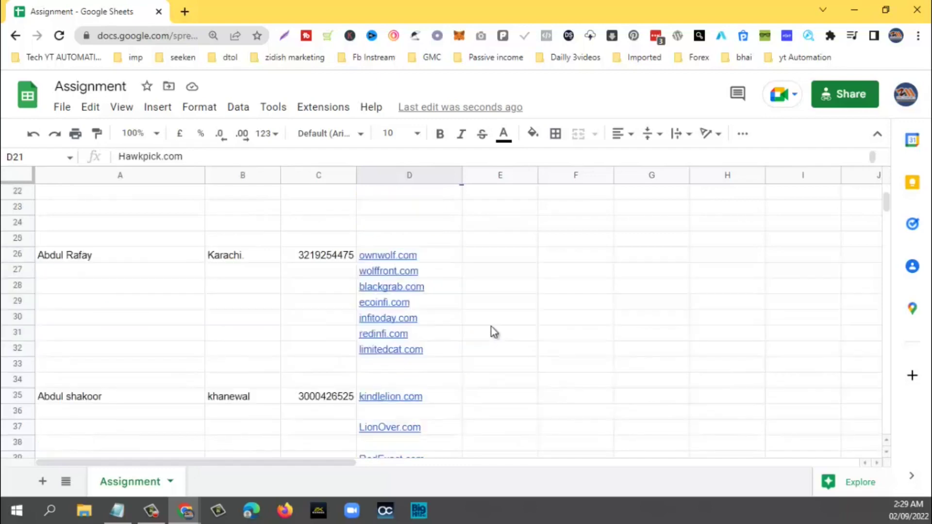
scroll(491, 329, up, 2)
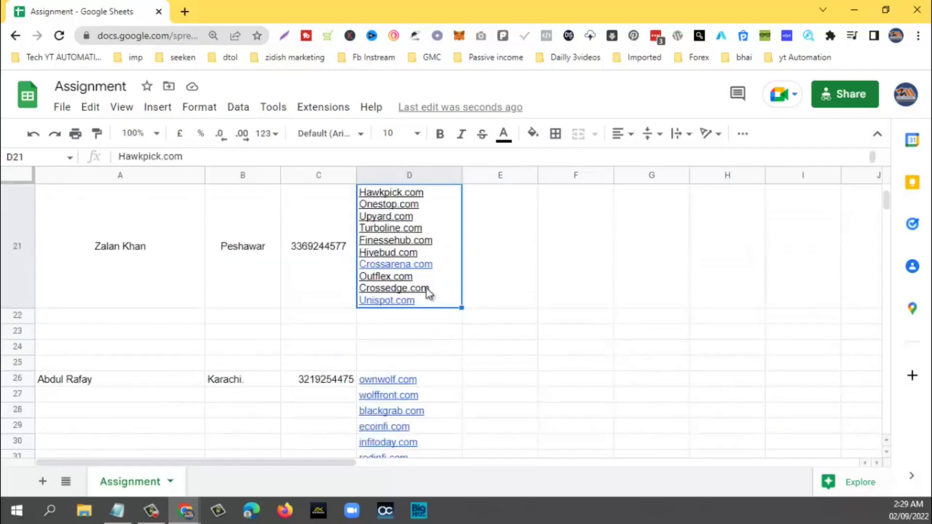
mouse_move(425, 288)
Examine the domains in D26:D32, from ownwolf.com to limitedcat.com, singling out blackgrab.com and ownwolf.com
scroll(491, 268, down, 3)
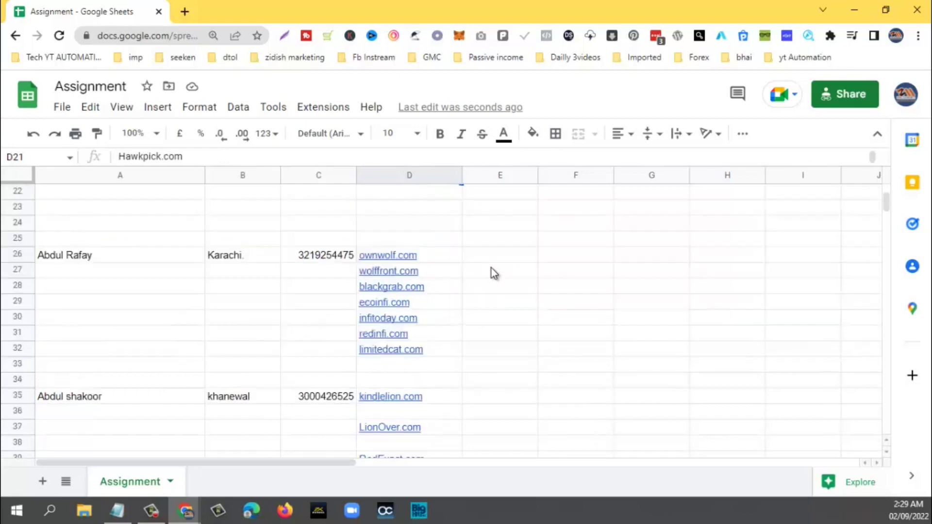
scroll(451, 290, up, 1)
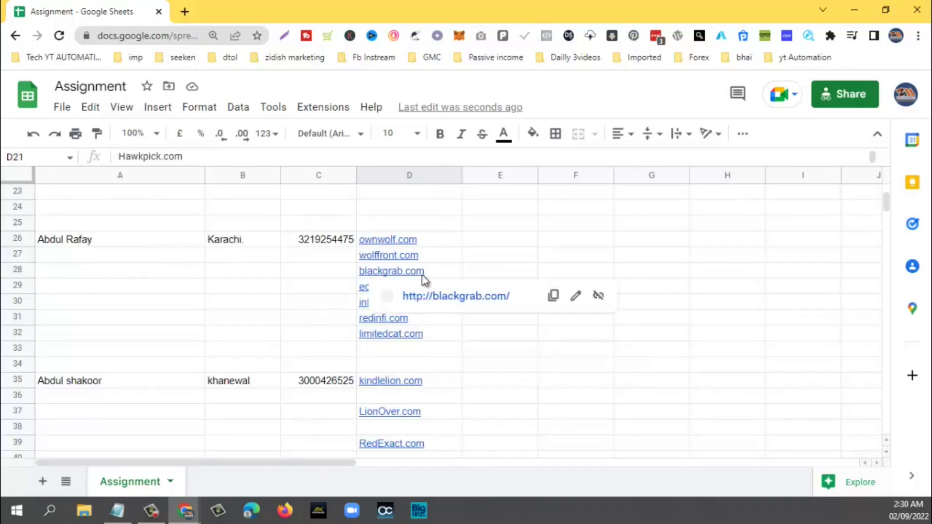
click(323, 358)
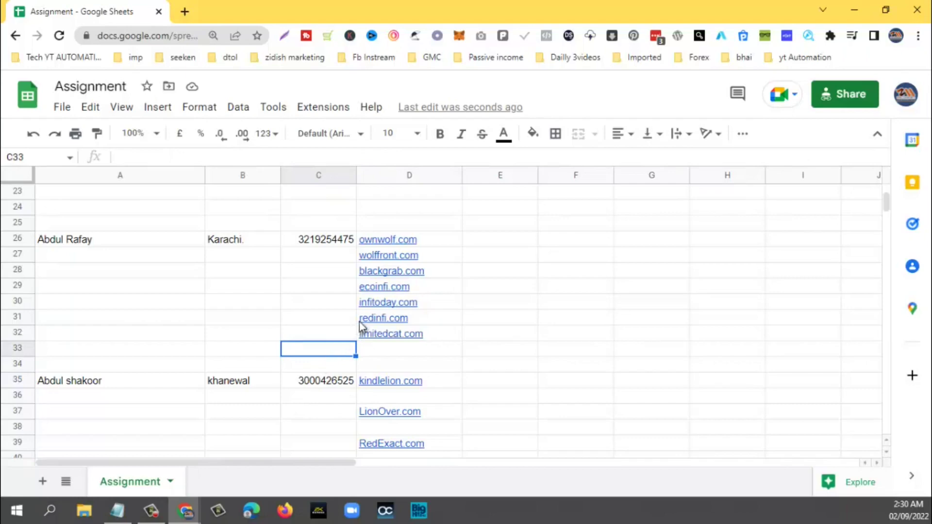
mouse_move(368, 305)
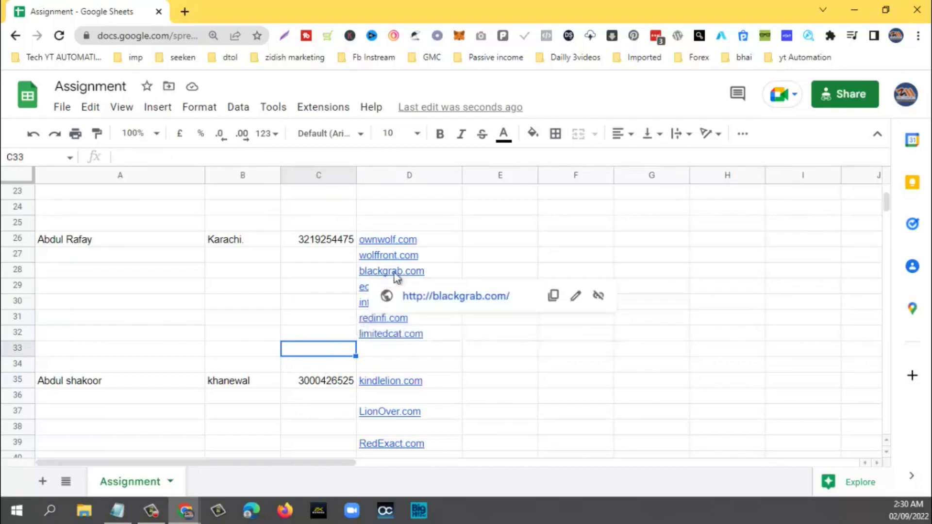
click(376, 275)
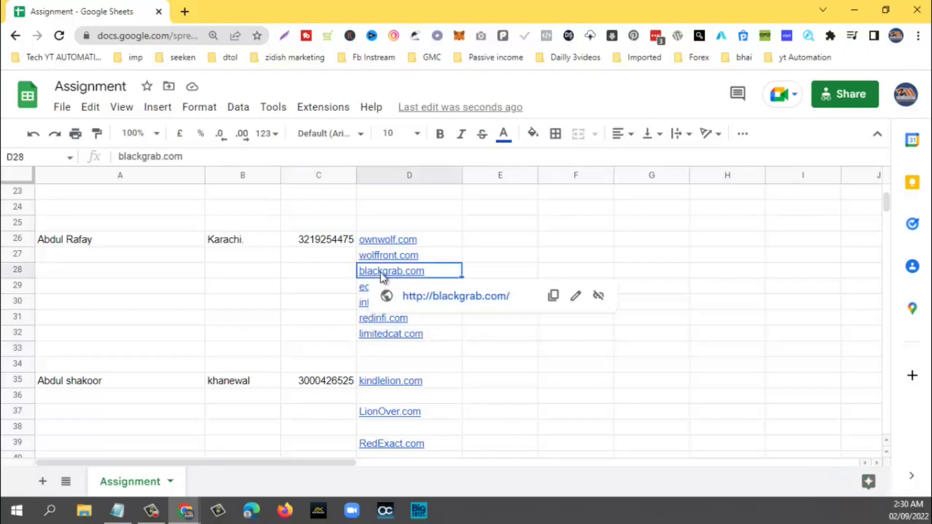
mouse_move(430, 257)
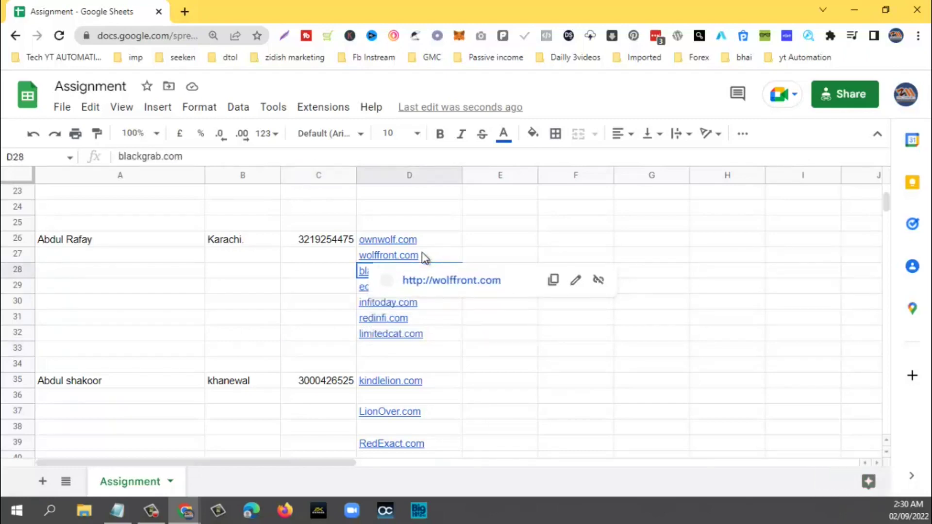
click(356, 241)
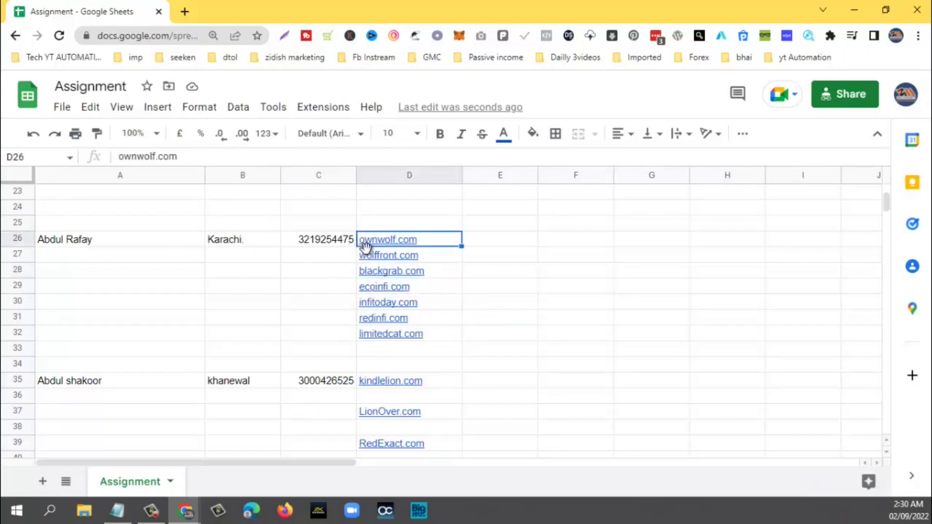
mouse_move(369, 255)
click(377, 275)
scroll(378, 278, down, 1)
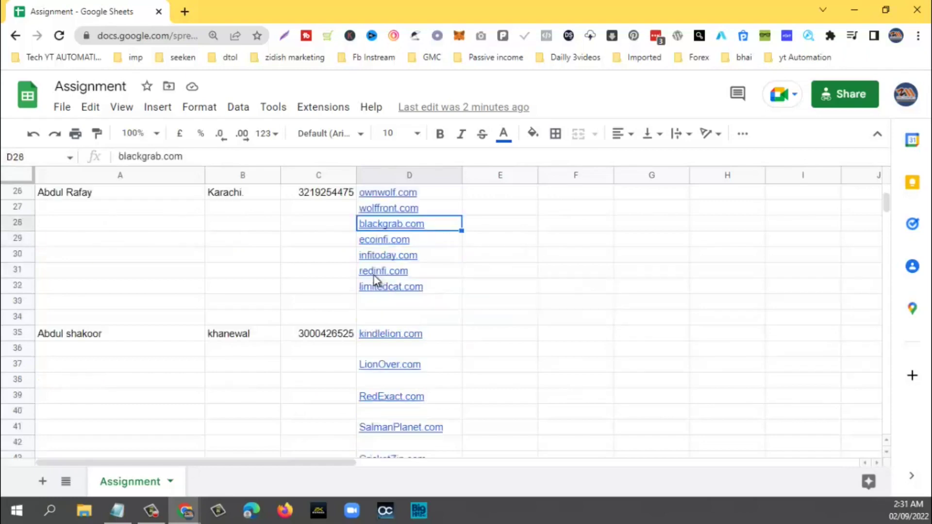
click(517, 319)
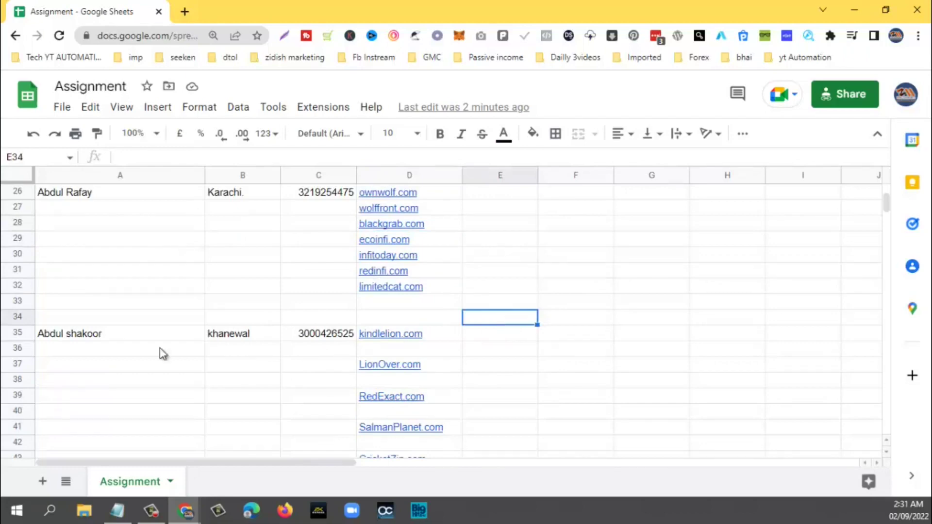
Examine the domains in rows 35 to 43, from kindlelion.com to CricketZip.com, selecting the entry in D41
scroll(126, 360, down, 1)
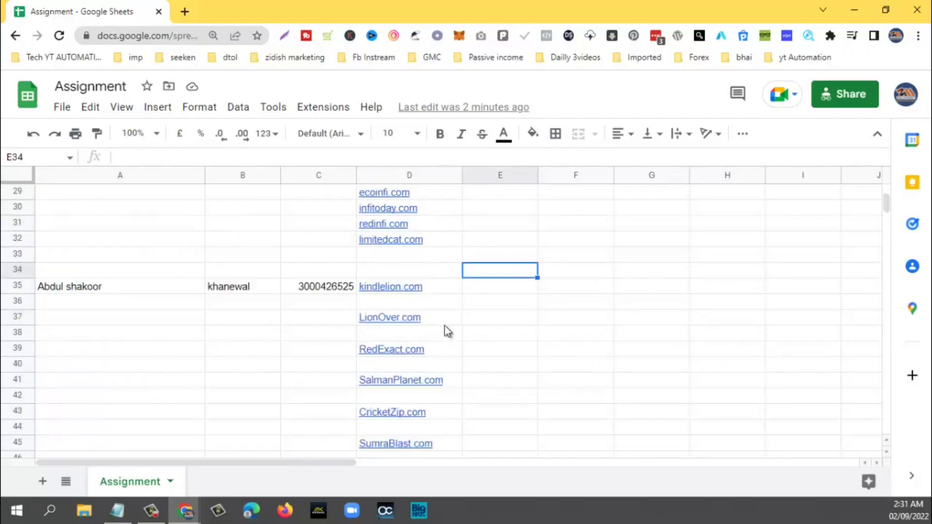
scroll(451, 325, down, 1)
click(238, 329)
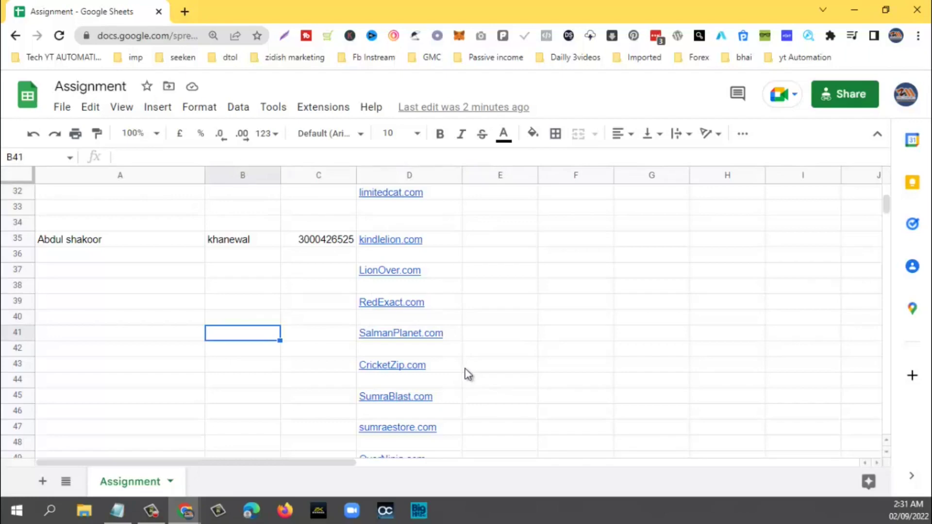
mouse_move(376, 368)
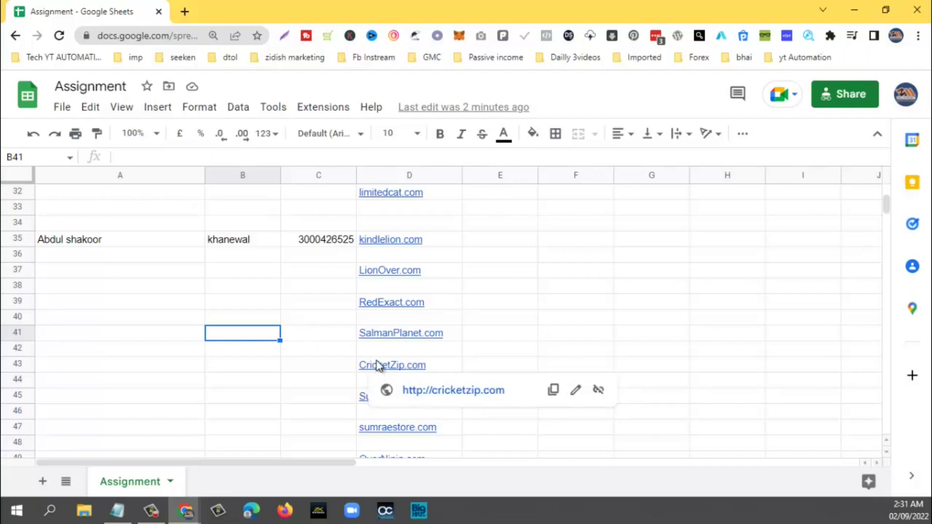
click(379, 339)
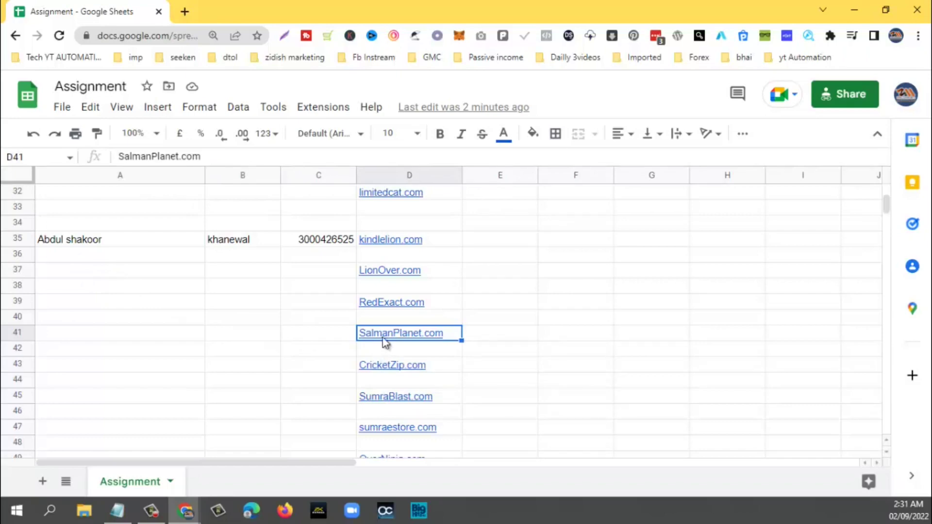
mouse_move(382, 336)
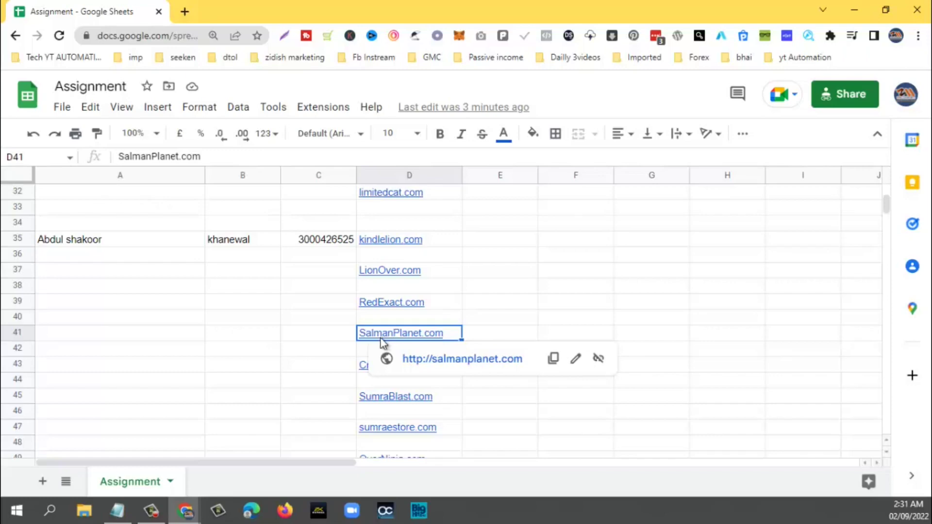
click(322, 364)
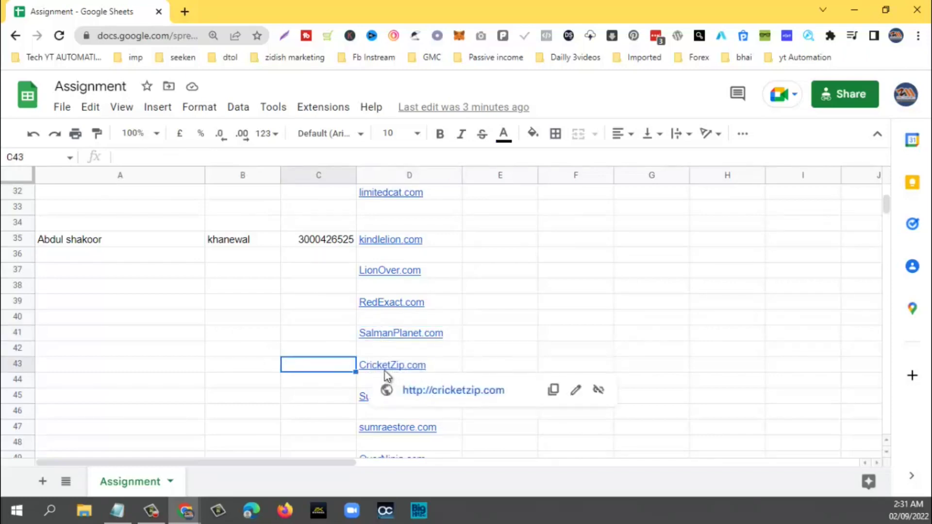
mouse_move(412, 308)
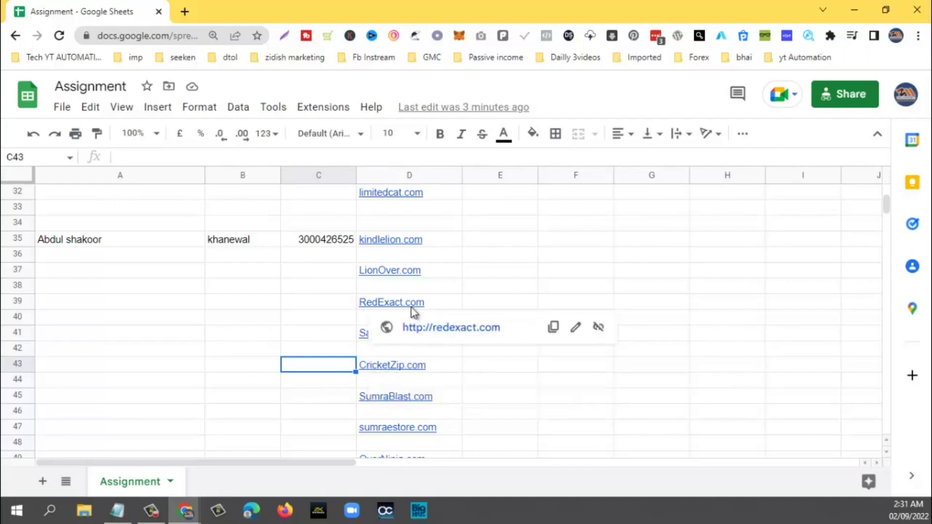
Review the submissions further down to row 51, checking the OverNinja.com entry in D49
scroll(411, 308, down, 3)
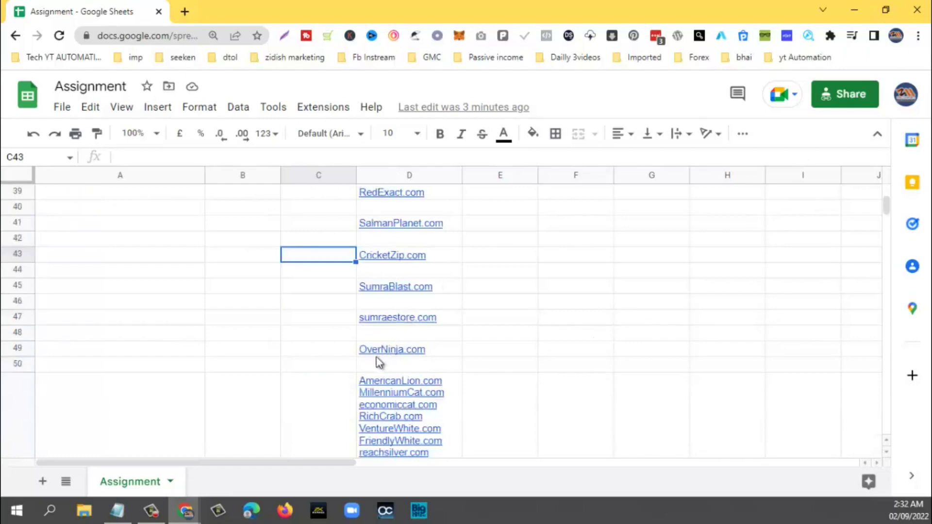
click(393, 357)
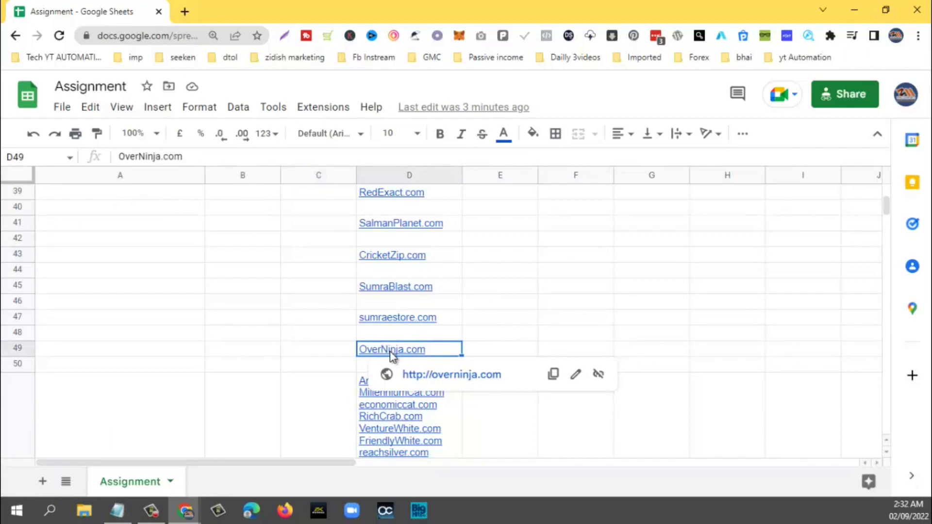
click(320, 357)
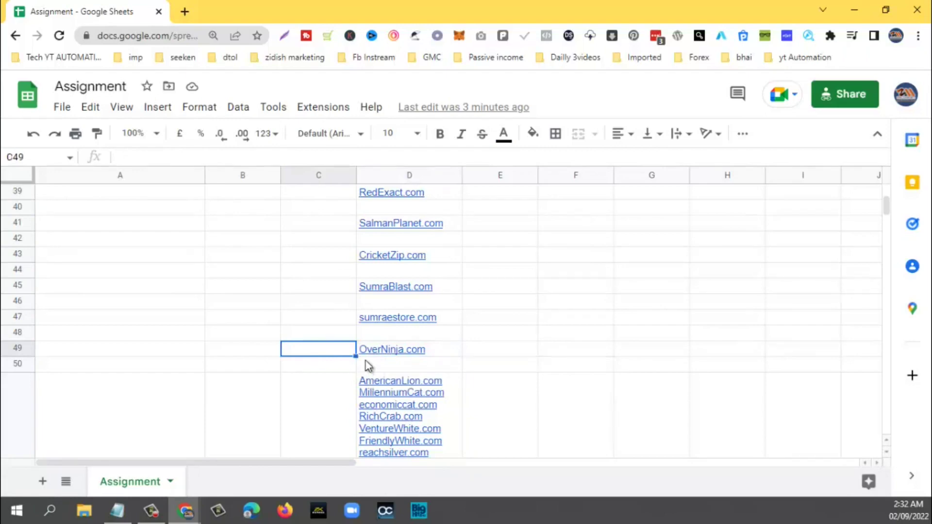
mouse_move(400, 357)
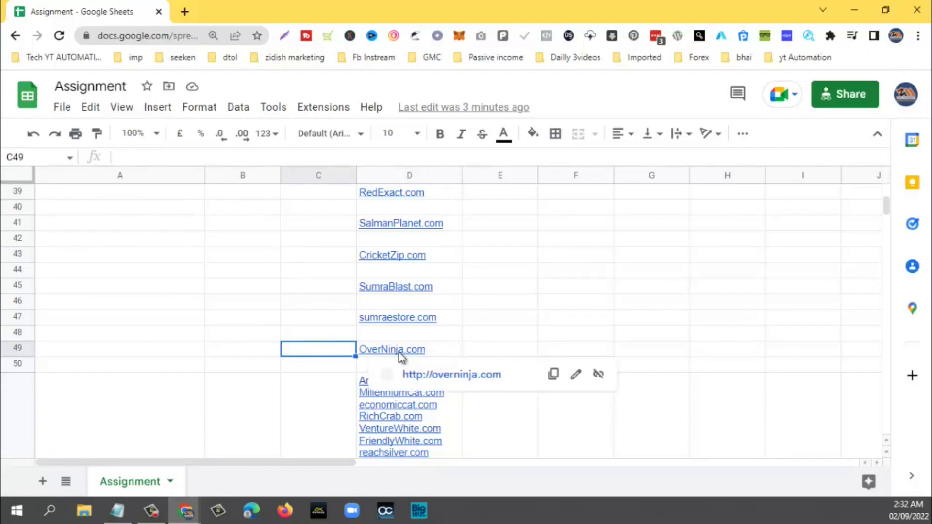
scroll(344, 354, down, 1)
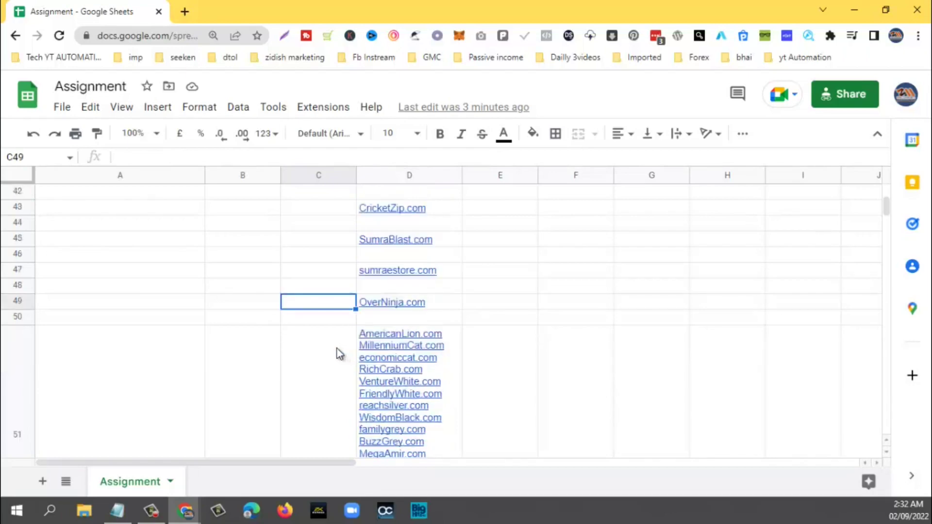
Examine the domain list in cell D51, from AmericanLion.com to thewanye.com, and return to the submissions in rows 5 to 19
mouse_move(381, 311)
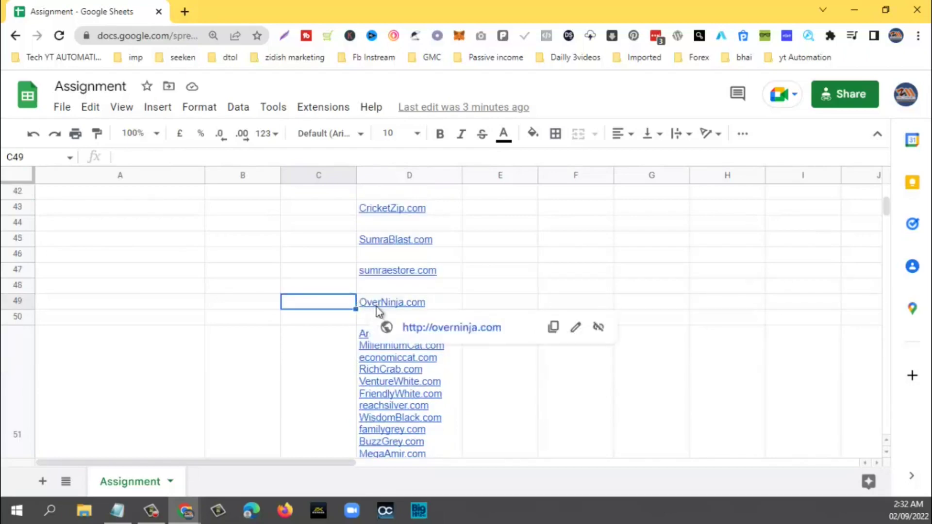
click(326, 366)
scroll(328, 366, down, 2)
scroll(327, 366, up, 2)
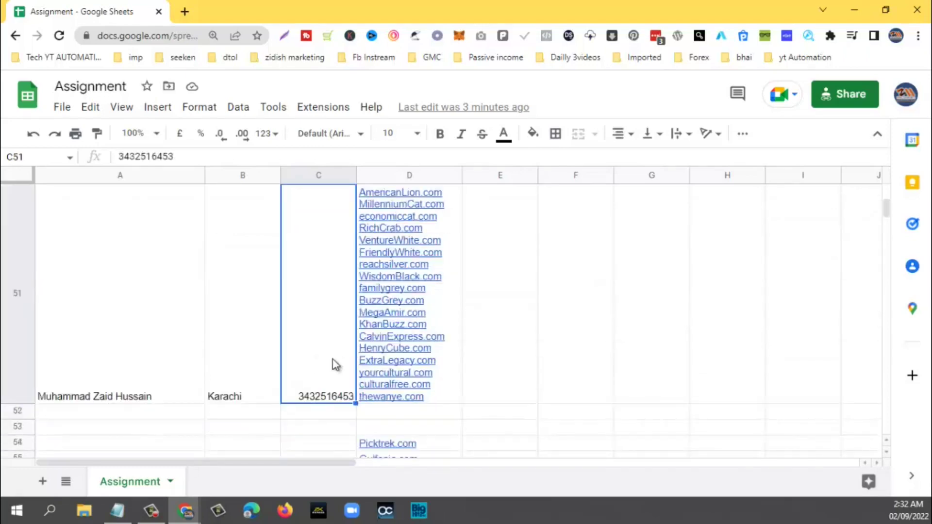
mouse_move(887, 212)
mouse_down()
mouse_move(890, 220)
mouse_move(881, 208)
mouse_up()
scroll(232, 388, up, 1)
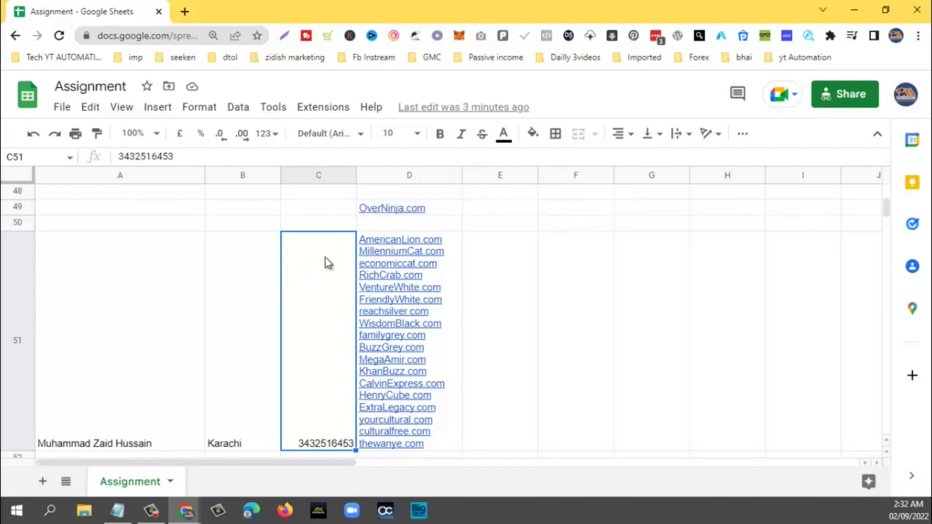
mouse_move(367, 279)
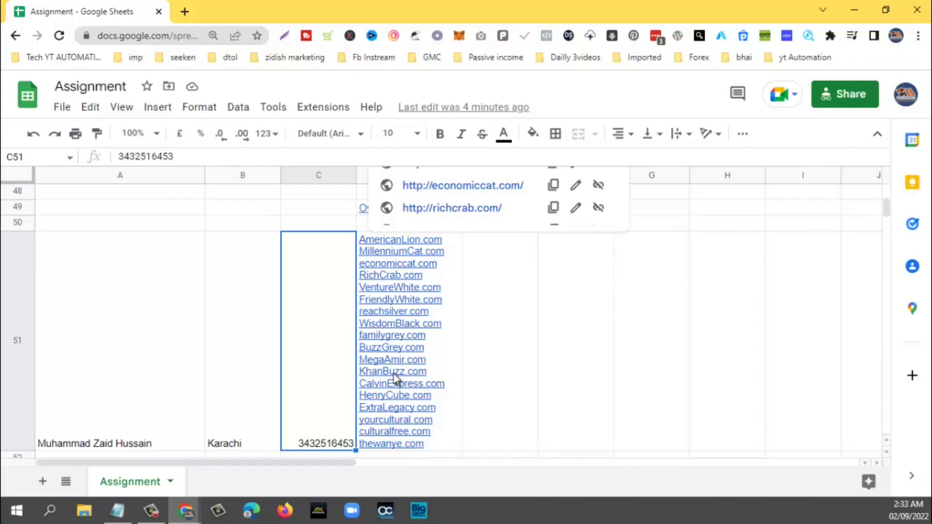
click(388, 435)
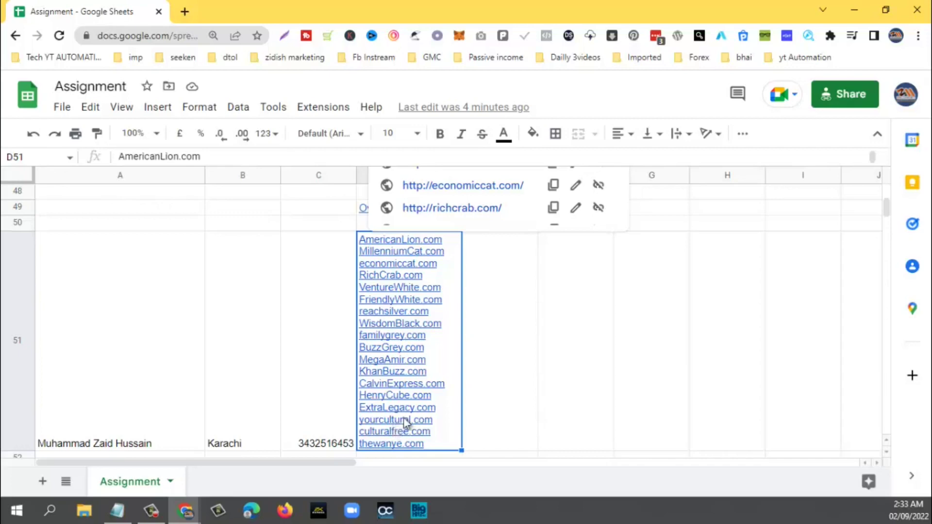
scroll(485, 397, up, 15)
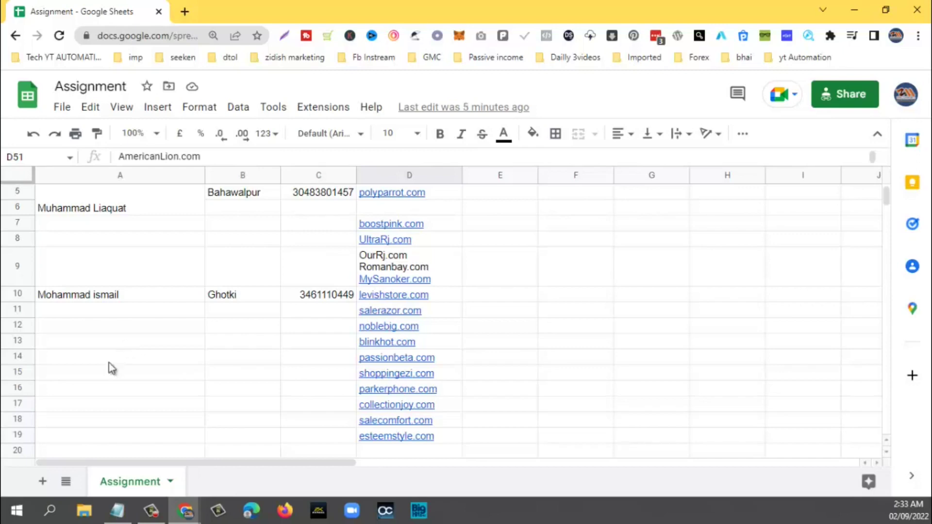
Switch to the Notepad notes, move the window higher over the sheet and highlight the words Tip, Zap and top
click(117, 511)
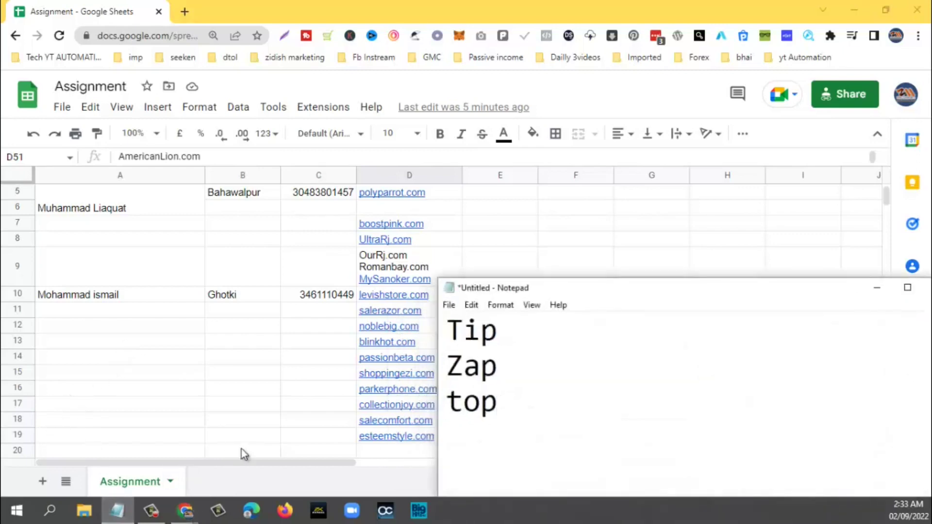
drag(585, 291, 592, 237)
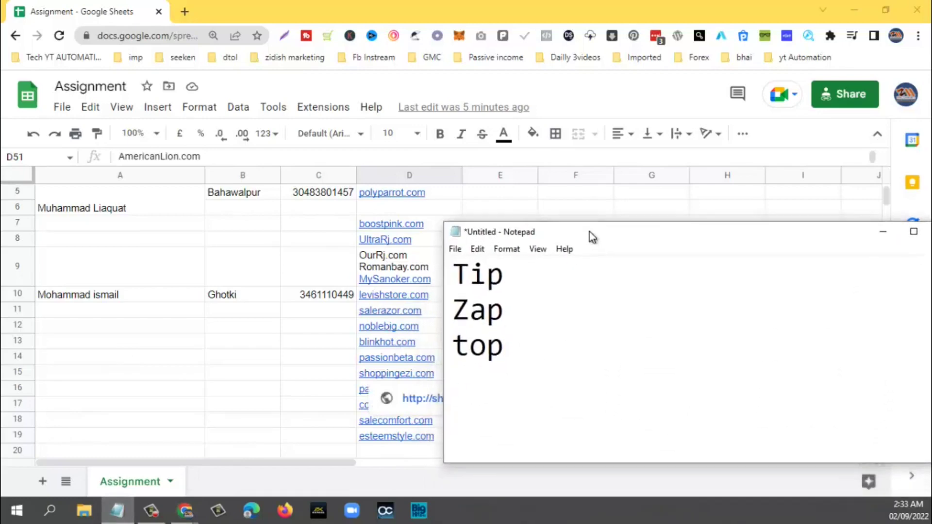
drag(507, 350, 470, 349)
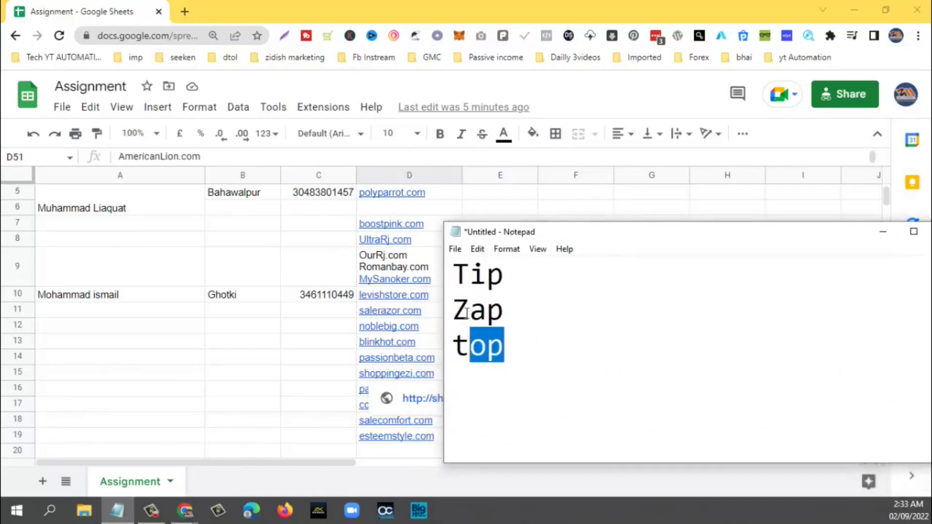
key(ctrl+a)
click(455, 277)
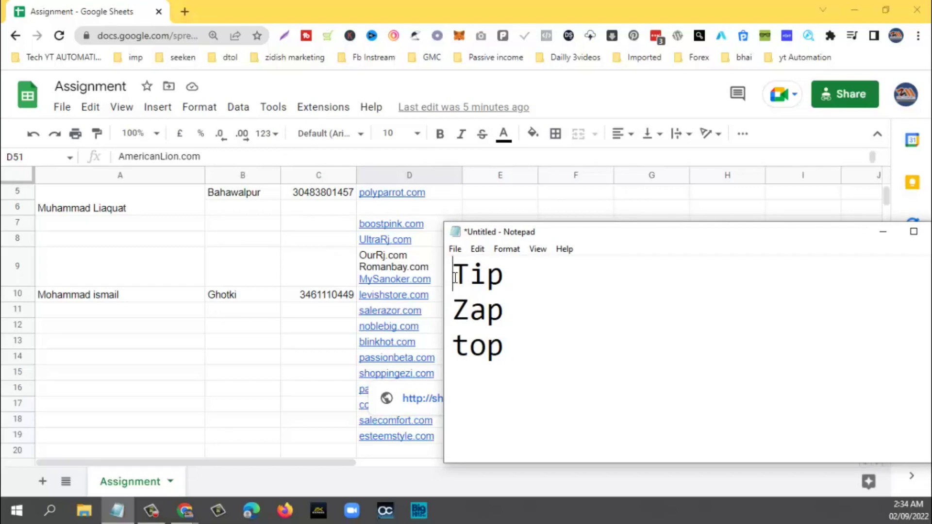
drag(455, 277, 510, 336)
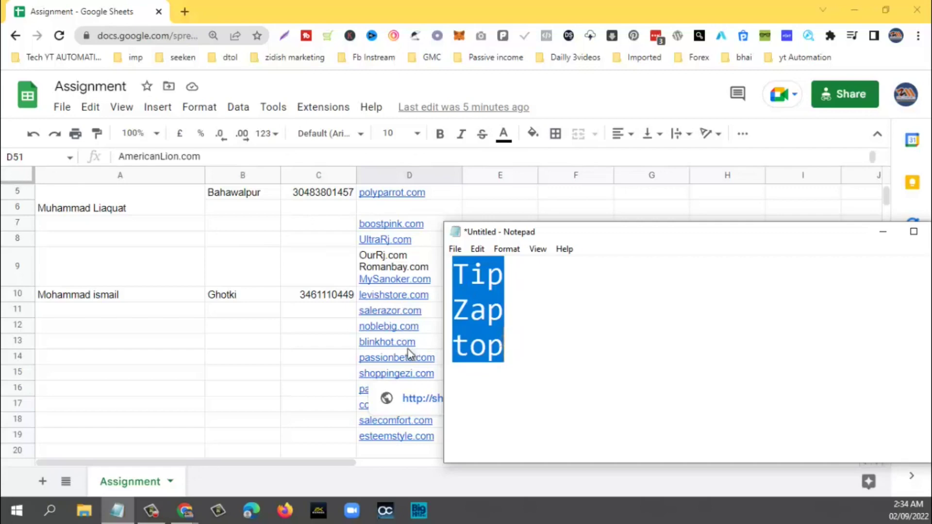
click(531, 352)
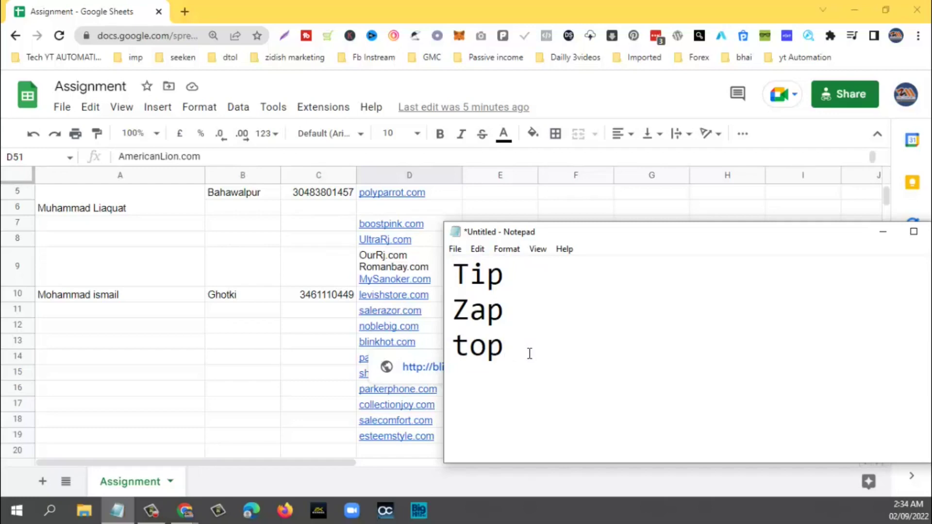
drag(526, 353, 457, 281)
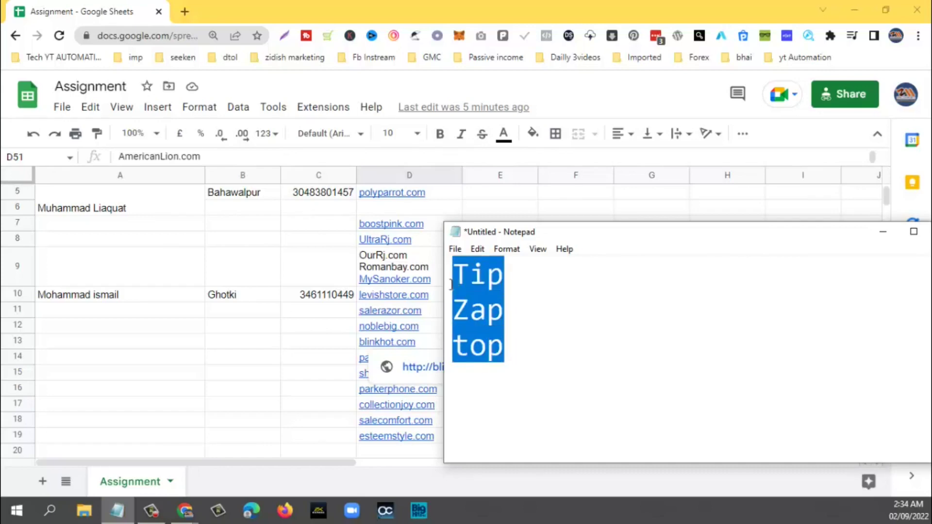
Open the website myip.ms in a new browser tab
click(185, 11)
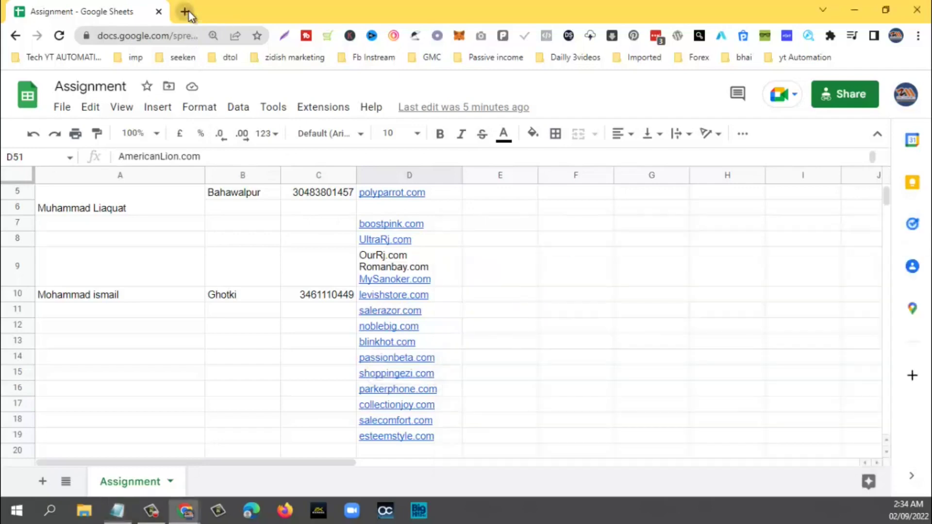
click(177, 32)
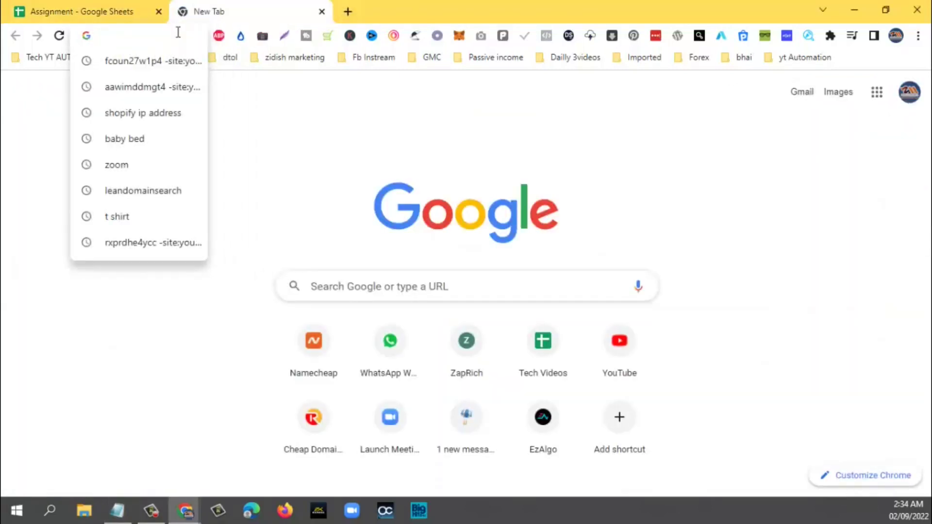
click(325, 100)
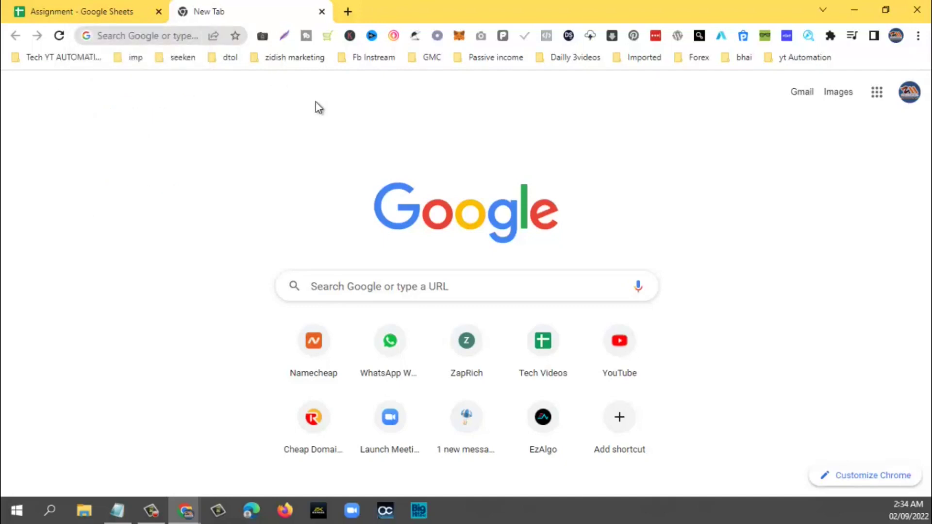
click(160, 36)
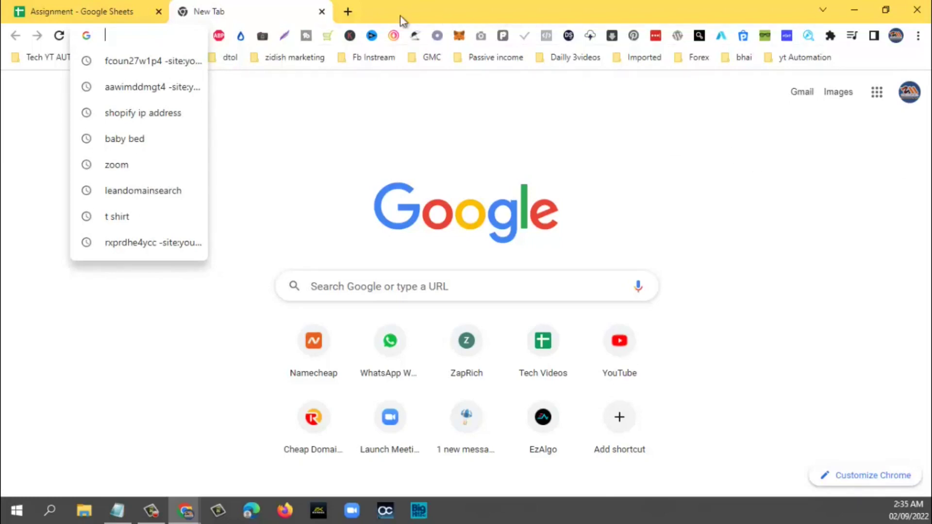
text(m)
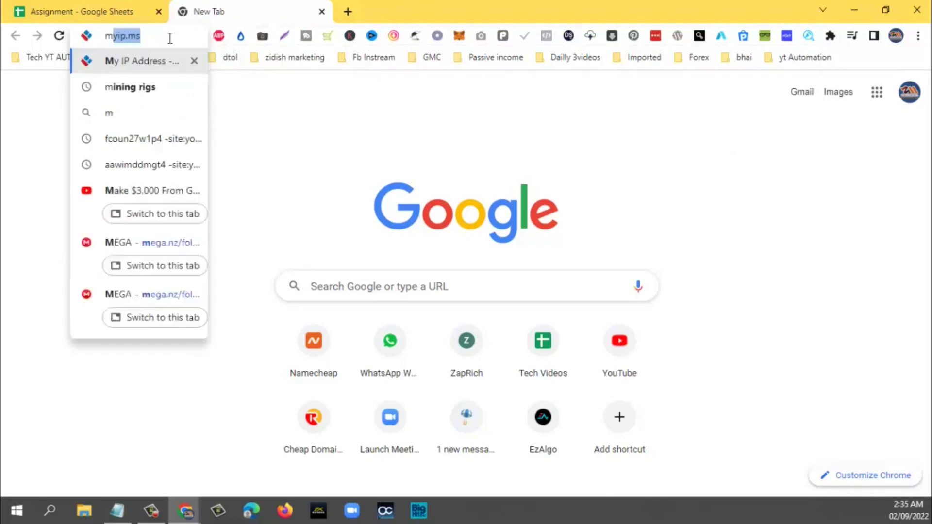
text(yip.)
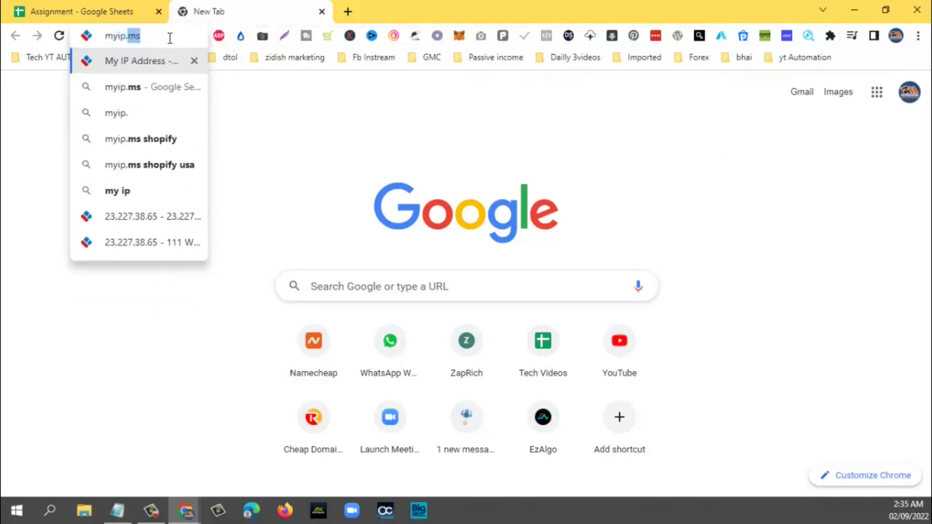
text(ms)
key(Return)
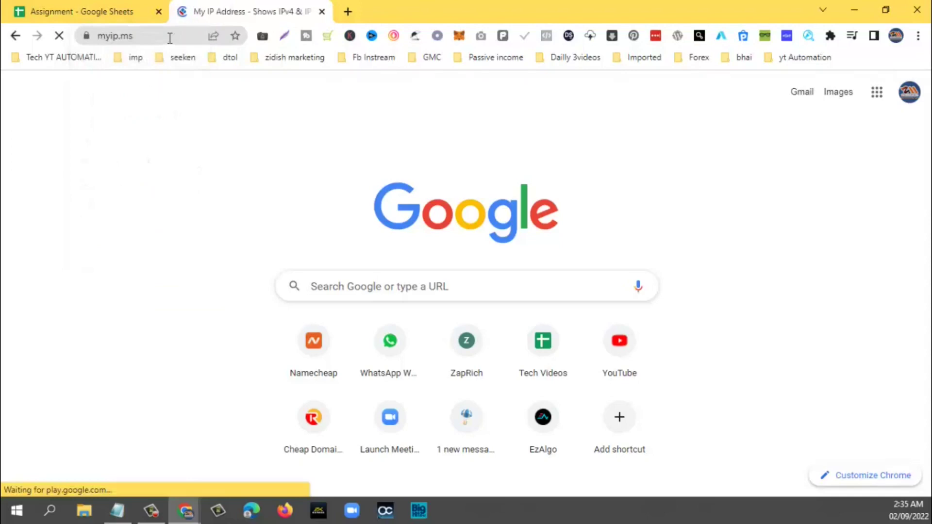
Search Google for "shopify ip address" in another new tab and select the IP address in the featured answer
click(348, 12)
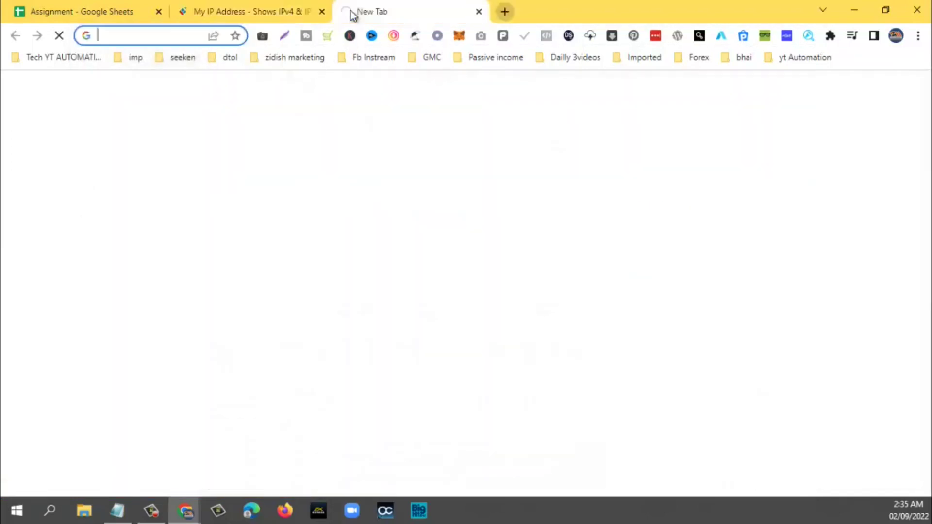
click(143, 37)
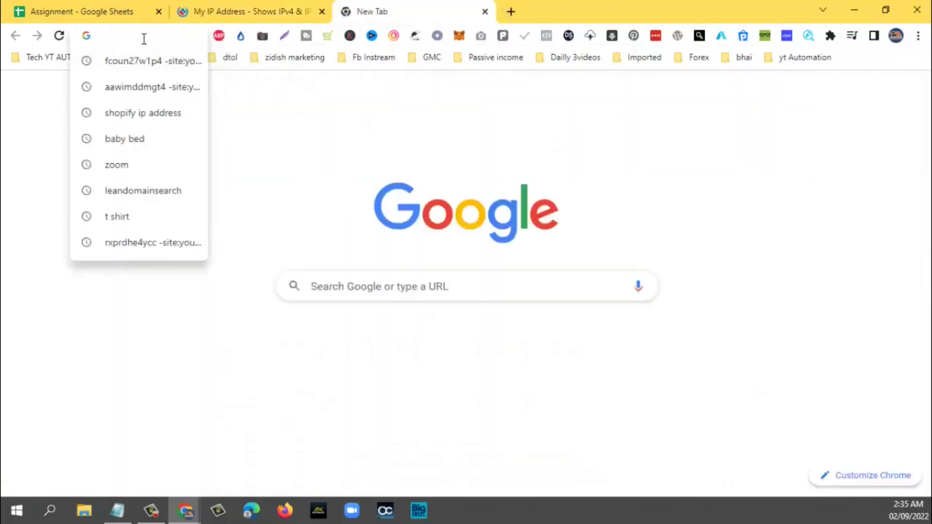
text(shopify ip a)
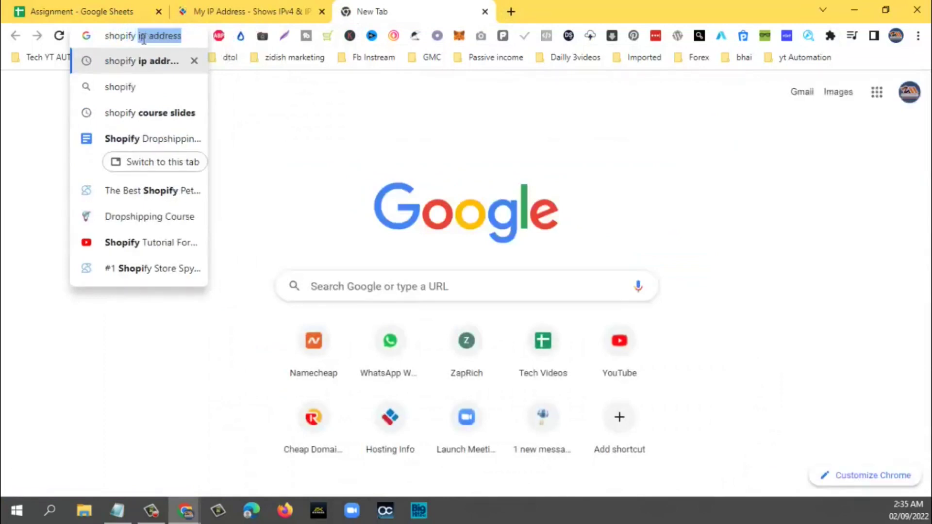
text(ddress)
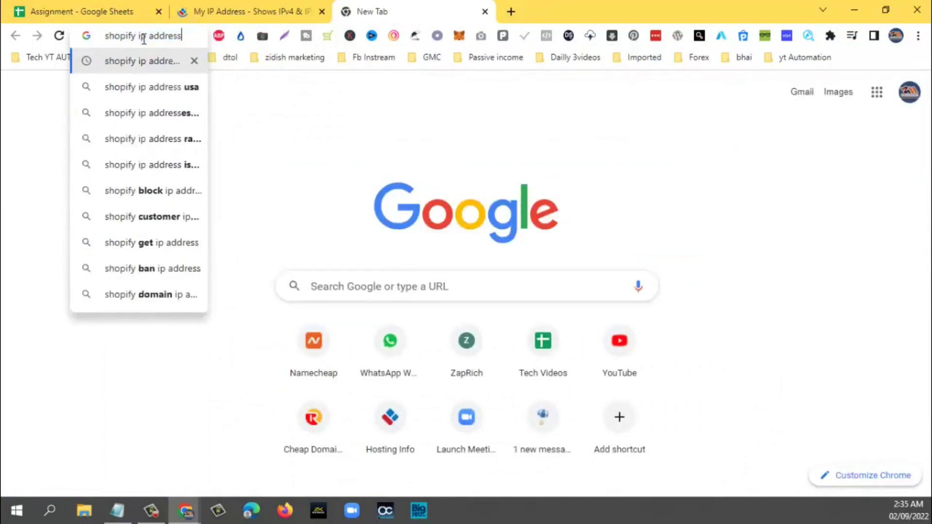
key(Return)
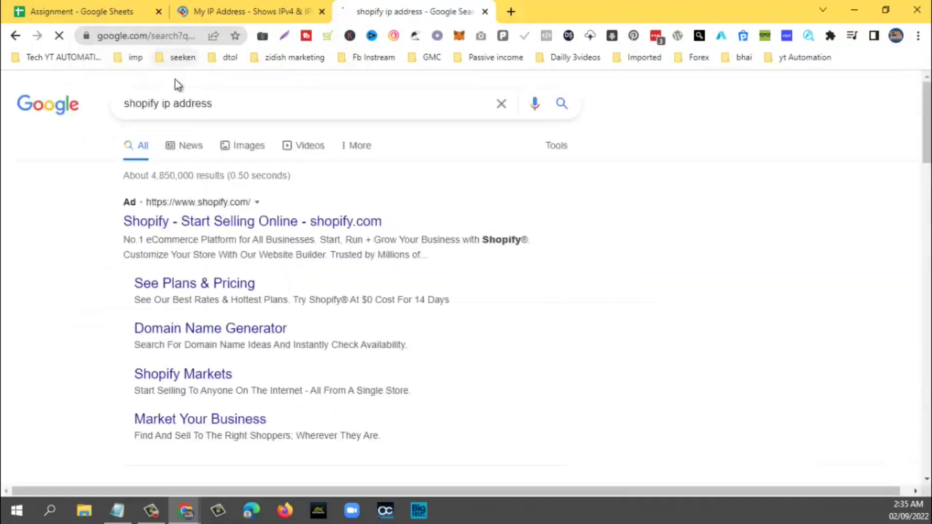
scroll(185, 116, down, 3)
scroll(186, 117, down, 4)
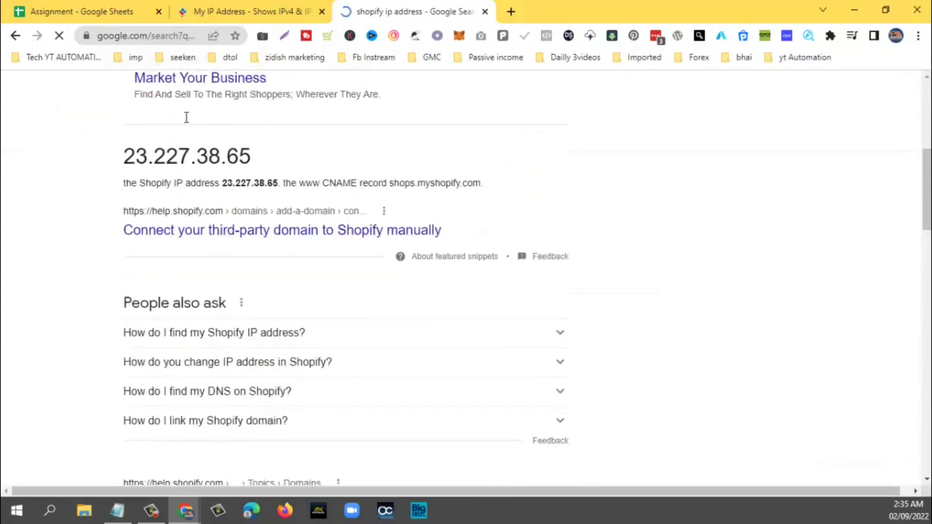
double_click(188, 156)
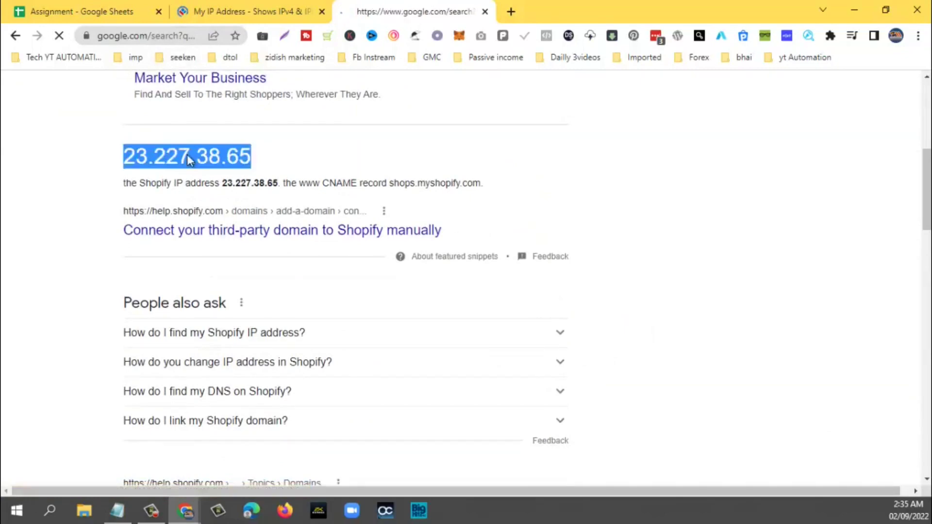
Run a Whois lookup for the Shopify IP address 23.227.38.65 on Myip.ms
click(245, 9)
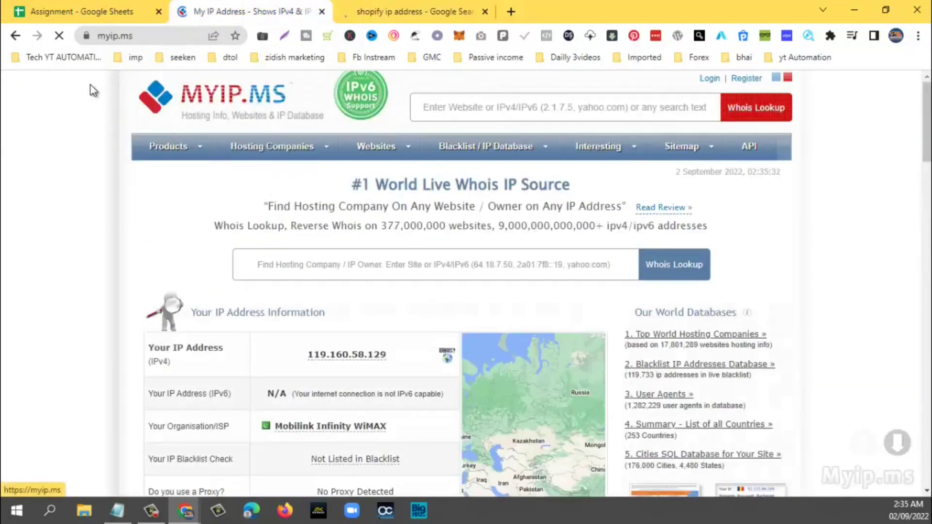
click(300, 265)
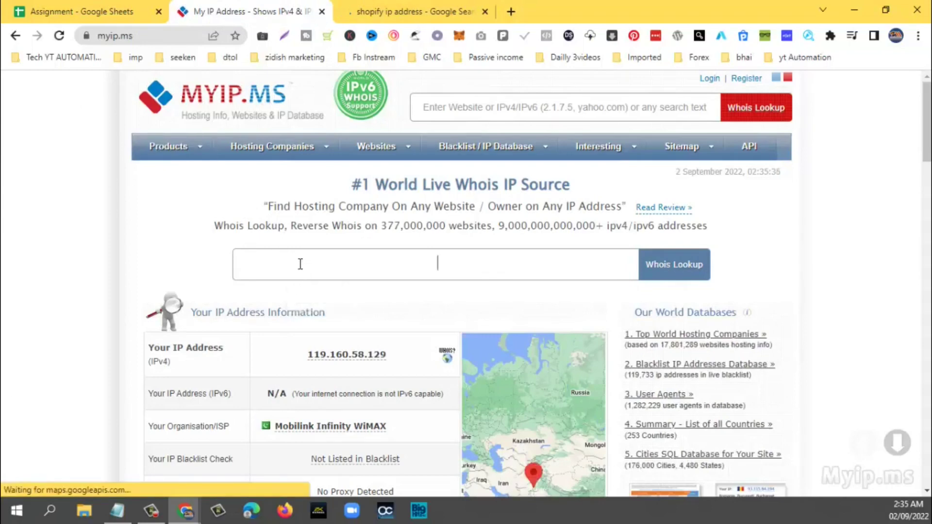
click(306, 264)
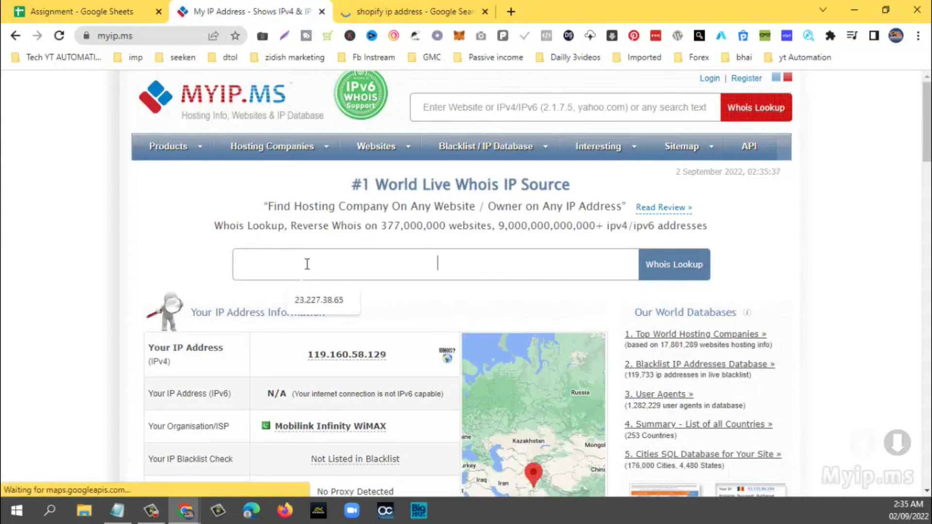
click(319, 306)
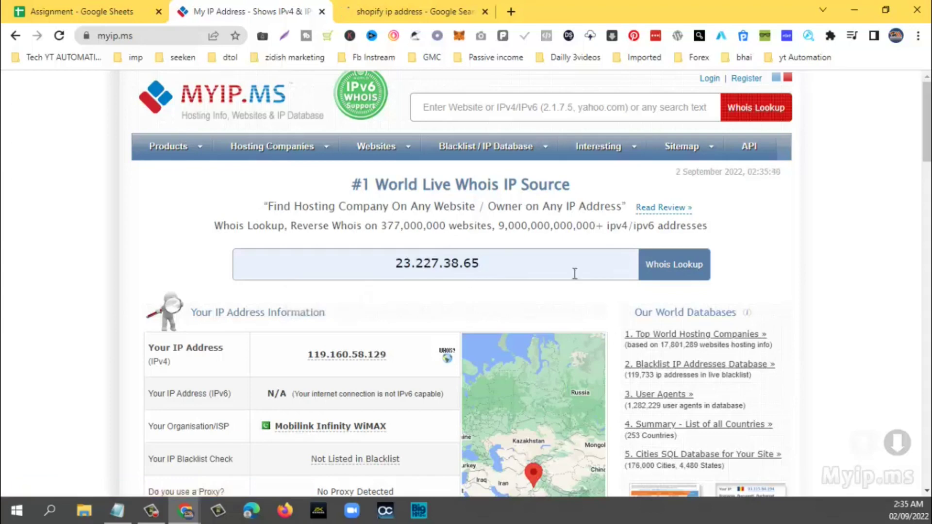
click(663, 264)
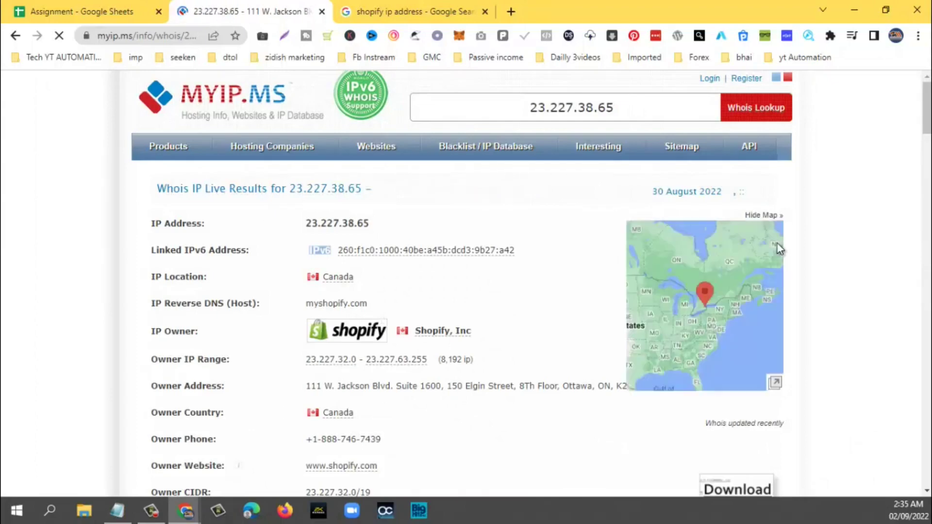
Find the table of websites hosted on this IP address, with their popularity ratings, in the lookup results
scroll(776, 244, down, 4)
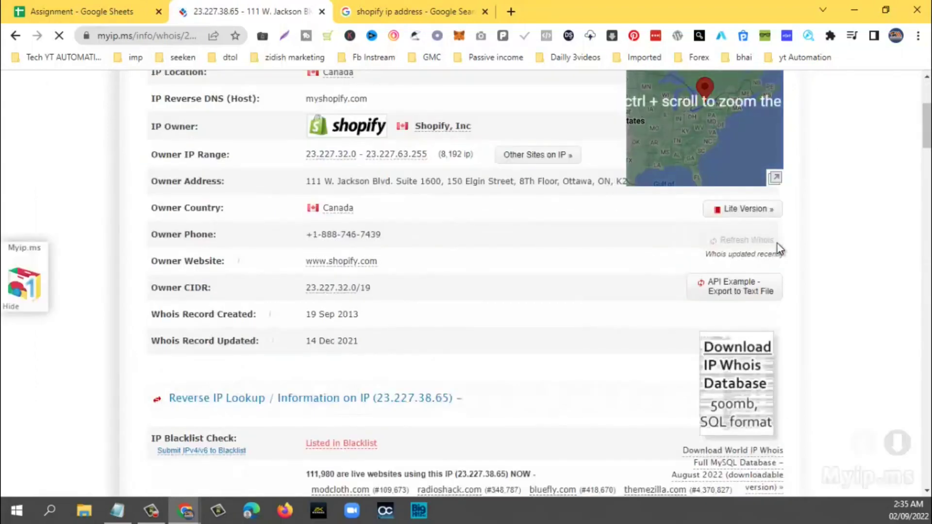
scroll(777, 243, down, 4)
scroll(776, 244, down, 15)
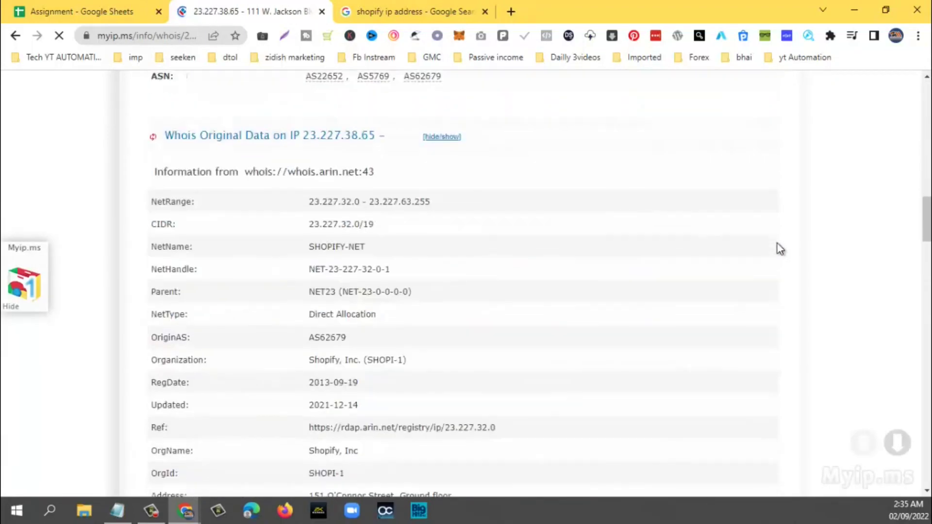
scroll(779, 249, down, 20)
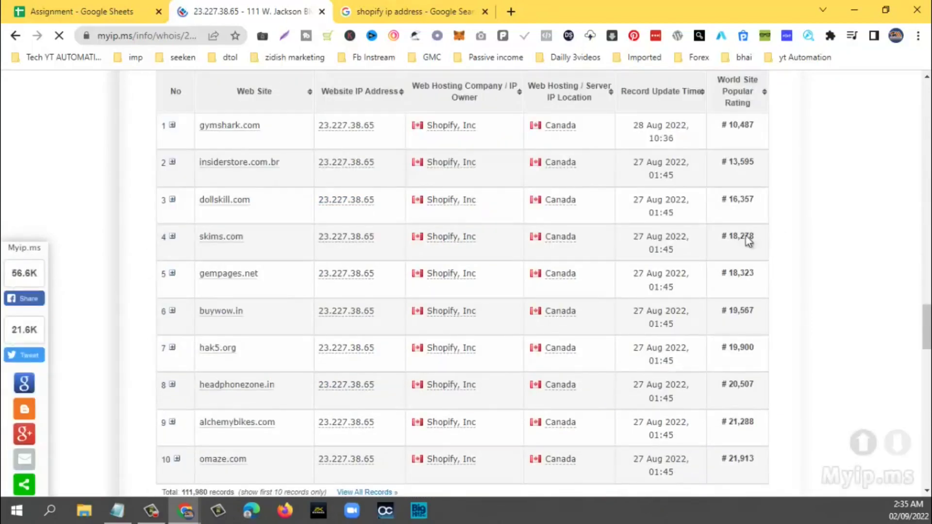
Search Google for gymshark.com, the first website in the hosted list, in a new tab
scroll(296, 252, up, 2)
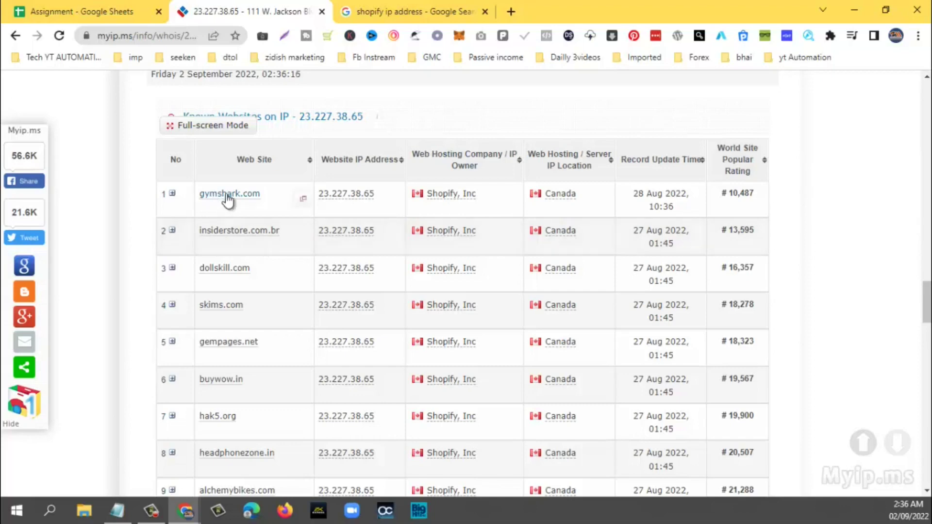
click(510, 11)
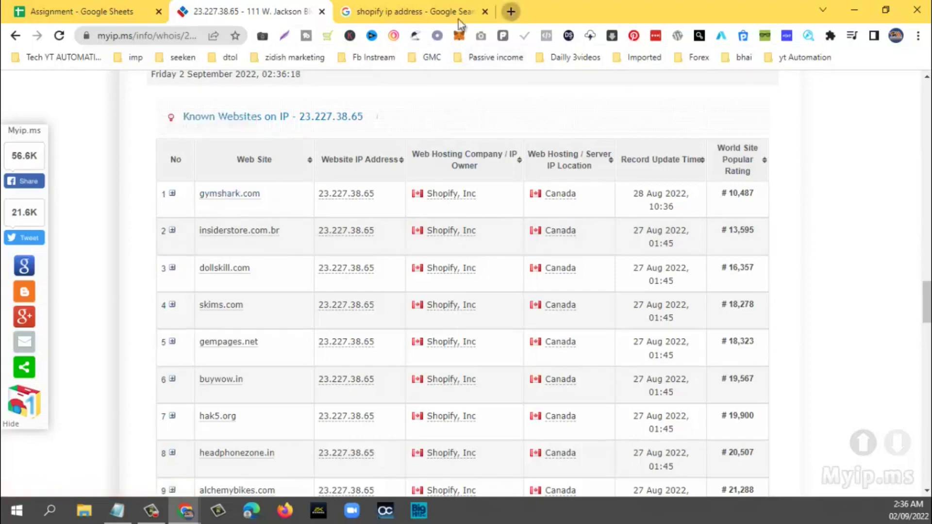
click(173, 38)
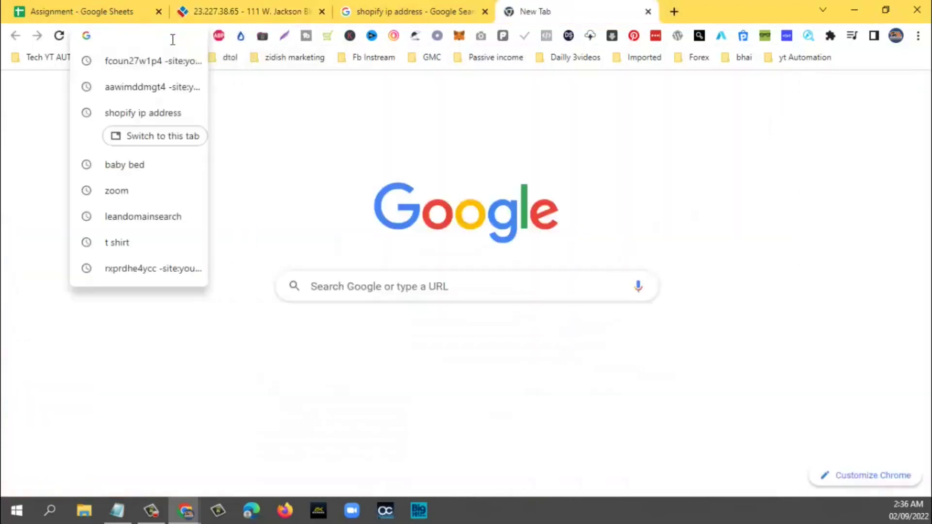
text(gym)
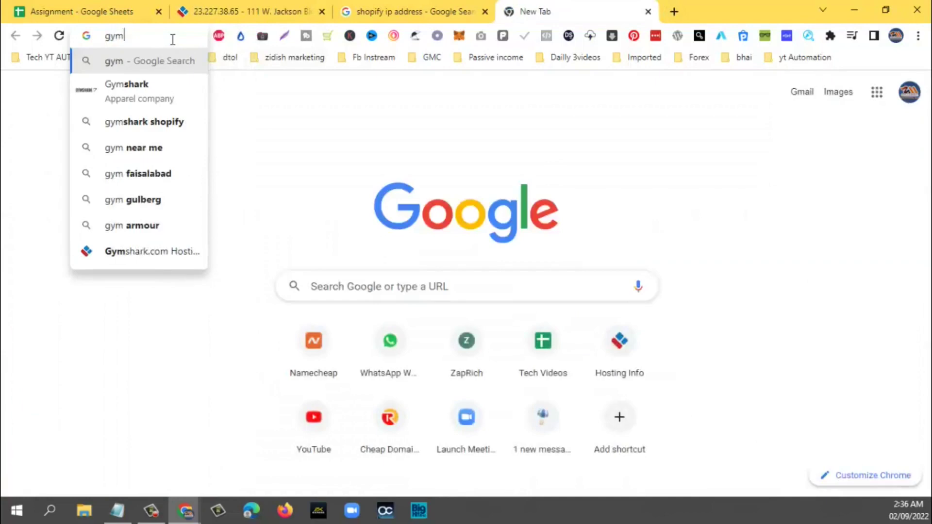
key(Down)
key(Return)
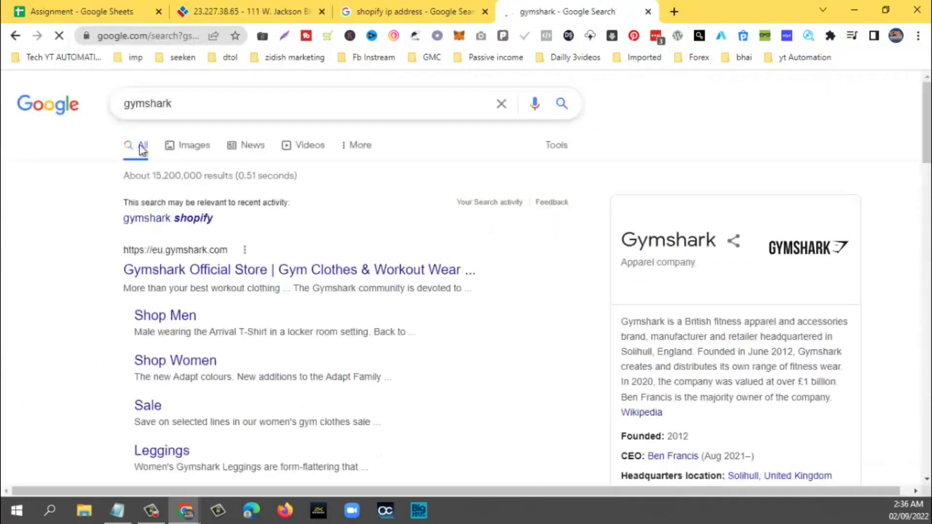
scroll(204, 257, down, 5)
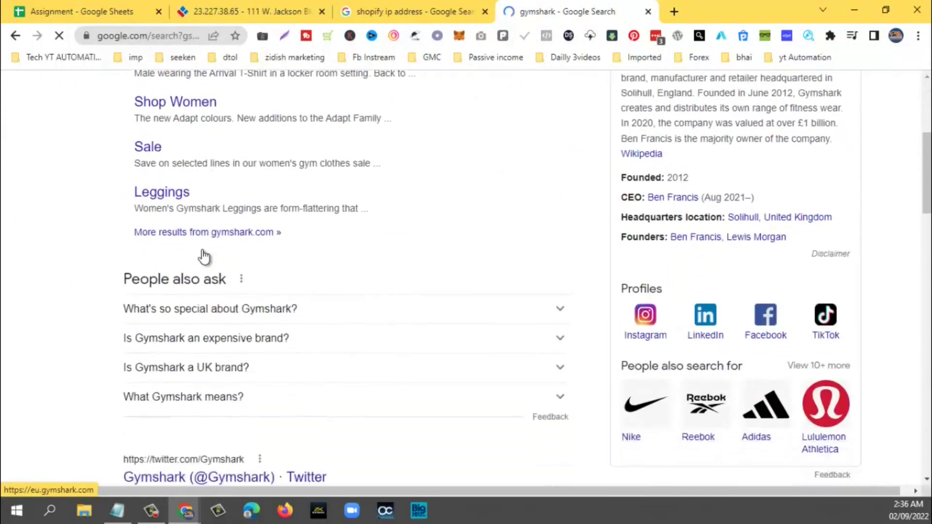
scroll(203, 251, up, 4)
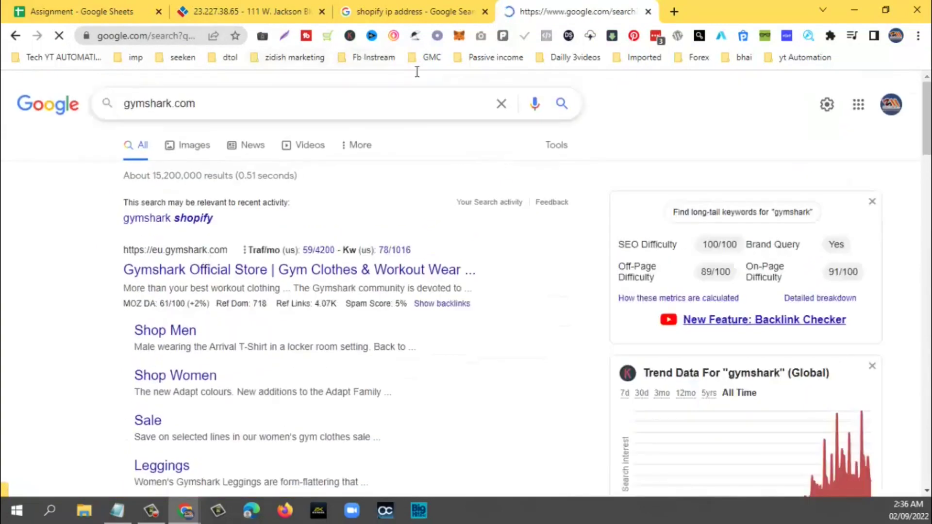
Return to the Myip.ms lookup and review the known websites hosted on the Shopify IP address
click(292, 11)
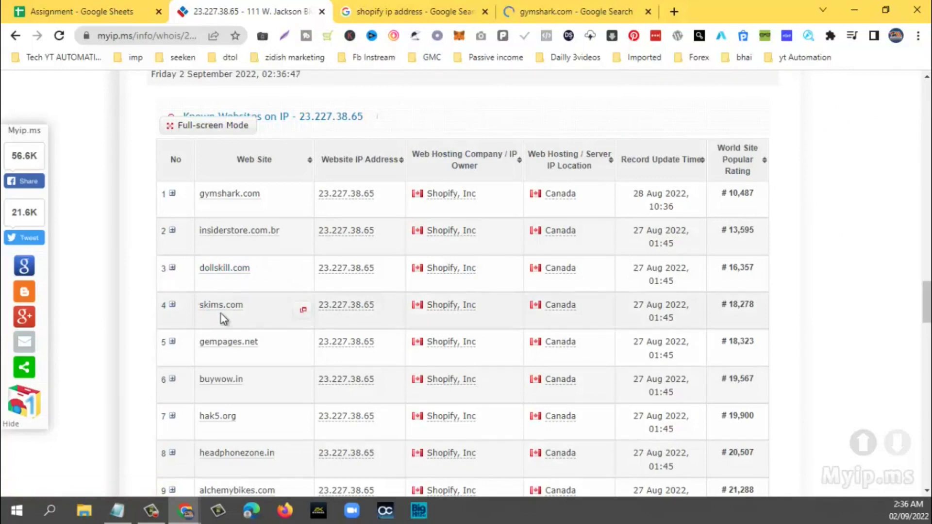
scroll(220, 313, down, 4)
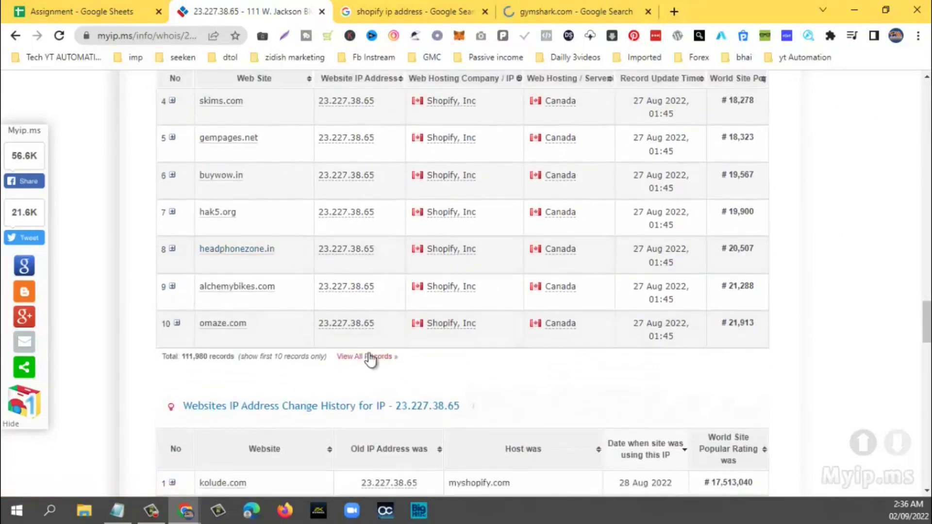
scroll(380, 361, up, 3)
scroll(380, 362, up, 4)
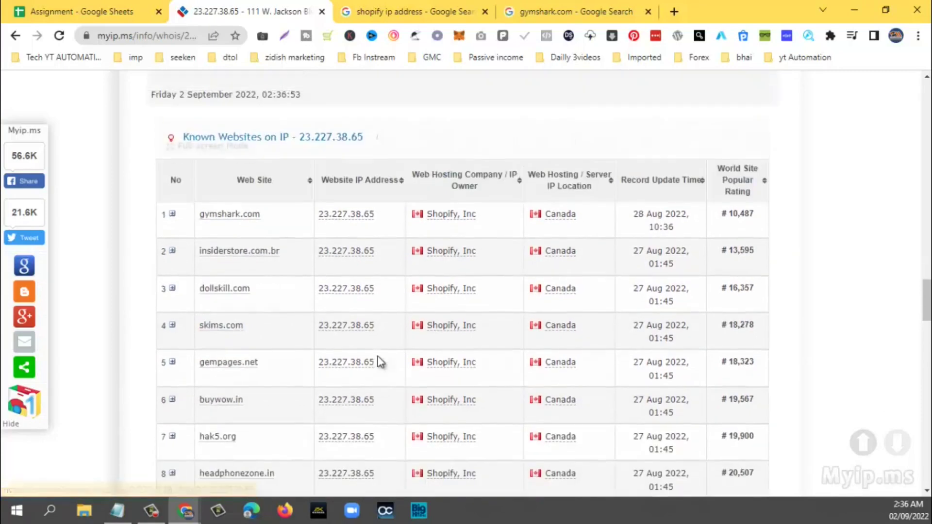
scroll(380, 361, down, 1)
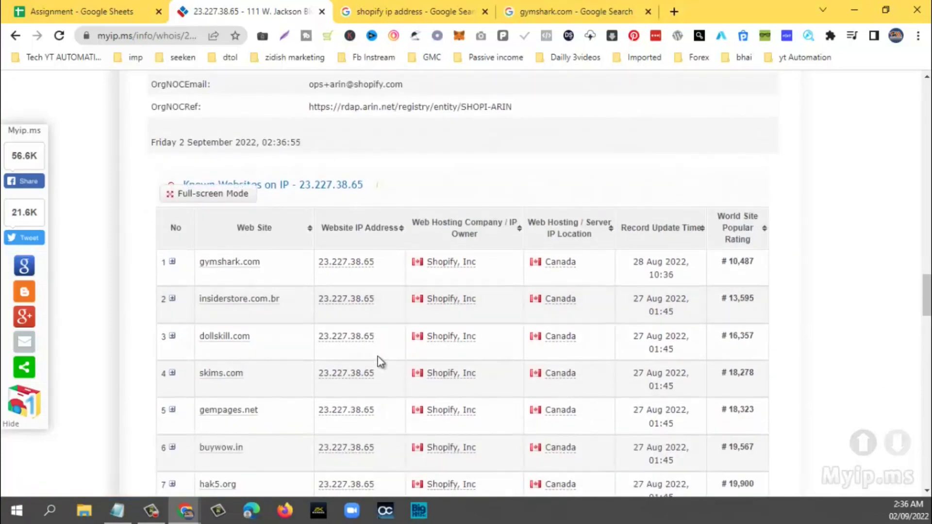
Close the "shopify ip address" search tab and open the Gymshark Official Store result
click(450, 14)
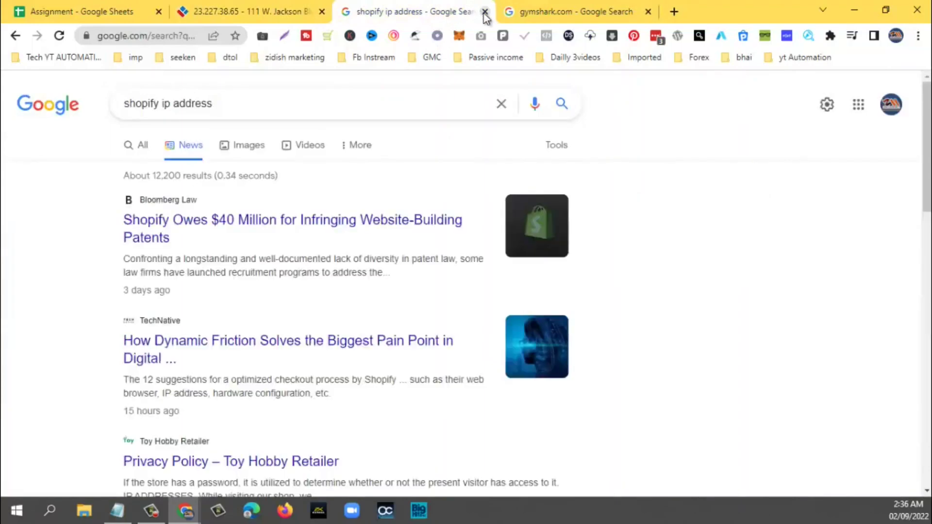
click(485, 11)
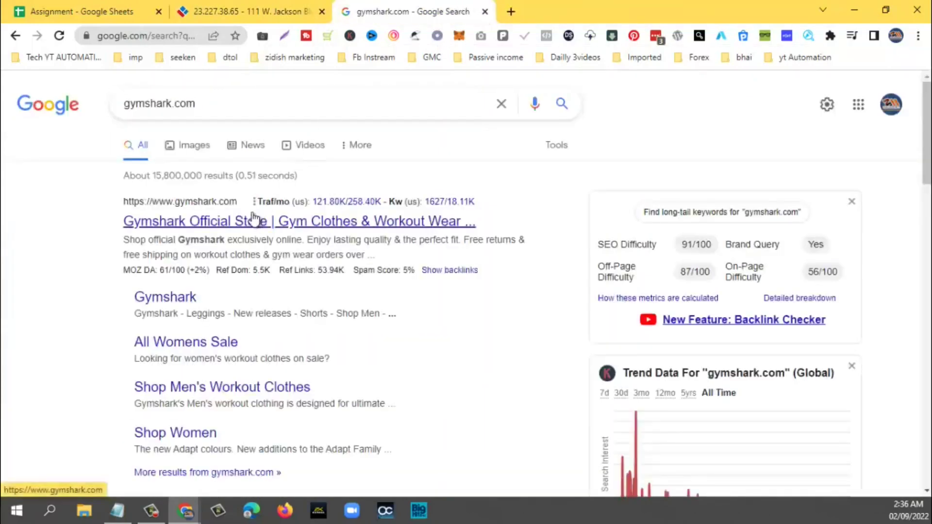
Read through the store names in the Myip.ms table down to omaze.com
click(272, 12)
scroll(419, 243, down, 3)
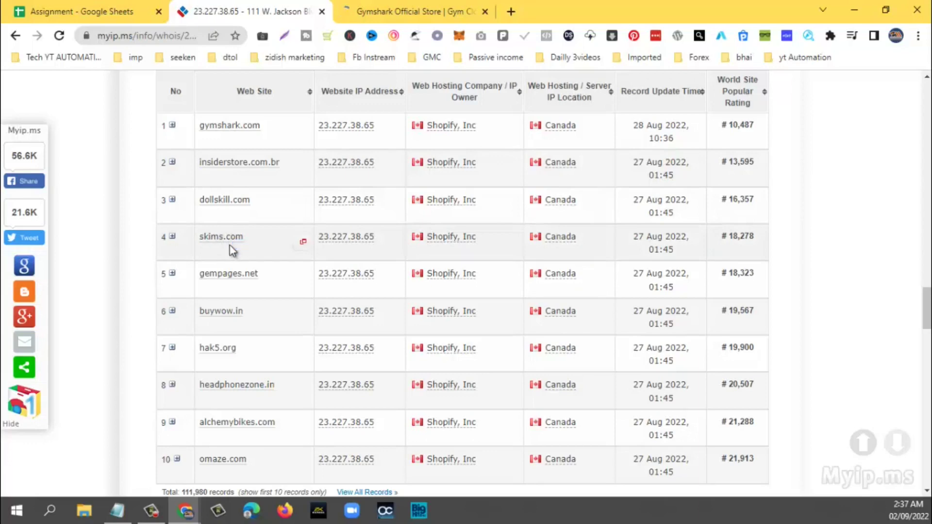
scroll(229, 246, down, 3)
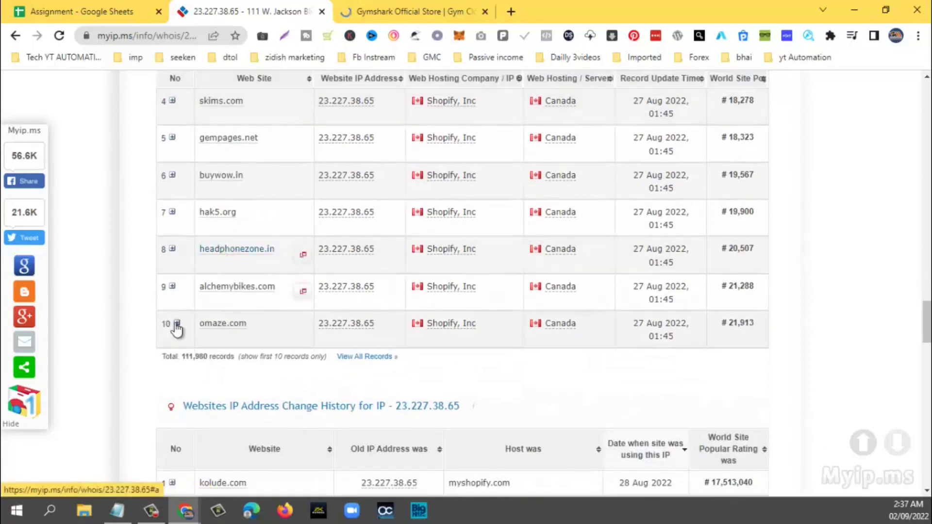
Go to the Gymshark store page and dismiss its store selection prompt without choosing a region
click(410, 9)
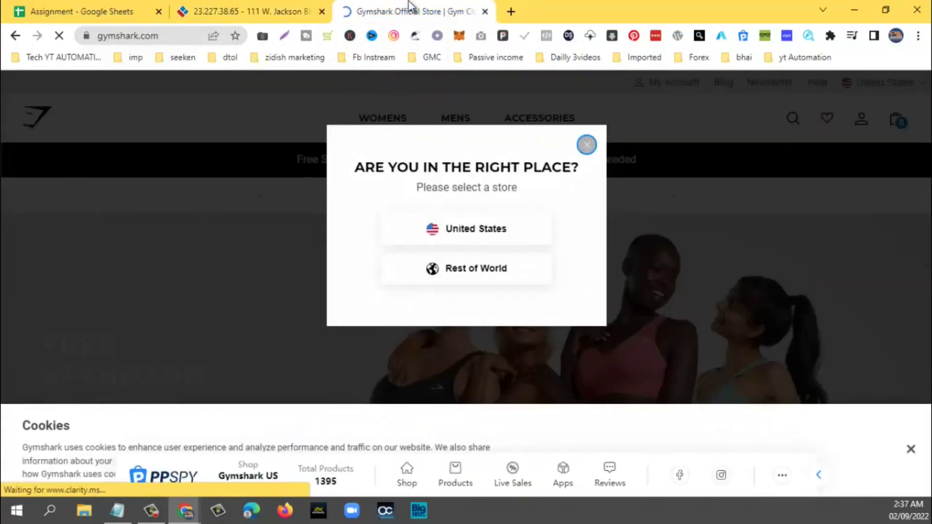
click(586, 144)
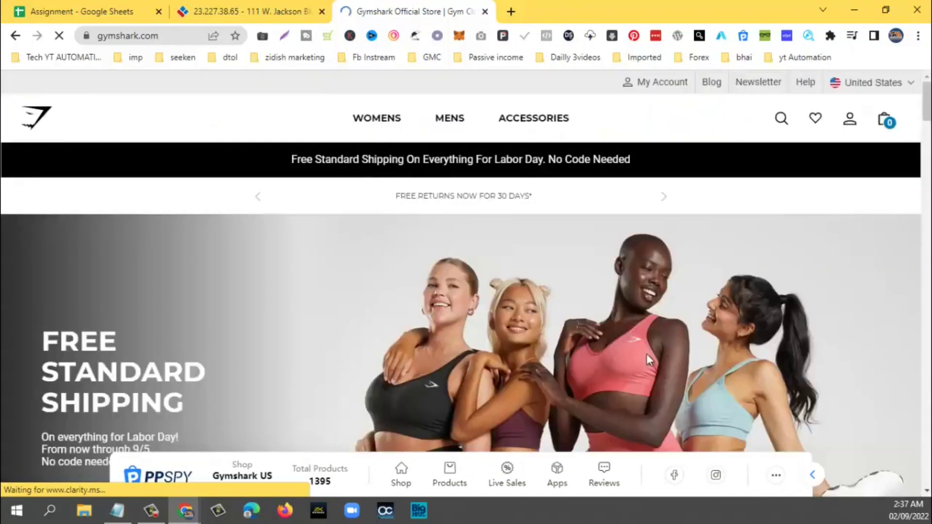
scroll(646, 353, down, 4)
Glance at the Assignment sheet, then browse Gymshark's home page products and highlight the total product count in the PPSPY bar
click(110, 10)
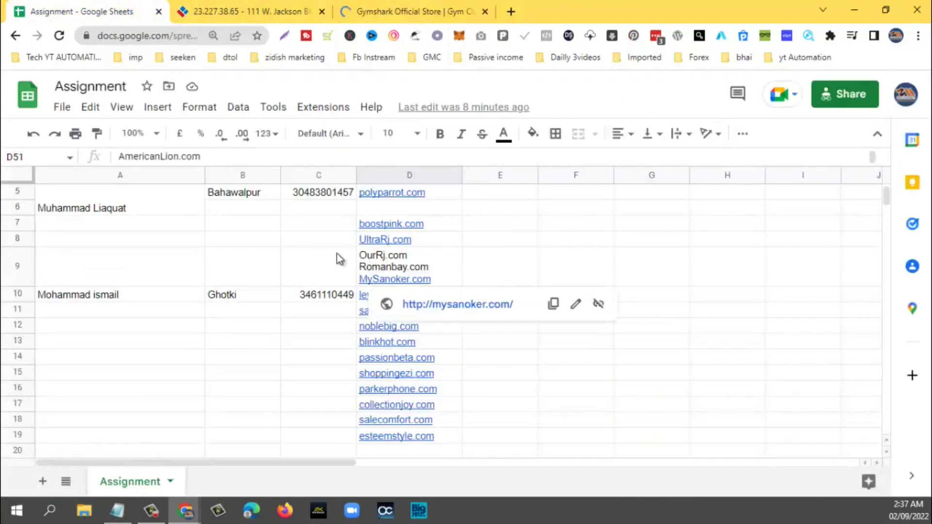
click(381, 10)
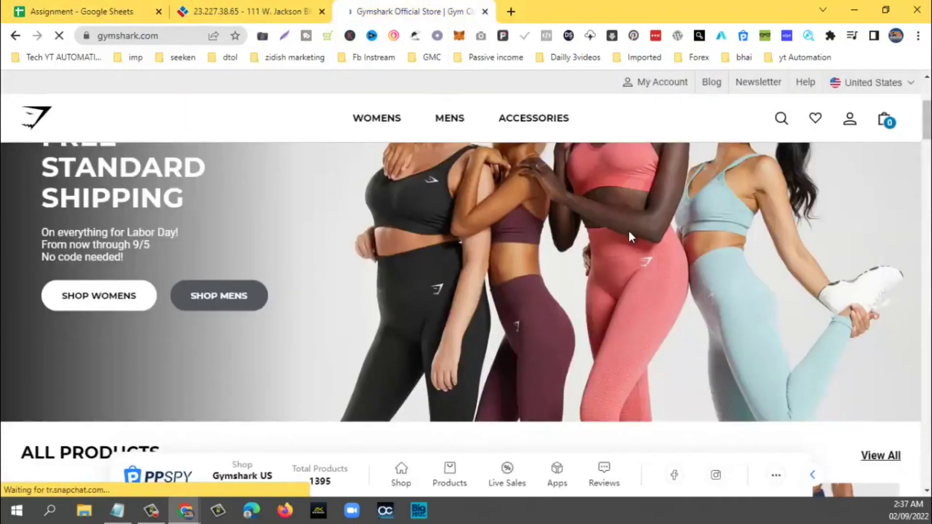
scroll(628, 233, down, 3)
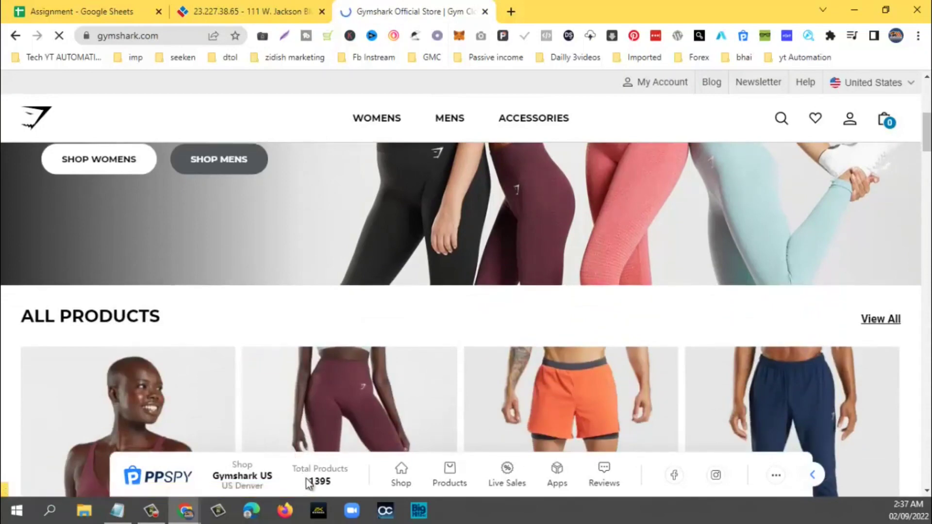
drag(307, 482, 334, 481)
scroll(395, 376, down, 4)
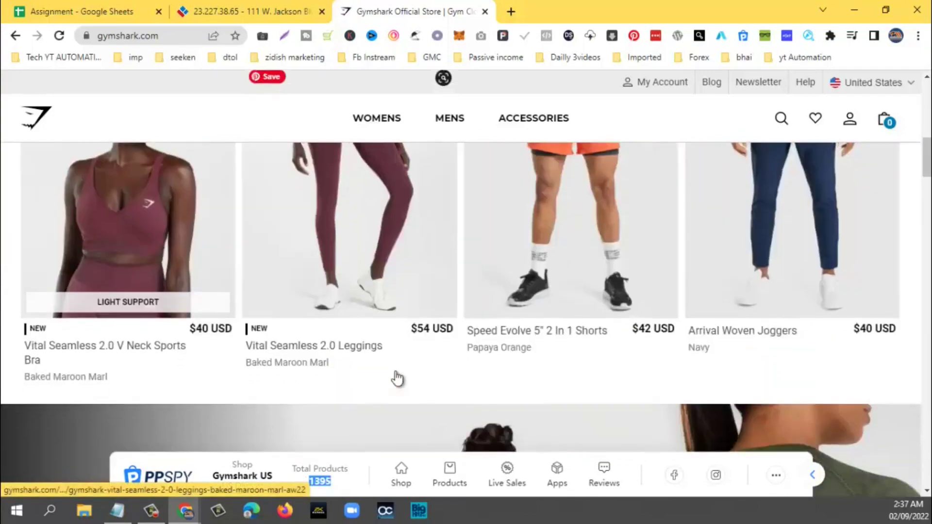
scroll(395, 373, down, 10)
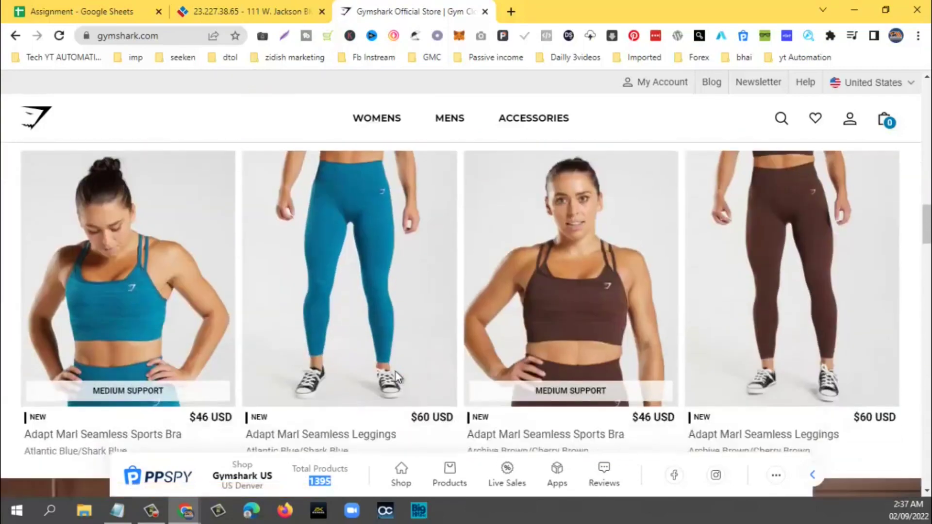
scroll(395, 371, down, 10)
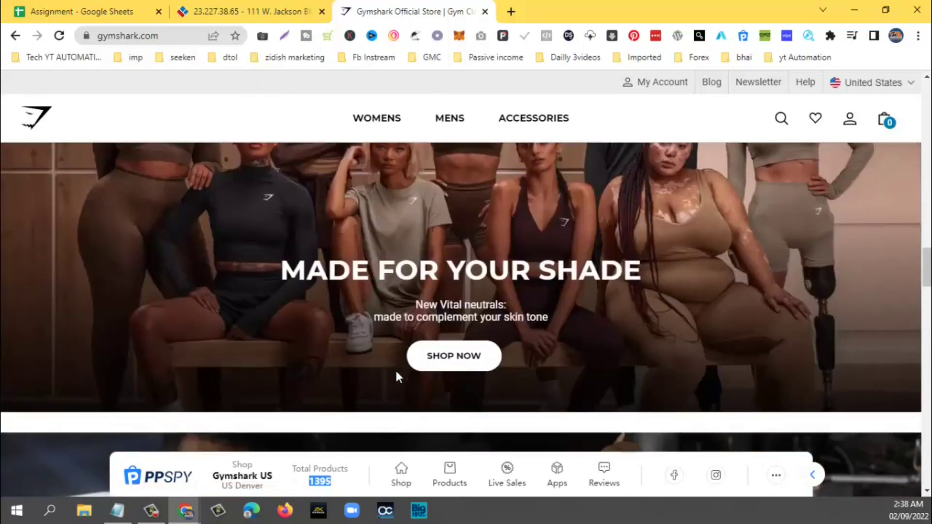
scroll(395, 368, down, 4)
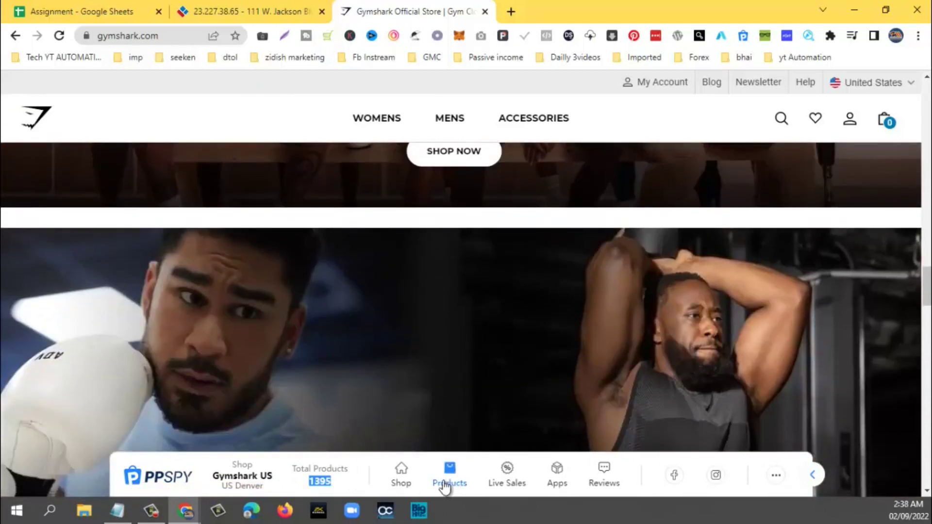
Open the PPSPY shop details for Gymshark and check the newest and first product dates
click(407, 486)
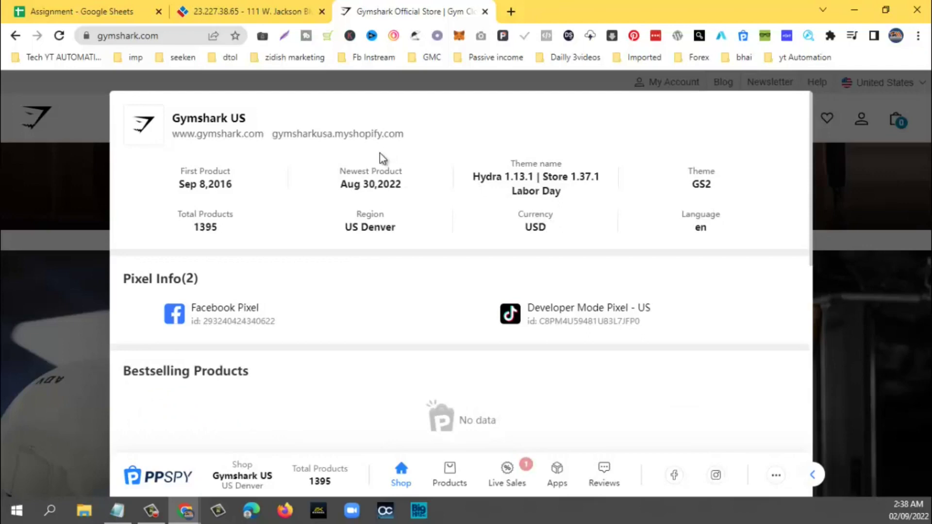
double_click(368, 185)
drag(179, 184, 238, 188)
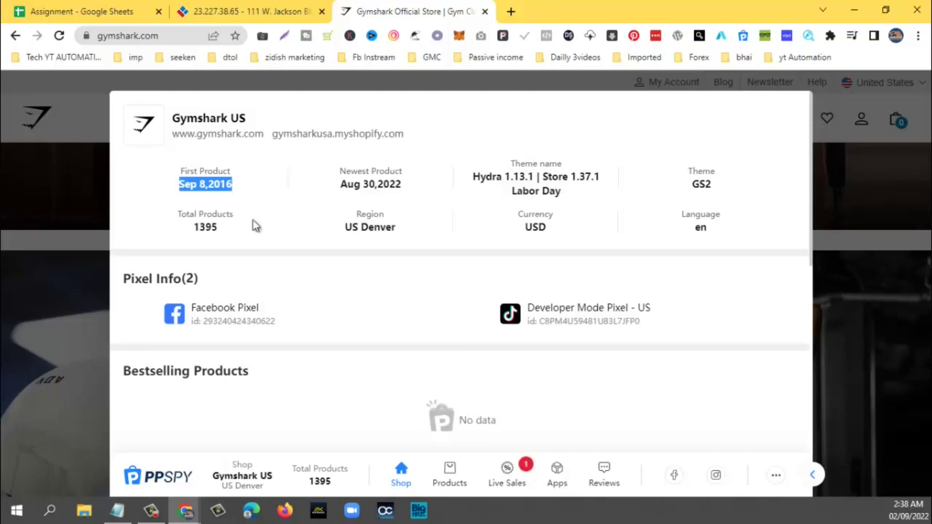
click(248, 307)
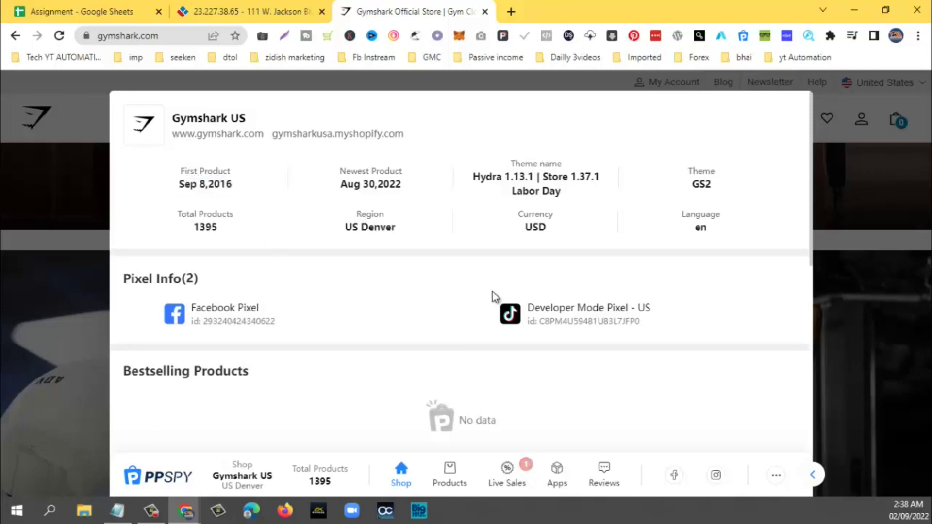
Examine the Product Launches charts by month, product type, vendor and tag in the PPSPY shop details
scroll(593, 316, down, 4)
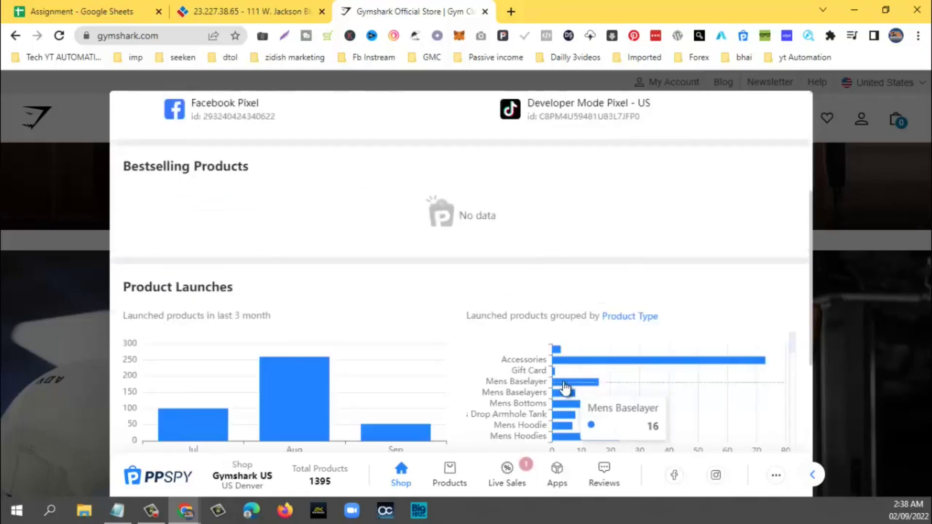
scroll(526, 374, down, 3)
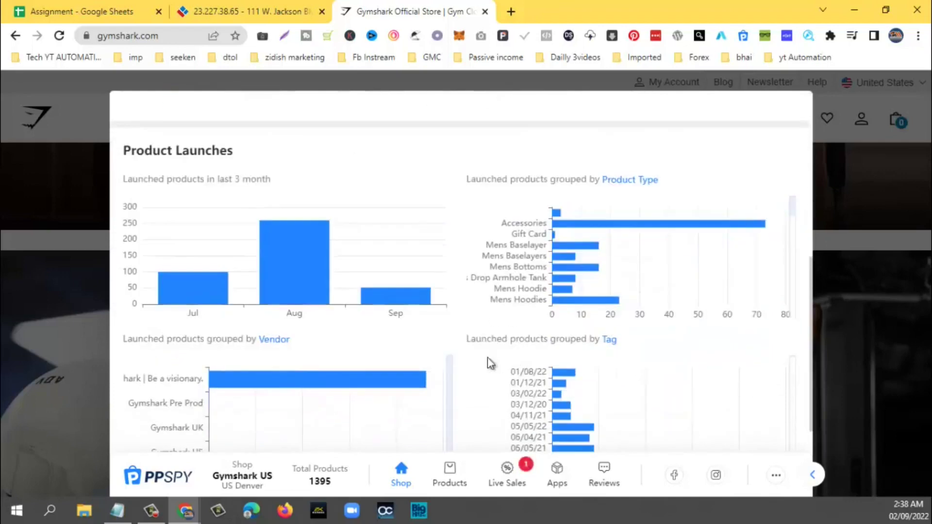
scroll(475, 314, down, 1)
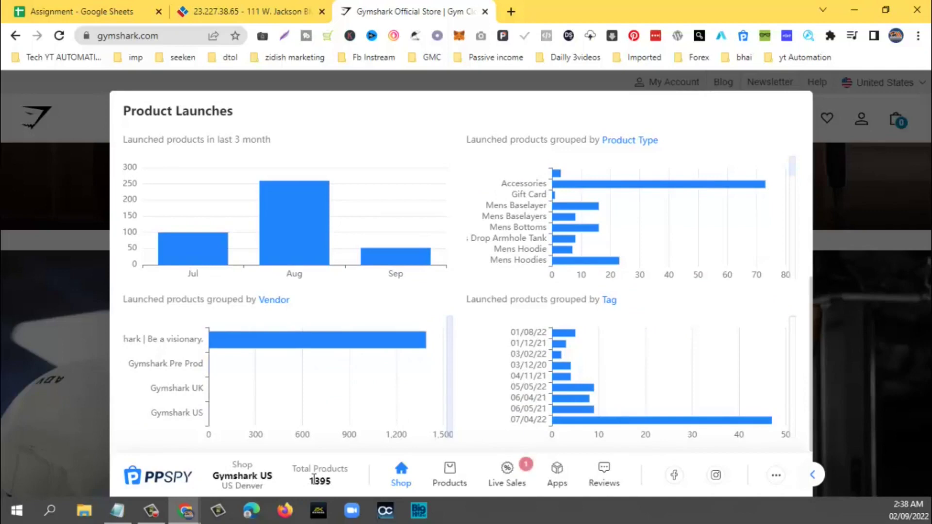
mouse_move(554, 354)
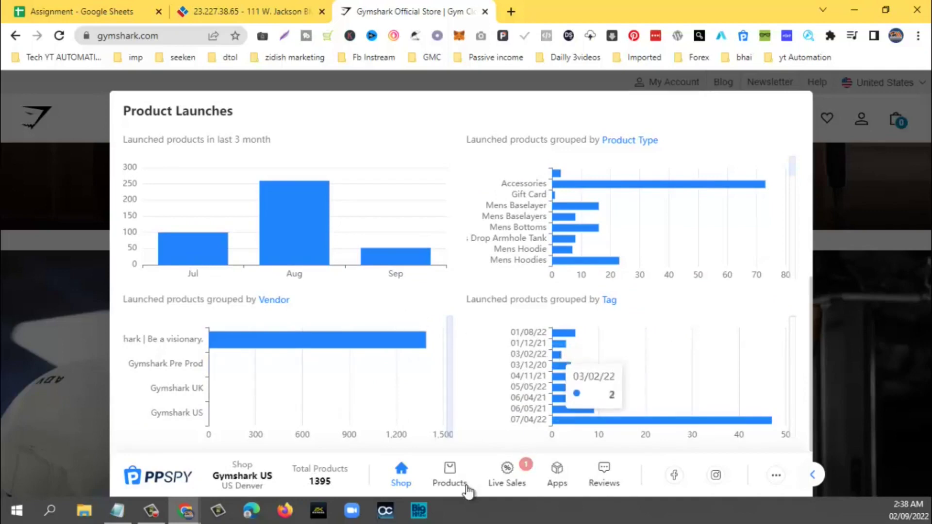
Show the All Products list for the Gymshark store in PPSPY
click(451, 487)
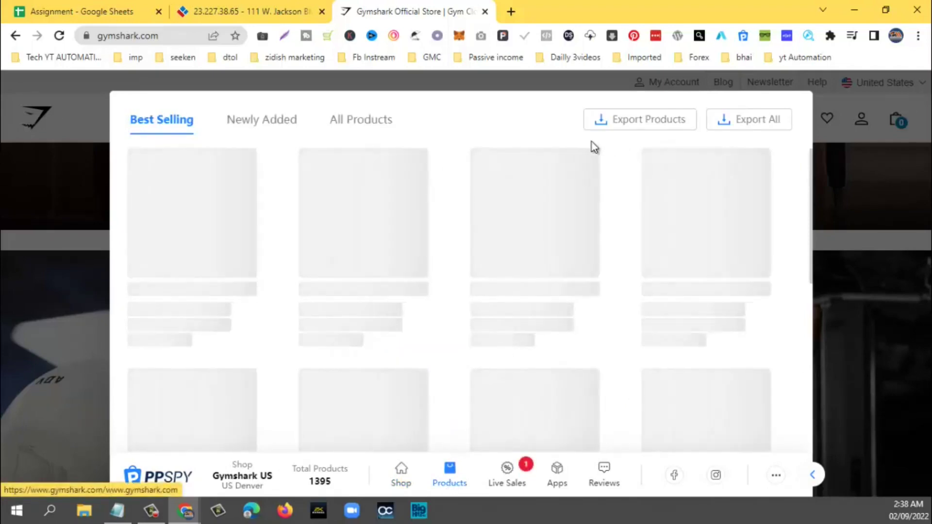
click(358, 121)
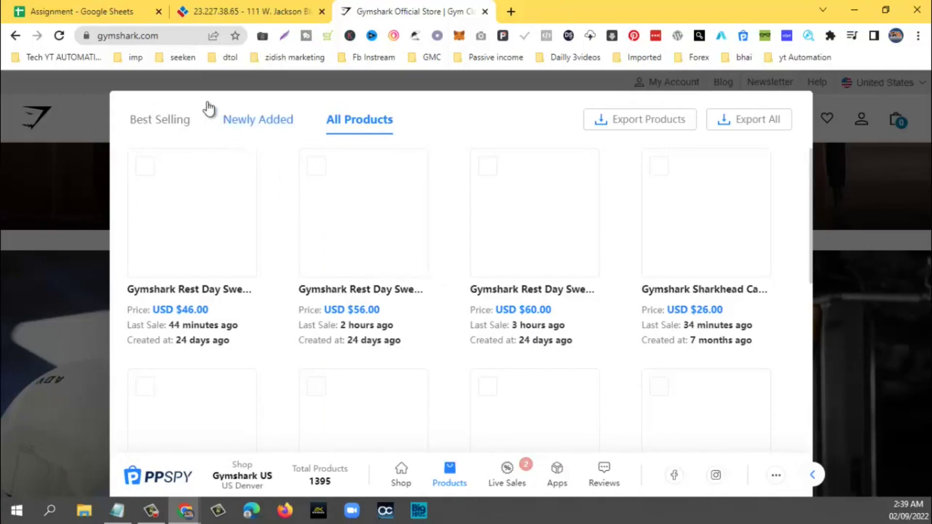
Revisit the Myip.ms list of Shopify websites and switch to the Assignment spreadsheet
click(267, 17)
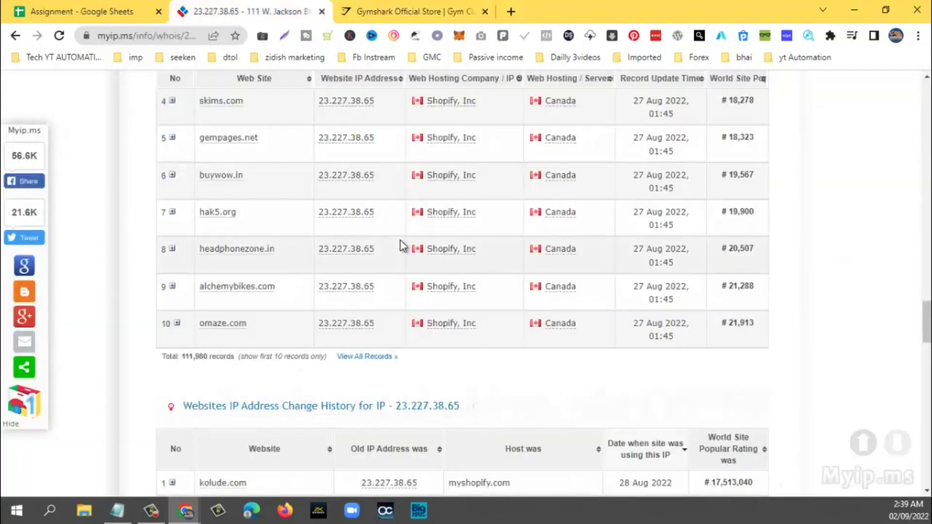
click(98, 15)
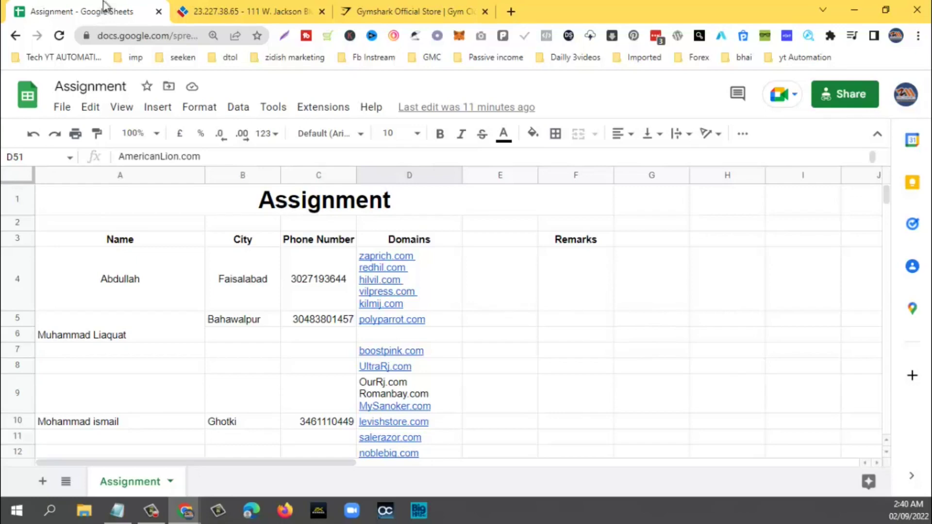
Search Google for "dollar to pkr" in a new browser tab and convert 70 United States Dollars to Pakistani Rupees
click(511, 12)
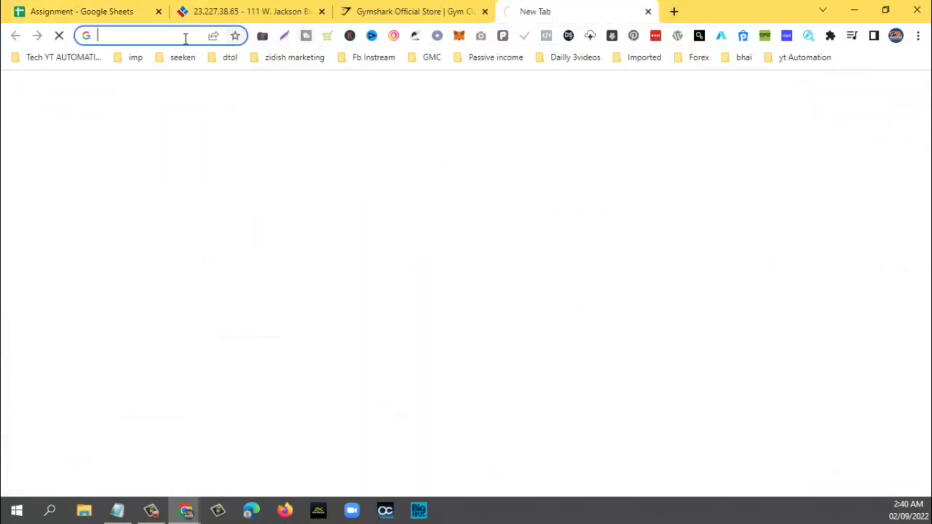
click(184, 39)
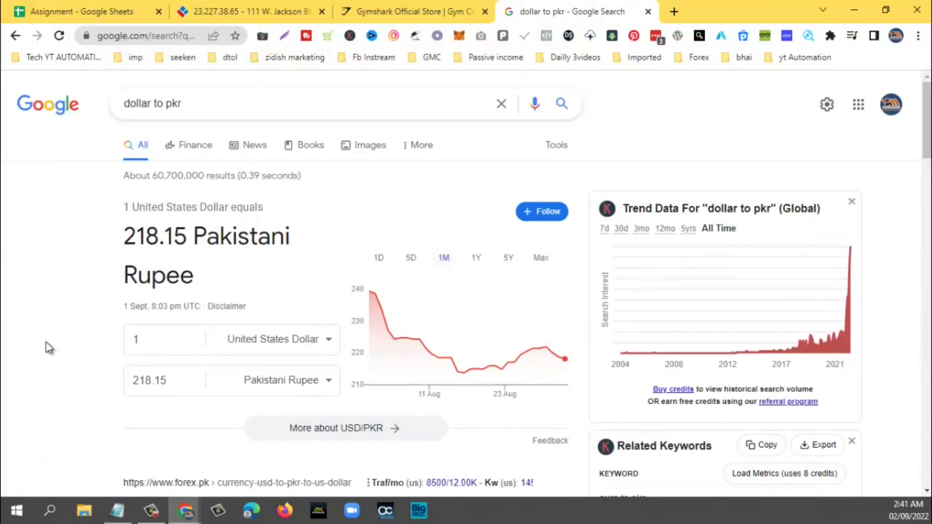
click(126, 344)
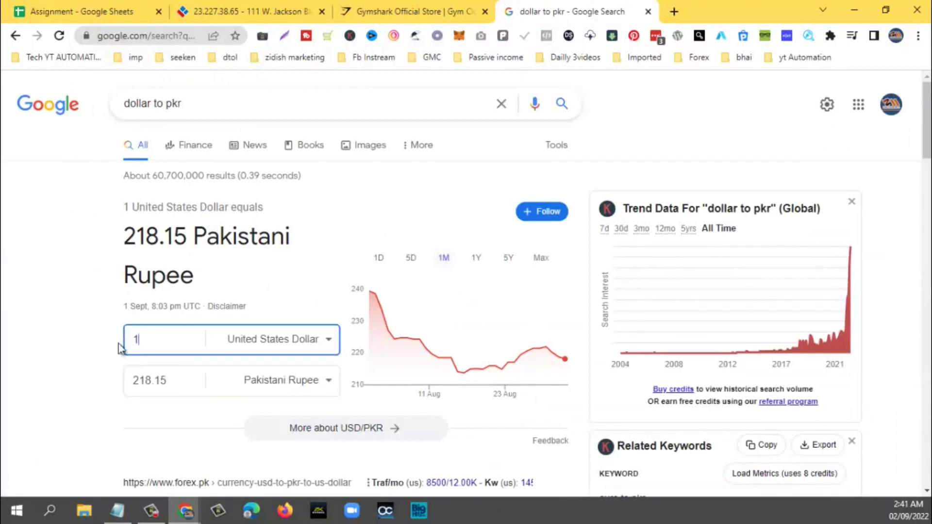
key(ctrl+a)
text(70)
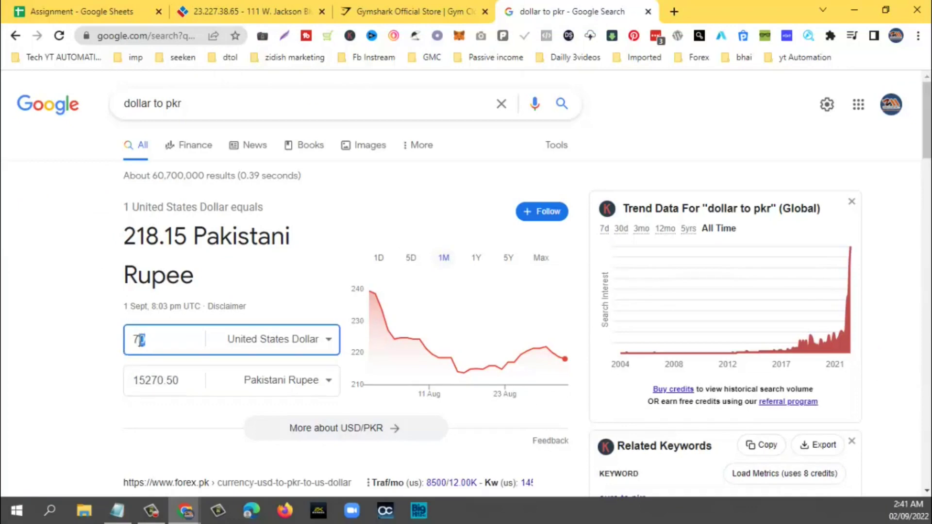
double_click(138, 340)
click(144, 381)
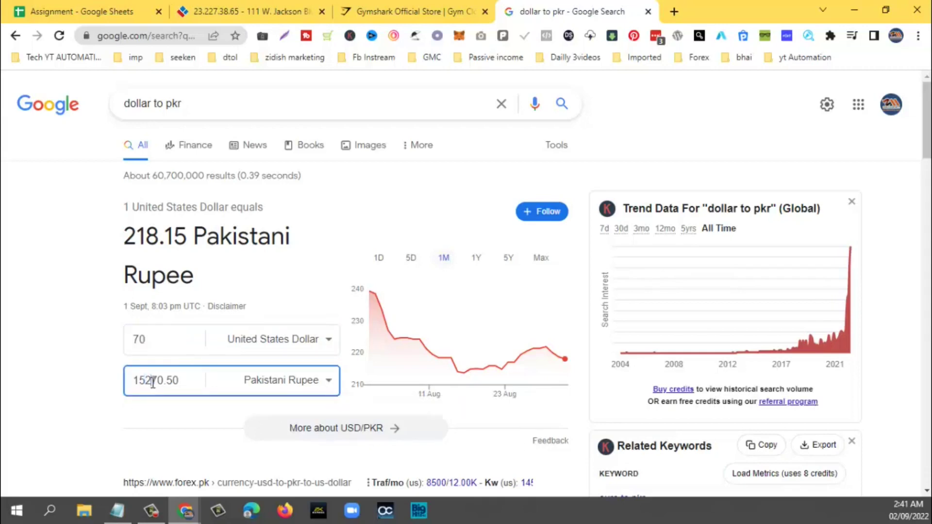
drag(187, 379, 85, 383)
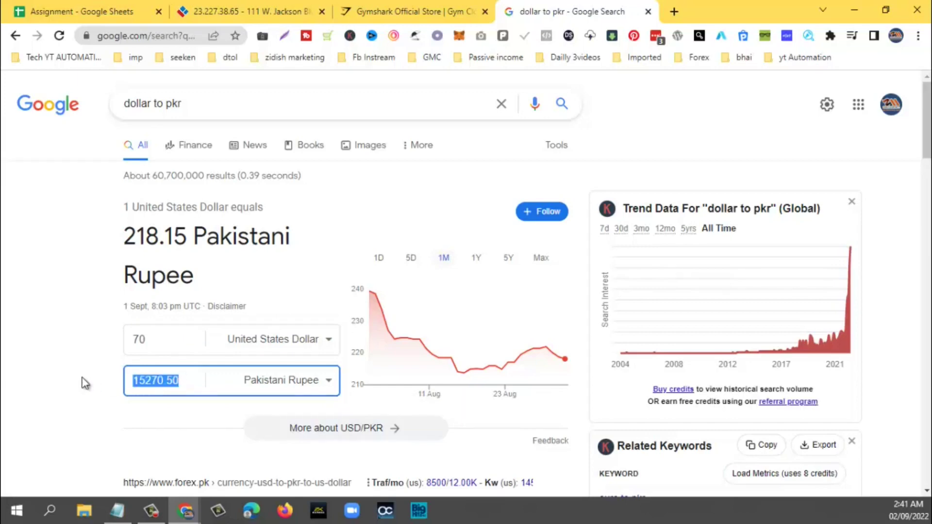
click(85, 383)
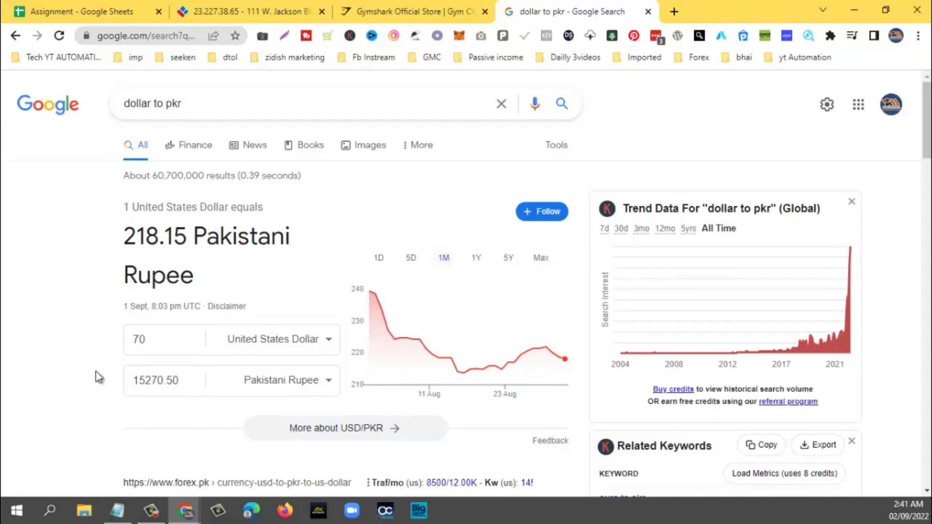
Switch to the Shopify Dropshipping Business document and highlight the "8.Store Name Selection Secret Method" heading in the course outline
click(258, 11)
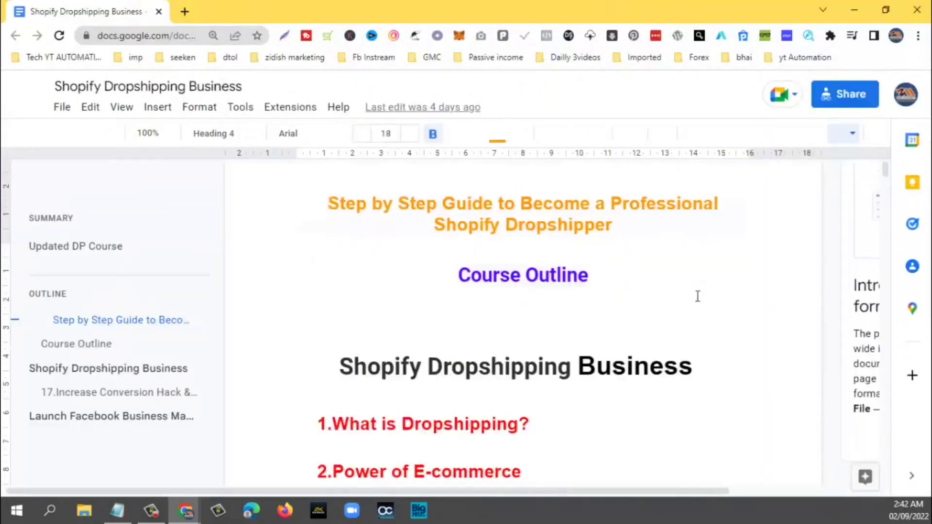
scroll(698, 296, down, 10)
scroll(697, 296, down, 4)
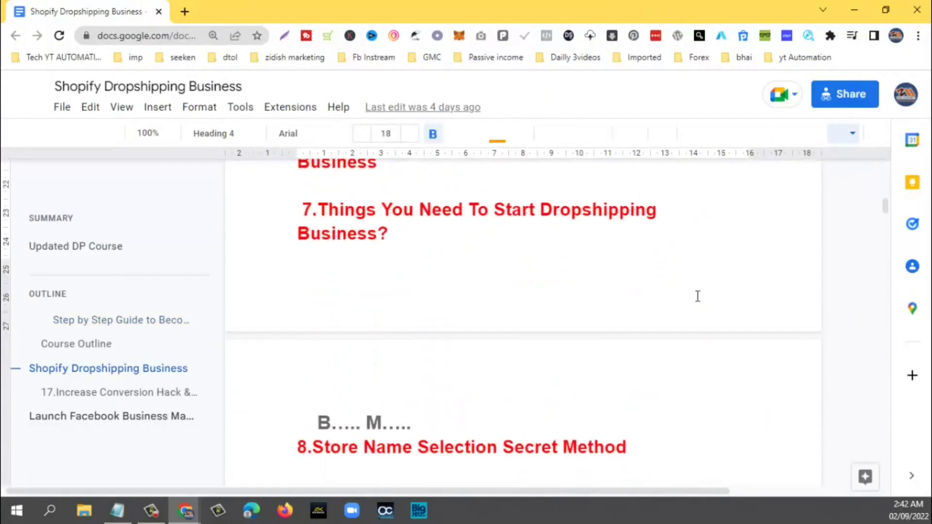
scroll(697, 296, down, 3)
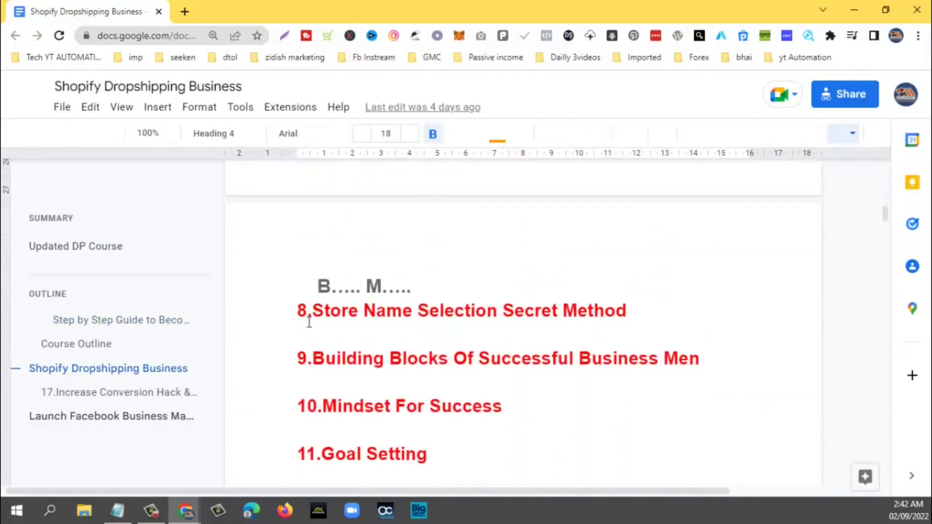
click(297, 315)
drag(357, 313, 675, 317)
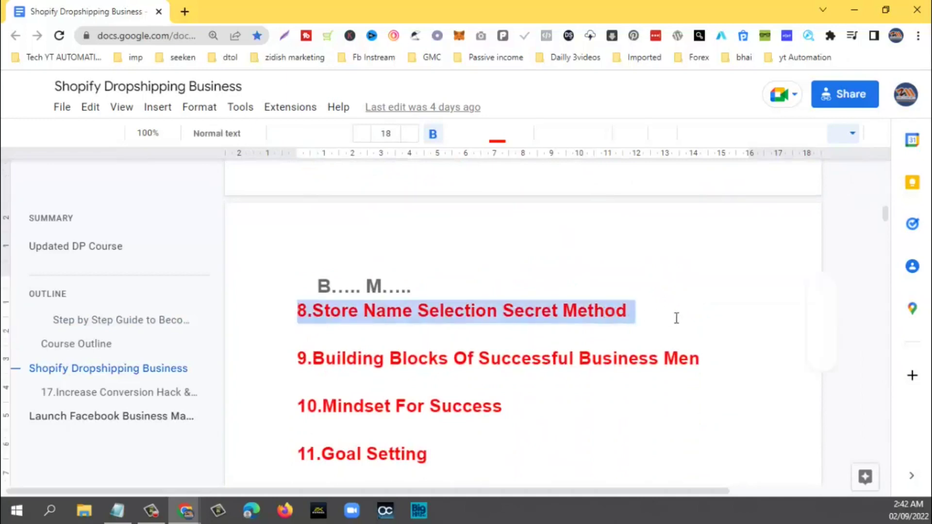
click(658, 316)
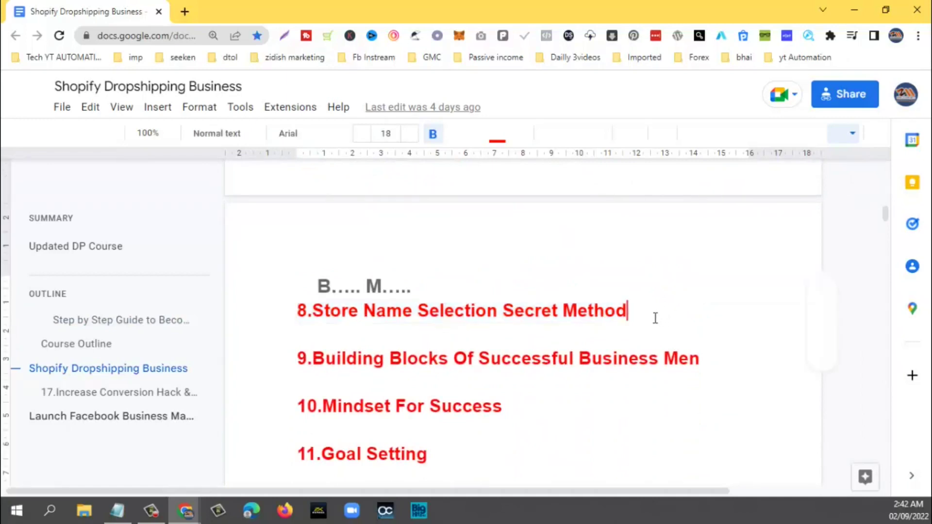
Examine course outline topics 9 to 15, from Building Blocks Of Successful Business Men through Product Research for Shopify Dropshipping
scroll(597, 324, down, 1)
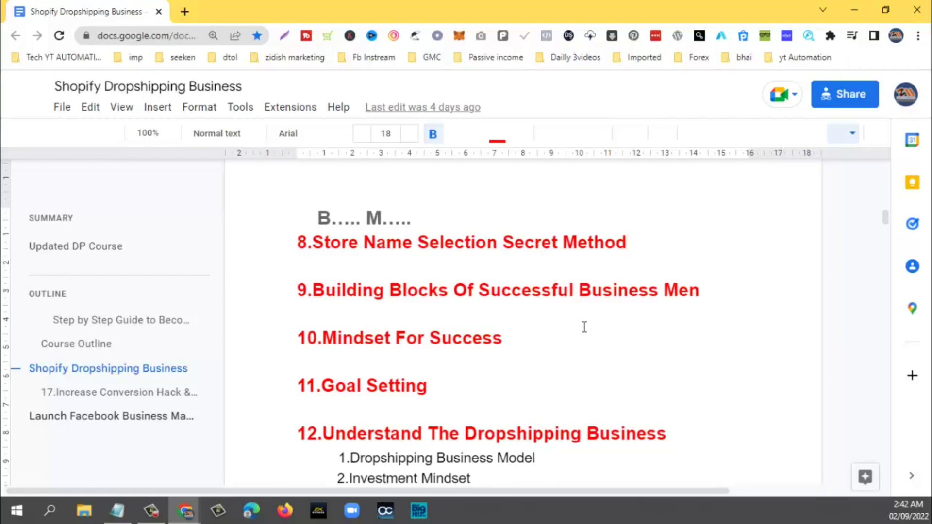
scroll(584, 327, down, 2)
scroll(584, 326, down, 1)
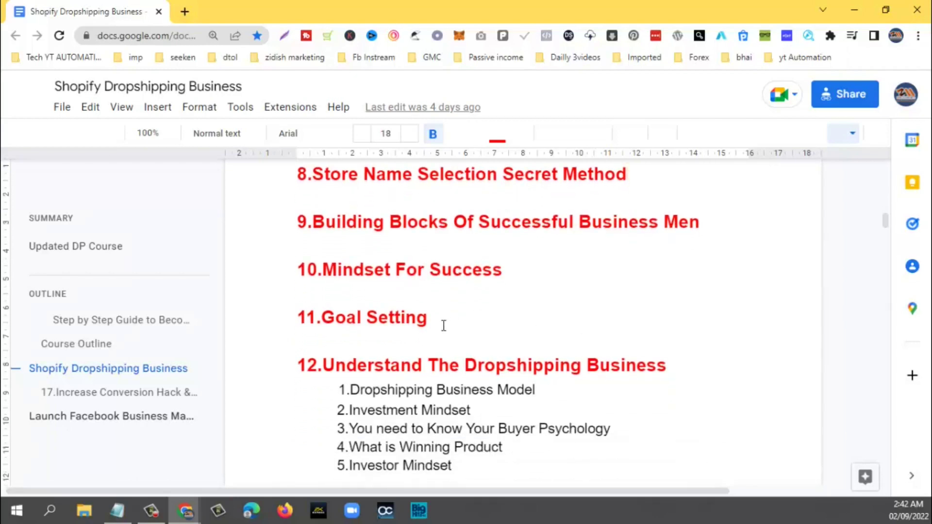
scroll(447, 327, down, 3)
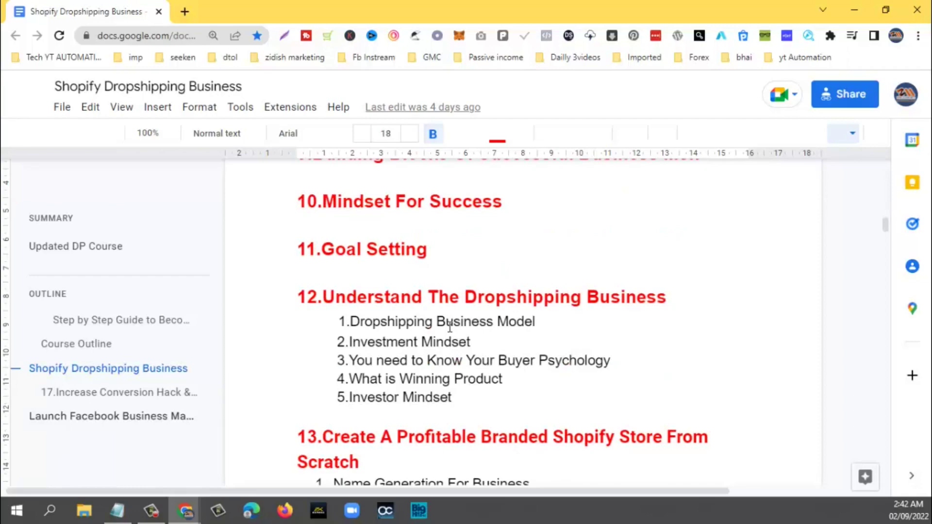
scroll(449, 326, down, 10)
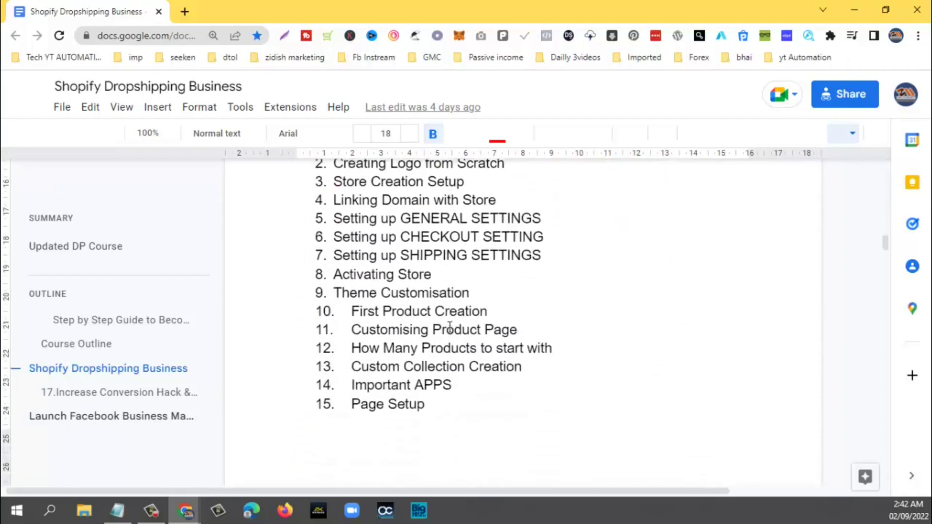
scroll(449, 327, down, 15)
scroll(449, 327, up, 5)
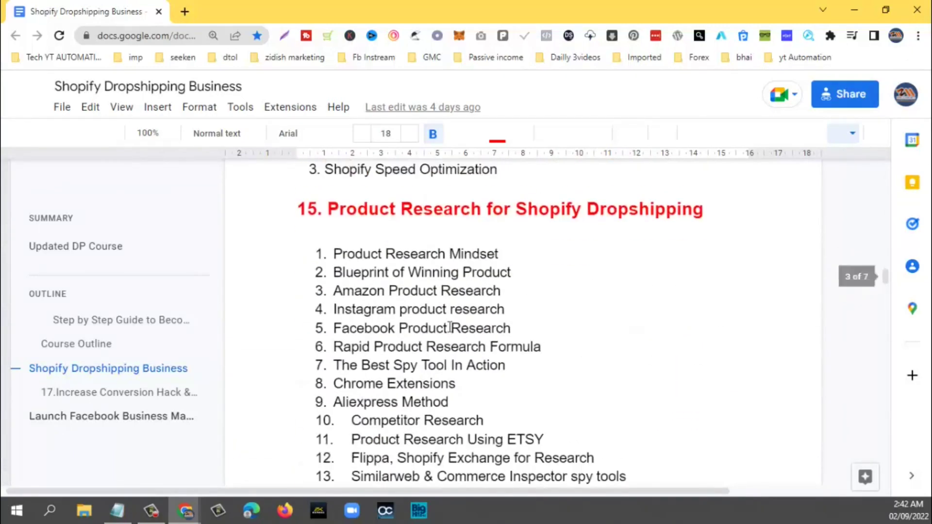
scroll(450, 326, up, 3)
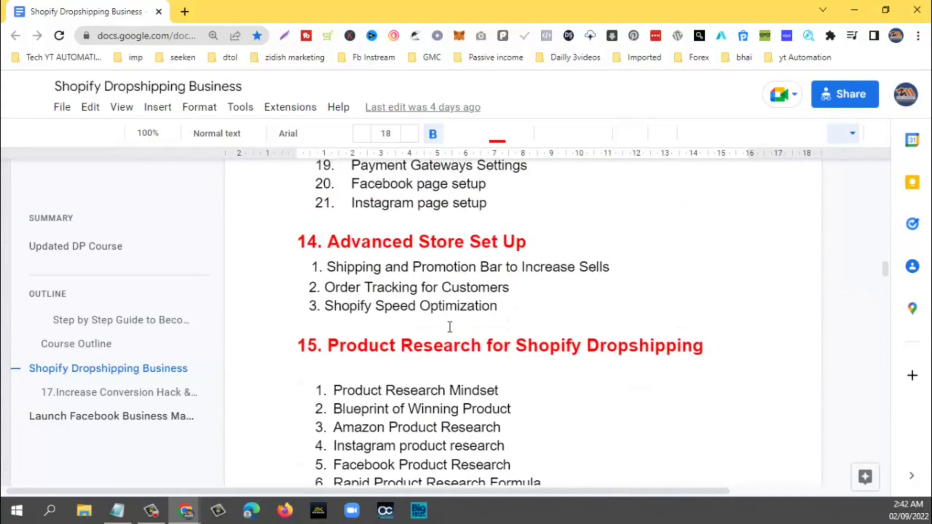
scroll(449, 327, down, 12)
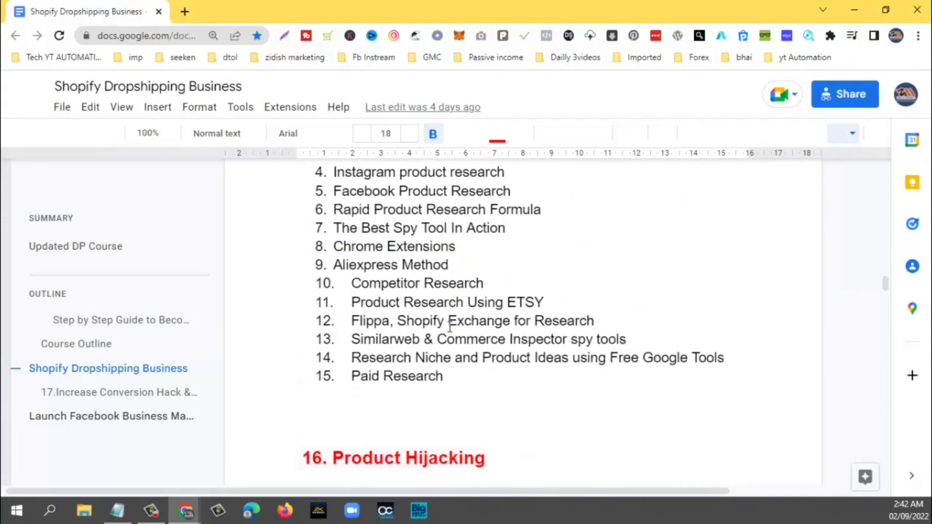
Examine course outline topics 16 to 19, from Product Hijacking through Facebook Ads, and return to the document's beginning
scroll(449, 326, down, 3)
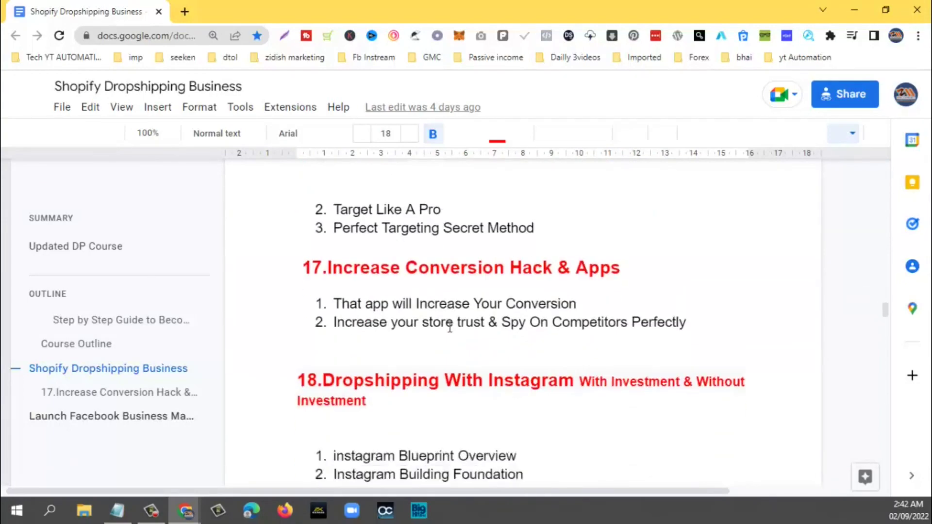
scroll(450, 327, down, 3)
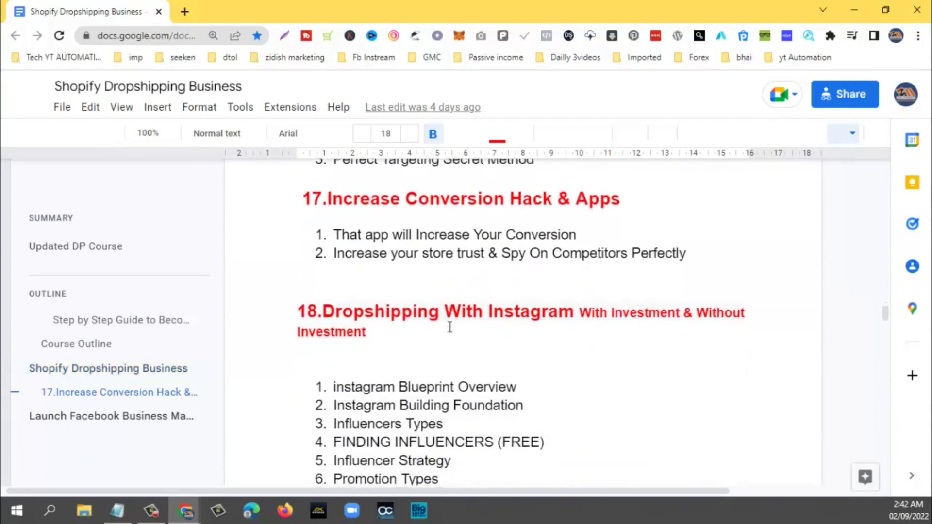
scroll(449, 326, down, 7)
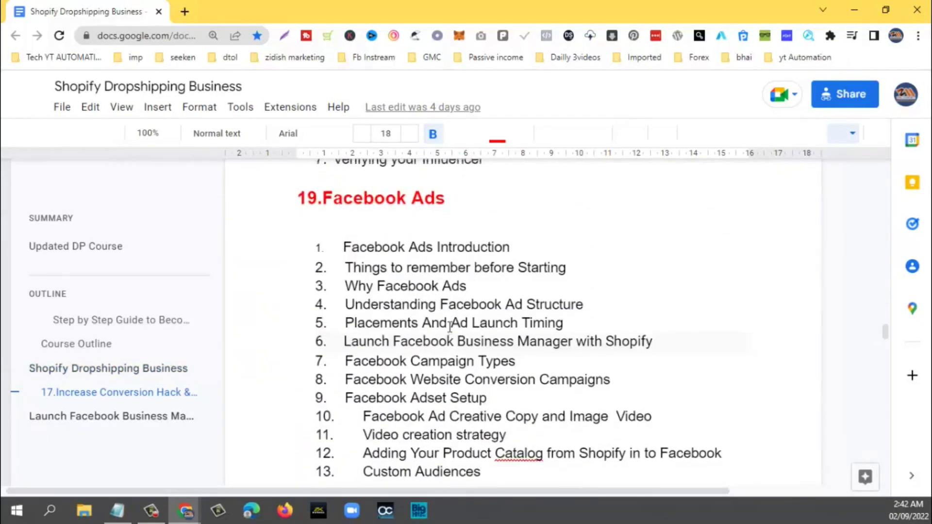
scroll(449, 327, up, 4)
scroll(450, 327, down, 3)
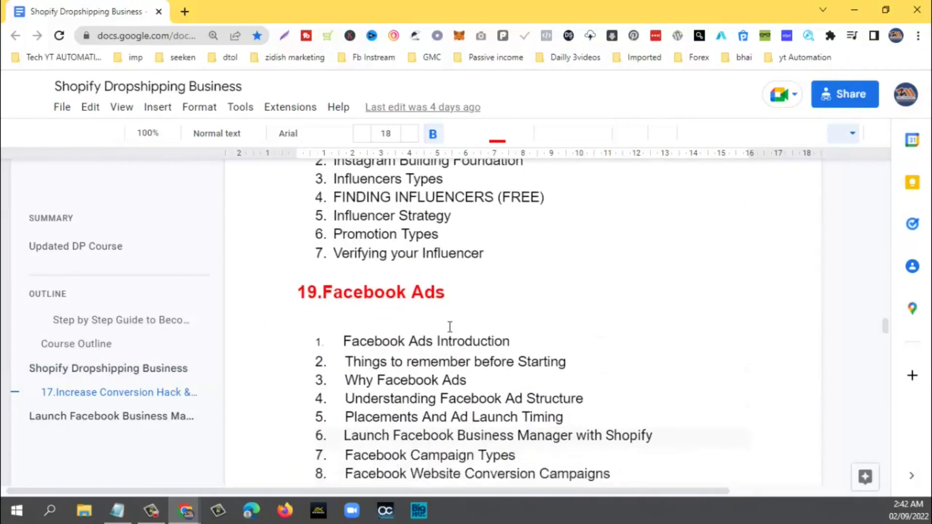
scroll(449, 327, up, 6)
scroll(449, 326, up, 15)
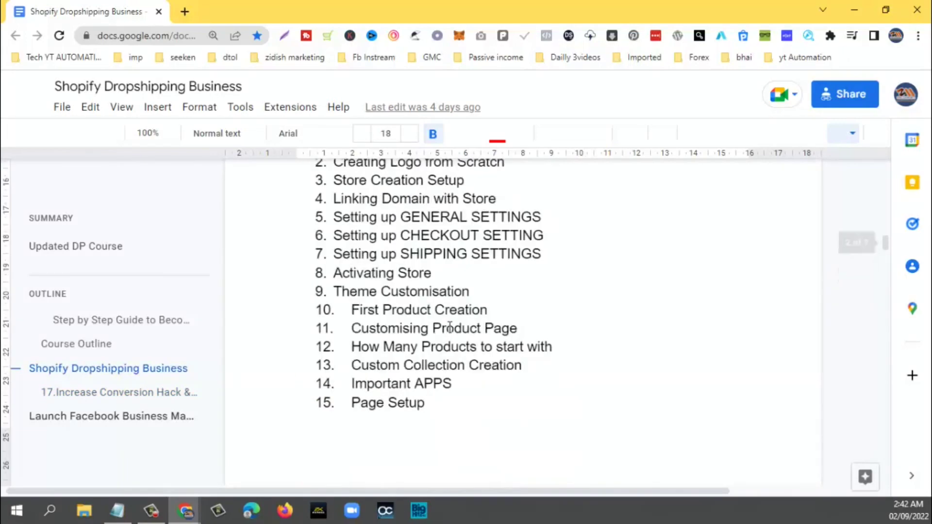
scroll(449, 327, up, 20)
scroll(449, 326, up, 1)
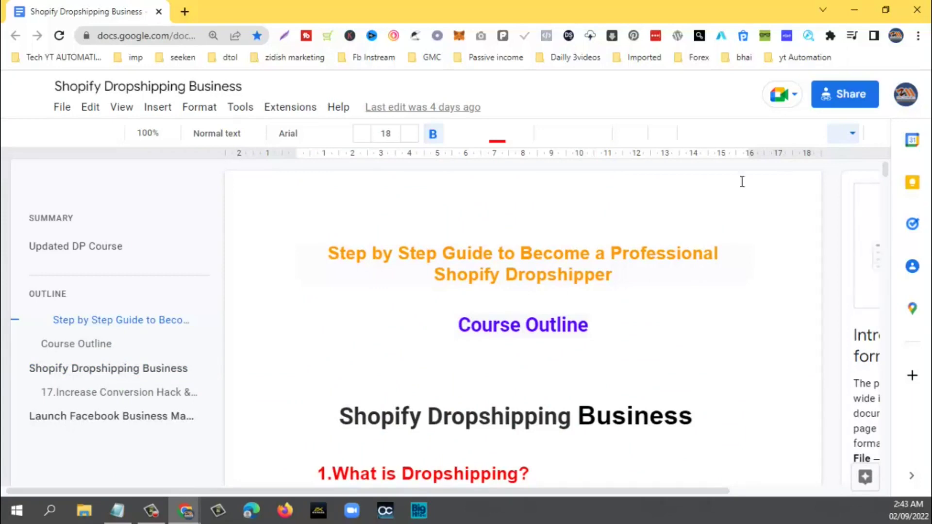
Minimize the browser windows and the untitled Notepad note to show the desktop
click(859, 9)
click(861, 5)
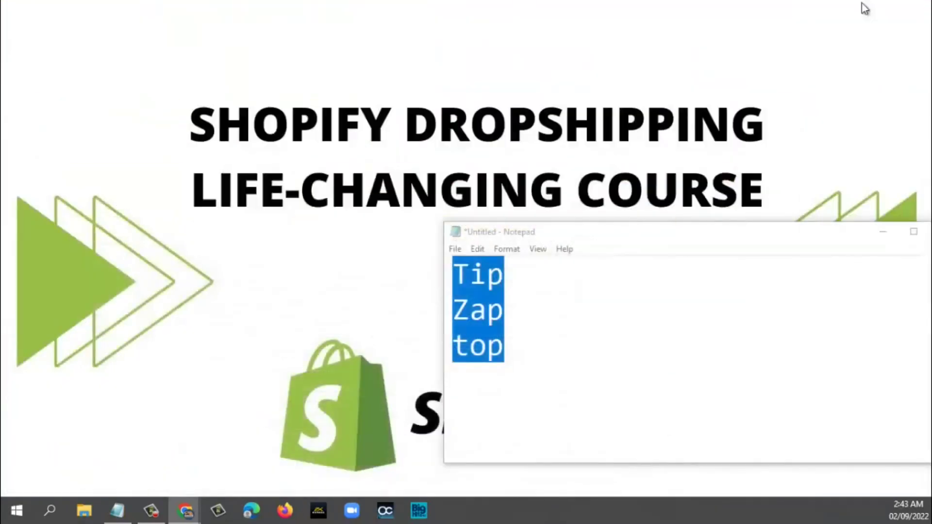
click(863, 231)
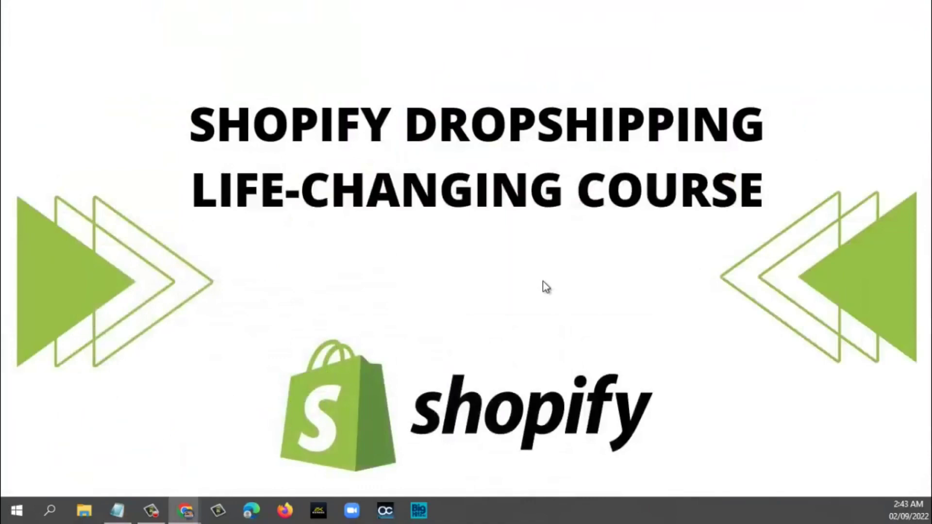